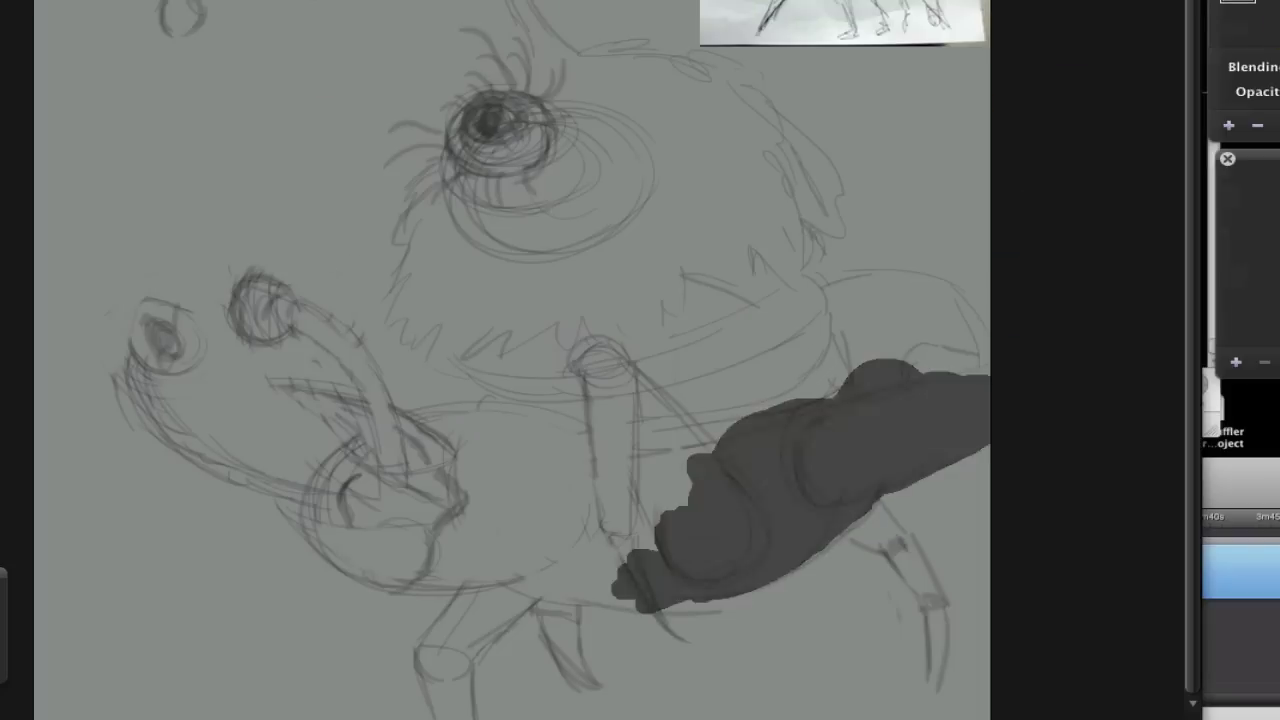
Block in the creature's body, legs, belly, claw arm and eye area in solid dark grey.
{"action": "mouse_move", "coordinate": [651, 585]}
{"action": "left_mouse_down"}
{"action": "mouse_move", "coordinate": [557, 623]}
{"action": "mouse_move", "coordinate": [914, 686]}
{"action": "mouse_move", "coordinate": [714, 343]}
{"action": "mouse_move", "coordinate": [483, 497]}
{"action": "mouse_move", "coordinate": [349, 409]}
{"action": "mouse_move", "coordinate": [557, 374]}
{"action": "mouse_move", "coordinate": [529, 43]}
{"action": "mouse_move", "coordinate": [707, 227]}
{"action": "mouse_move", "coordinate": [829, 529]}
{"action": "mouse_move", "coordinate": [592, 248]}
{"action": "left_mouse_up"}
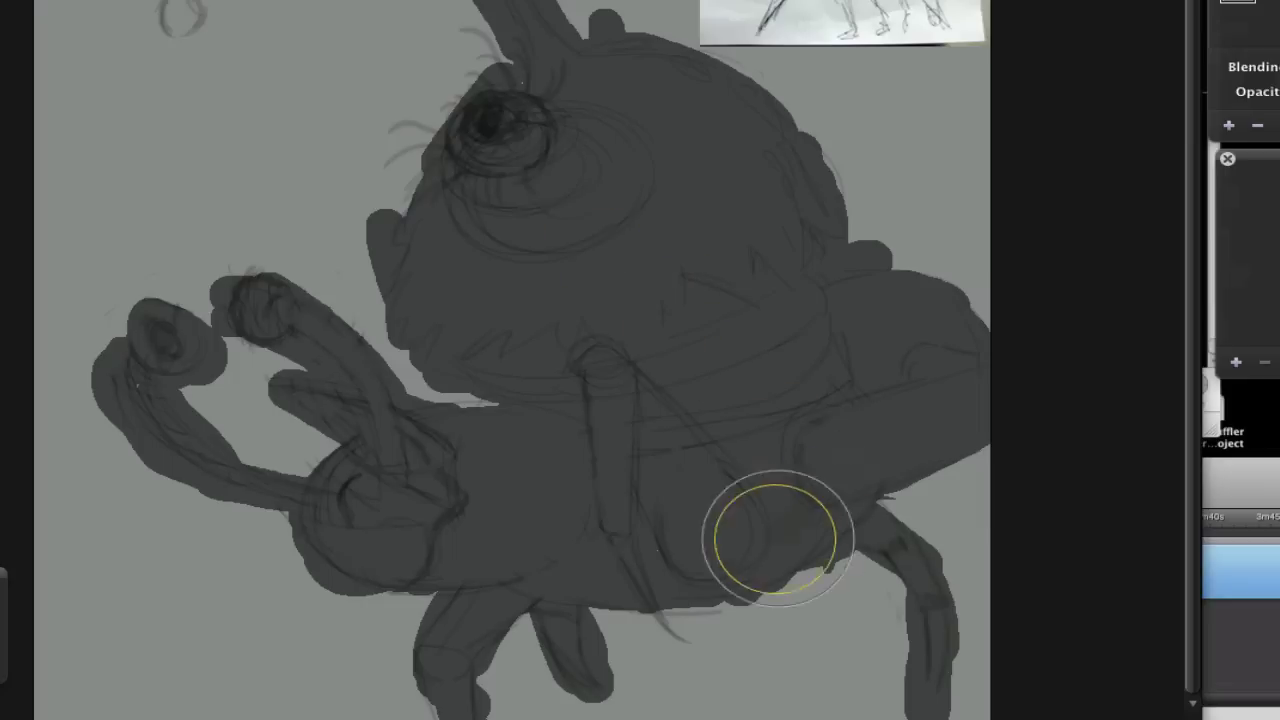
{"action": "left_click_drag", "start_coordinate": [905, 565], "coordinate": [500, 600]}
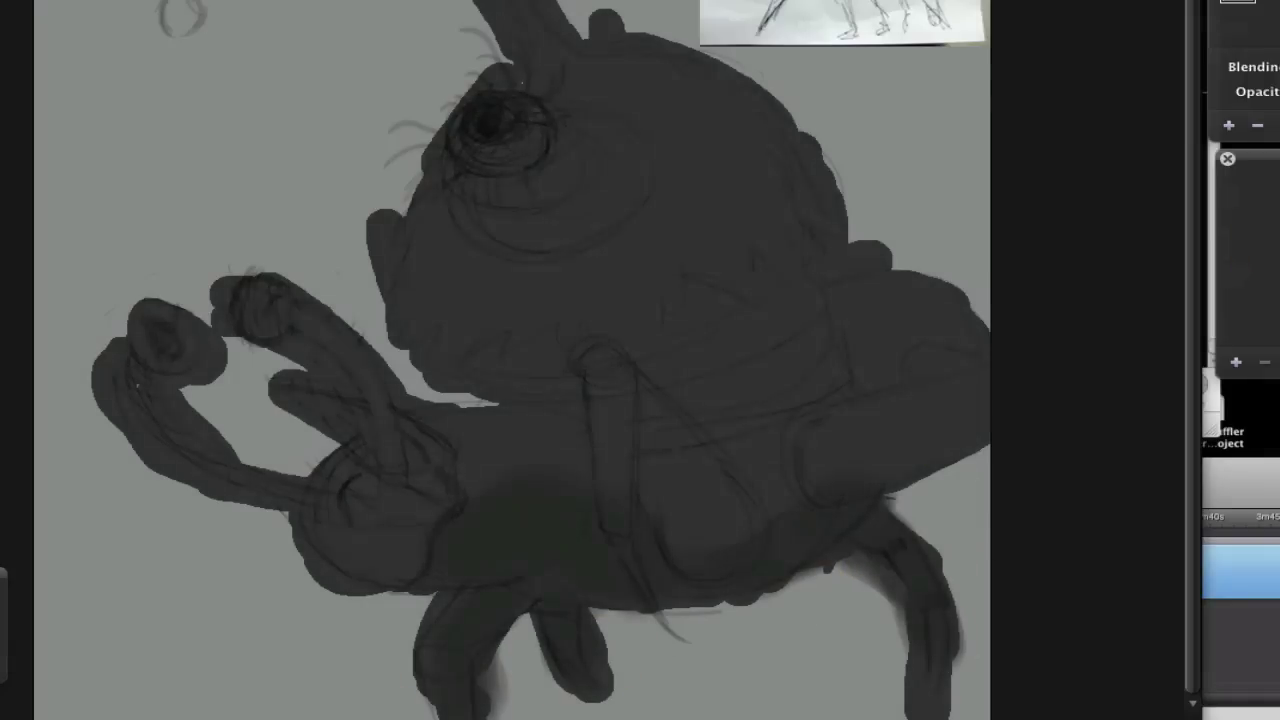
{"action": "mouse_move", "coordinate": [742, 518]}
{"action": "left_mouse_down"}
{"action": "mouse_move", "coordinate": [543, 586]}
{"action": "mouse_move", "coordinate": [487, 630]}
{"action": "left_mouse_up"}
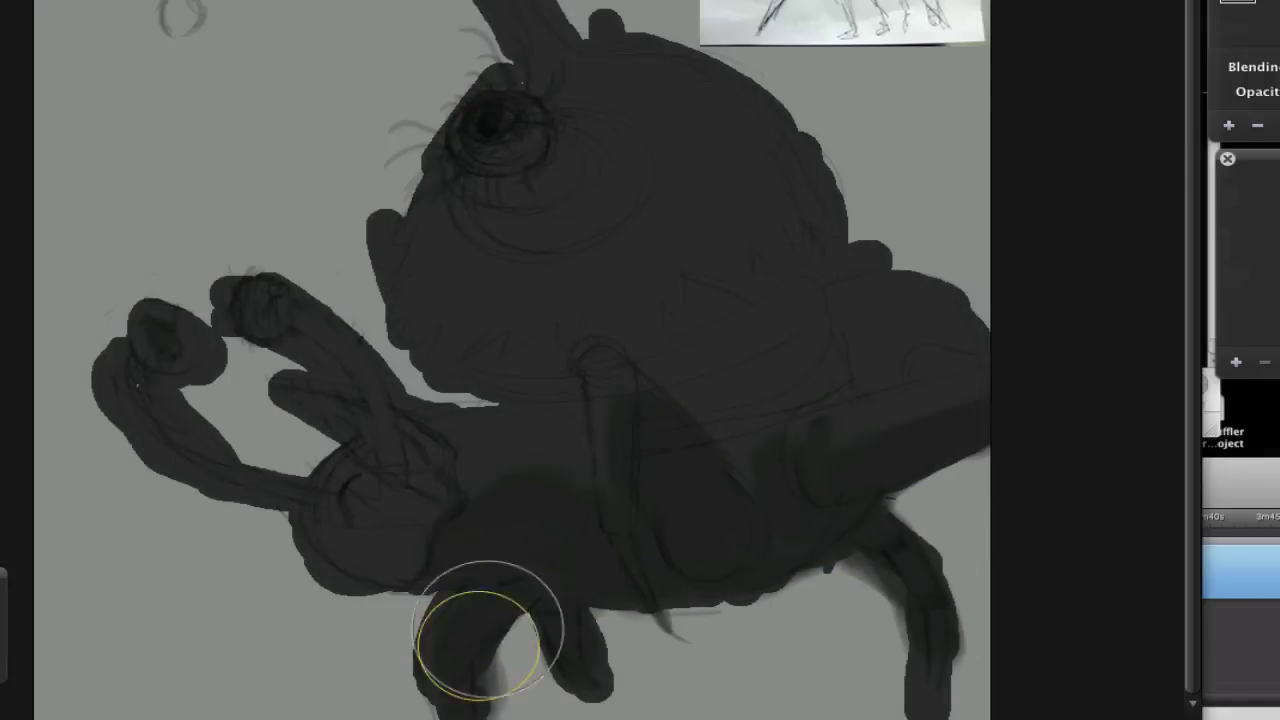
{"action": "mouse_move", "coordinate": [857, 350]}
{"action": "left_mouse_down"}
{"action": "mouse_move", "coordinate": [903, 314]}
{"action": "mouse_move", "coordinate": [866, 354]}
{"action": "mouse_move", "coordinate": [740, 365]}
{"action": "left_mouse_up"}
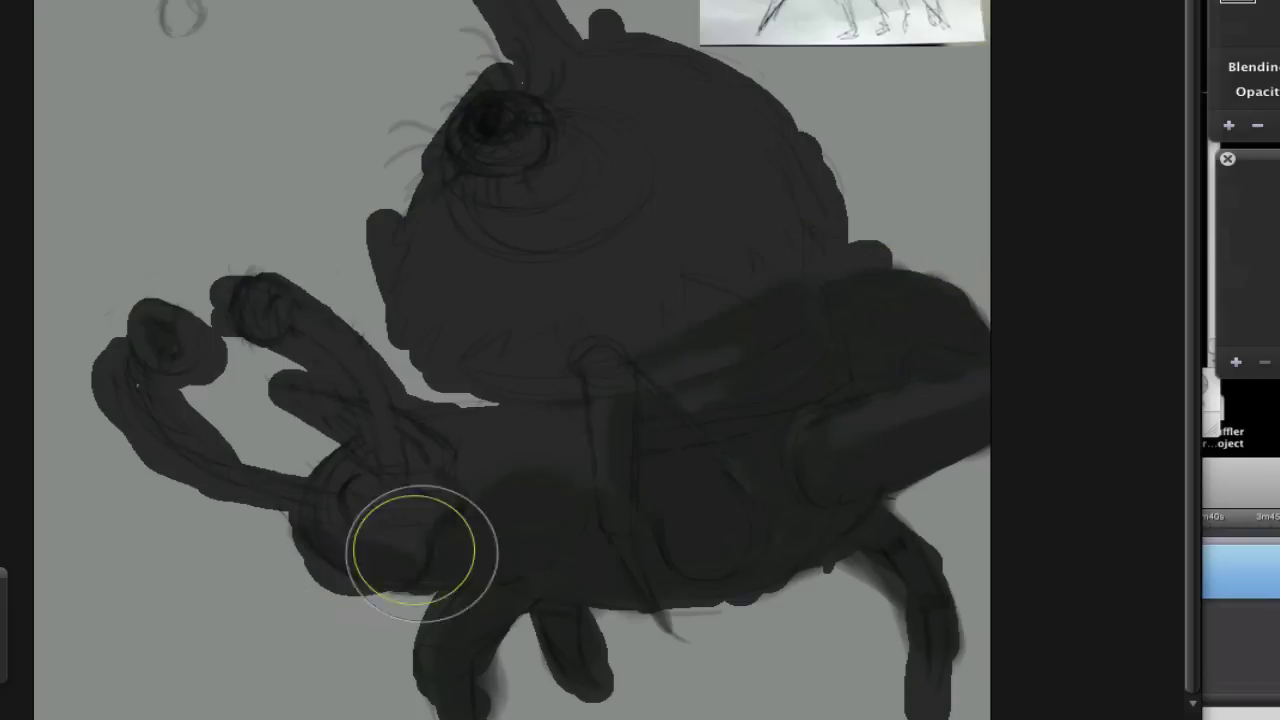
{"action": "left_click_drag", "start_coordinate": [288, 490], "coordinate": [378, 420]}
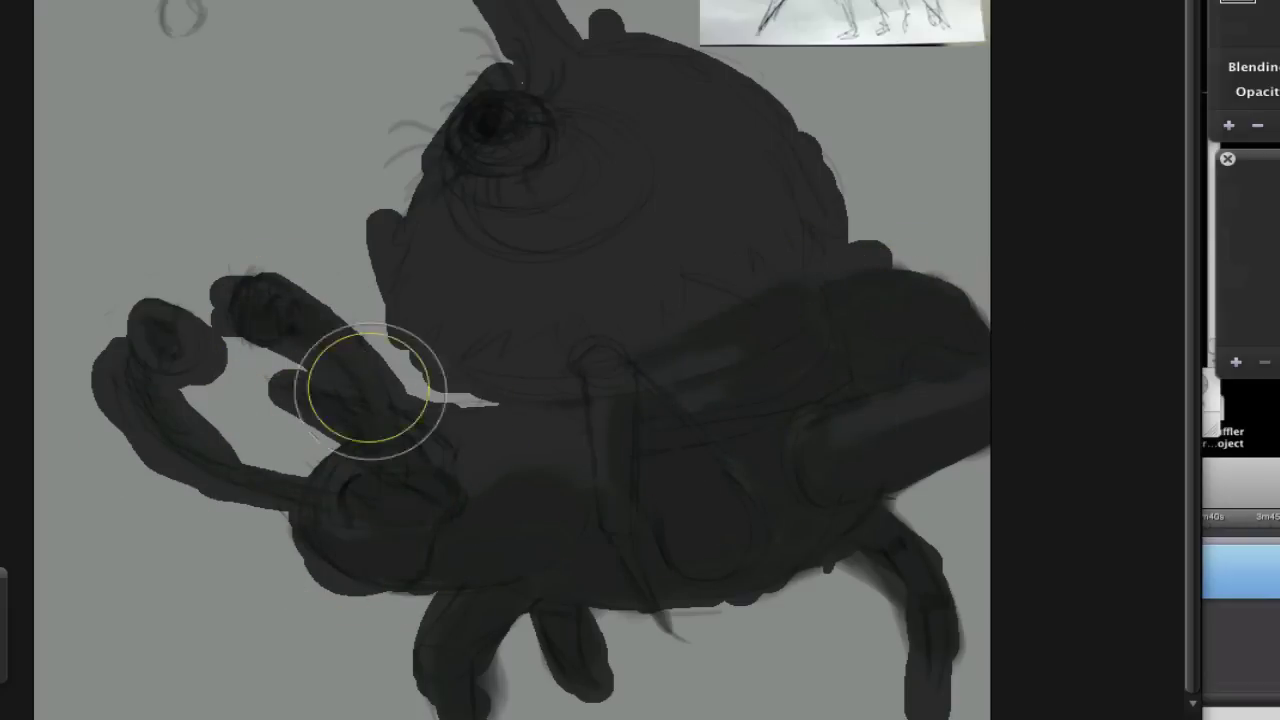
{"action": "mouse_move", "coordinate": [572, 232]}
{"action": "left_mouse_down"}
{"action": "mouse_move", "coordinate": [591, 214]}
{"action": "mouse_move", "coordinate": [543, 157]}
{"action": "left_mouse_up"}
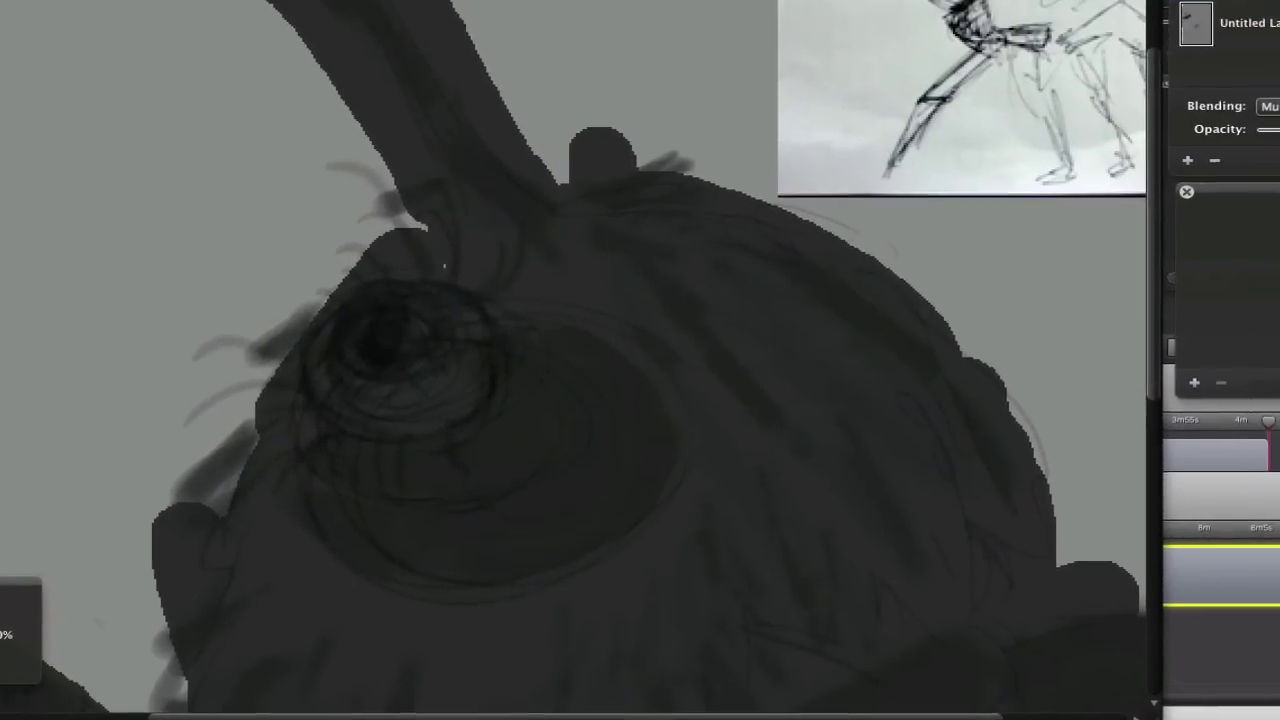
{"action": "mouse_move", "coordinate": [557, 171]}
{"action": "left_mouse_down"}
{"action": "mouse_move", "coordinate": [370, 65]}
{"action": "mouse_move", "coordinate": [525, 20]}
{"action": "left_mouse_up"}
Delete the note layer, Magic Wand the background and paint grey speckled texture across it.
{"action": "mouse_move", "coordinate": [505, 140]}
{"action": "left_mouse_down"}
{"action": "mouse_move", "coordinate": [750, 100]}
{"action": "mouse_move", "coordinate": [820, 140]}
{"action": "left_mouse_up"}
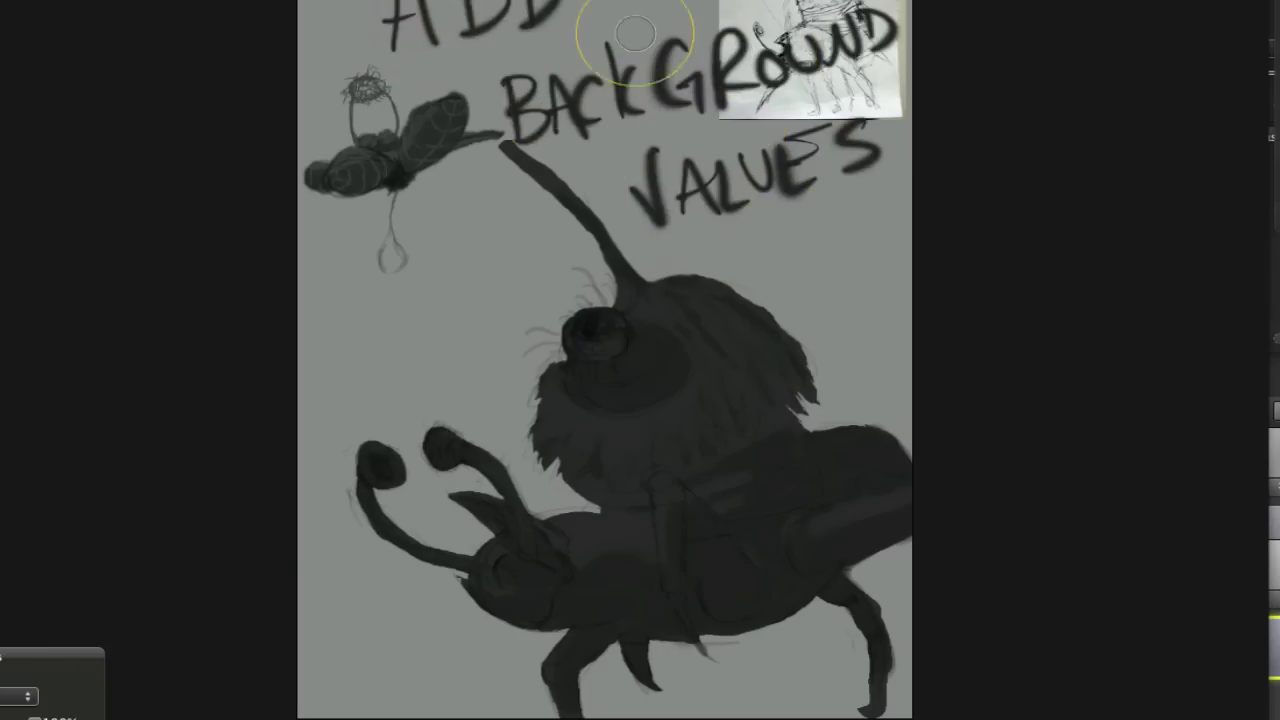
{"action": "left_click", "coordinate": [1275, 215]}
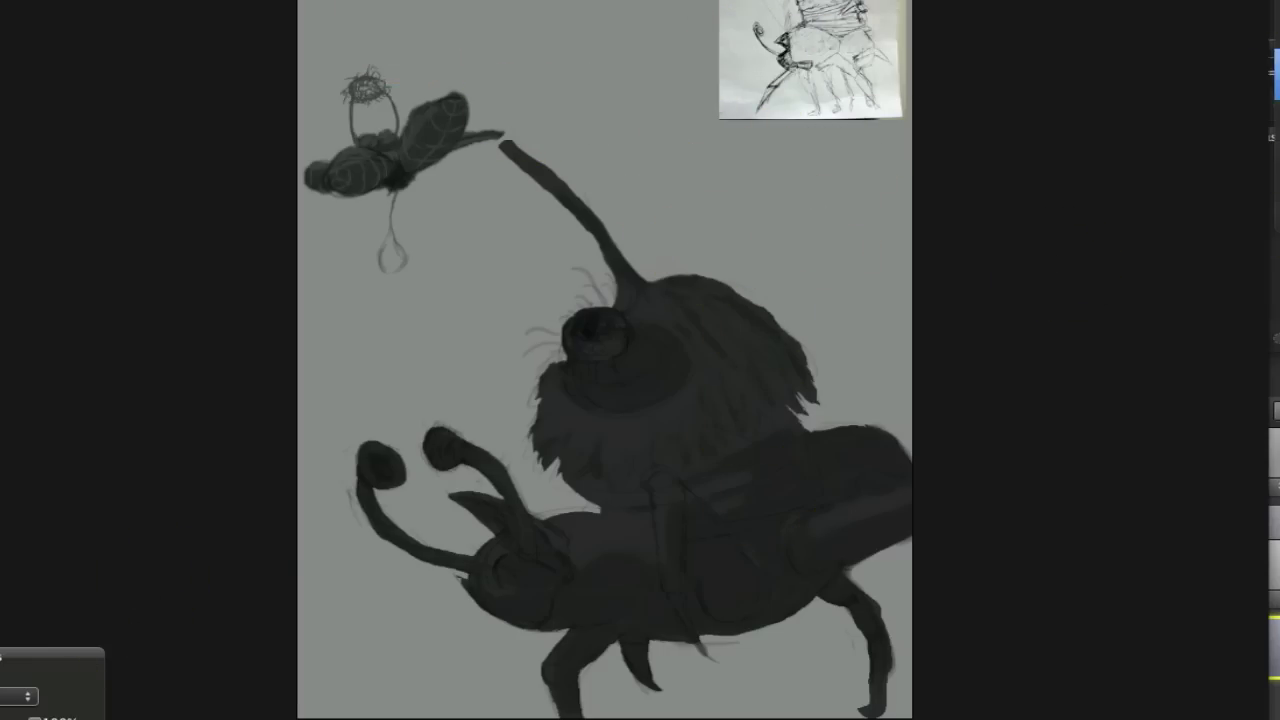
{"action": "left_click_drag", "start_coordinate": [780, 170], "coordinate": [806, 314]}
{"action": "left_click_drag", "start_coordinate": [620, 430], "coordinate": [380, 420]}
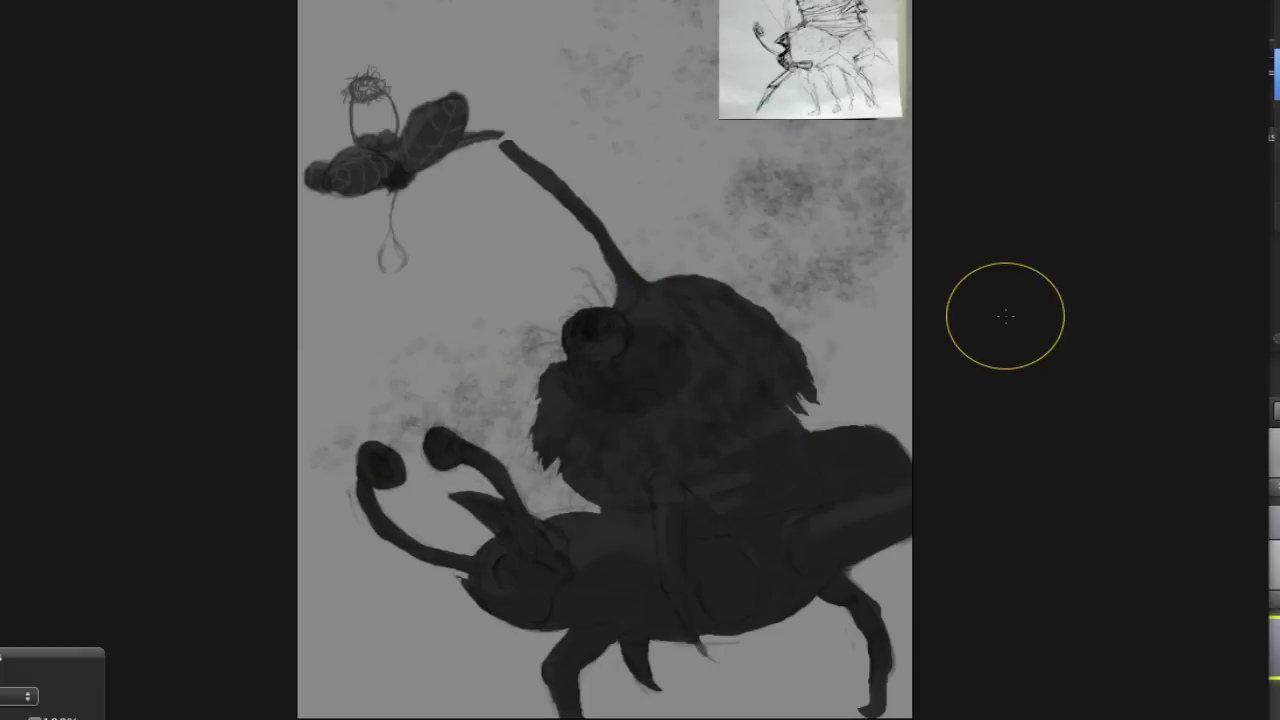
{"action": "key", "text": "ctrl+z"}
{"action": "left_click", "coordinate": [737, 651]}
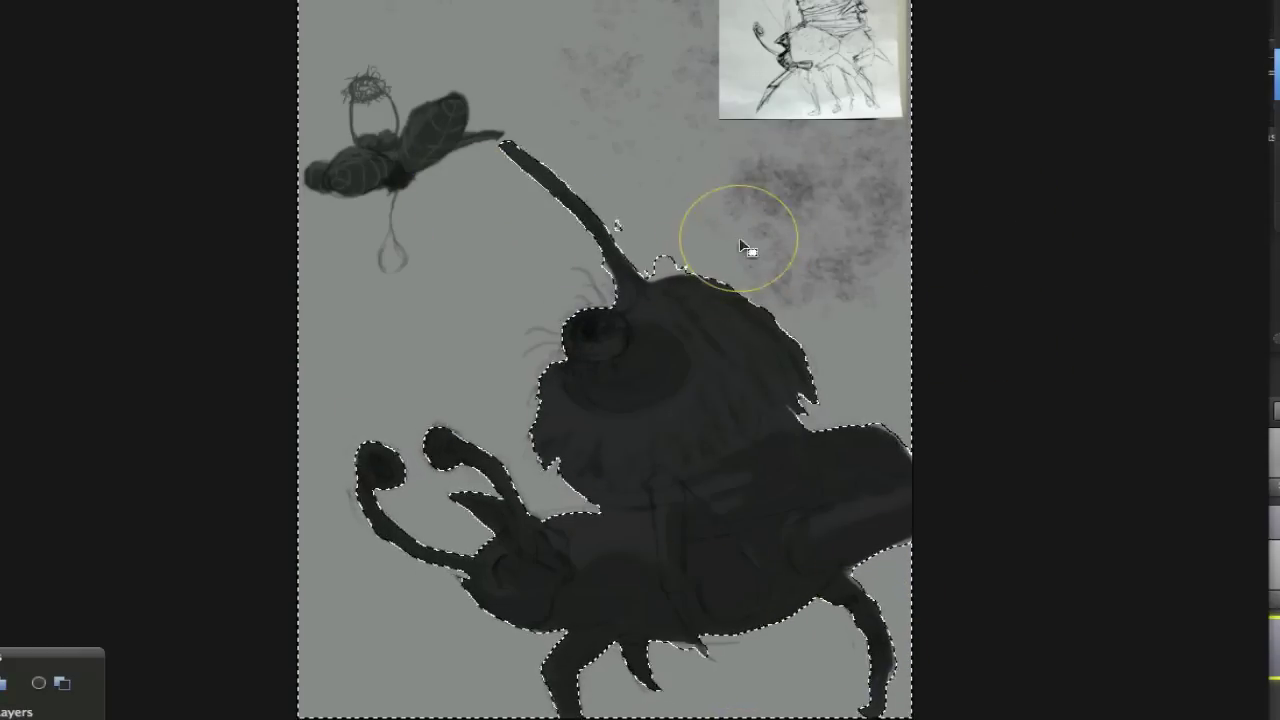
{"action": "mouse_move", "coordinate": [745, 248]}
{"action": "left_mouse_down"}
{"action": "mouse_move", "coordinate": [329, 543]}
{"action": "mouse_move", "coordinate": [273, 23]}
{"action": "left_mouse_up"}
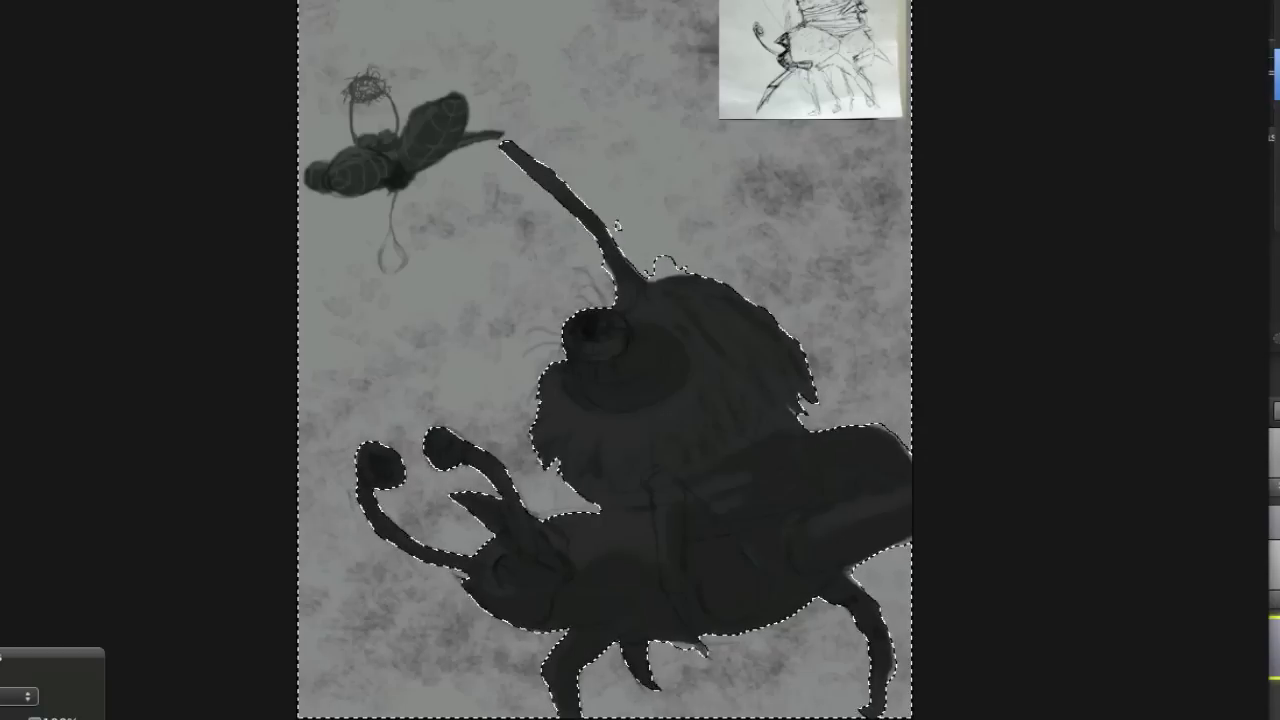
{"action": "left_click_drag", "start_coordinate": [500, 20], "coordinate": [590, 45]}
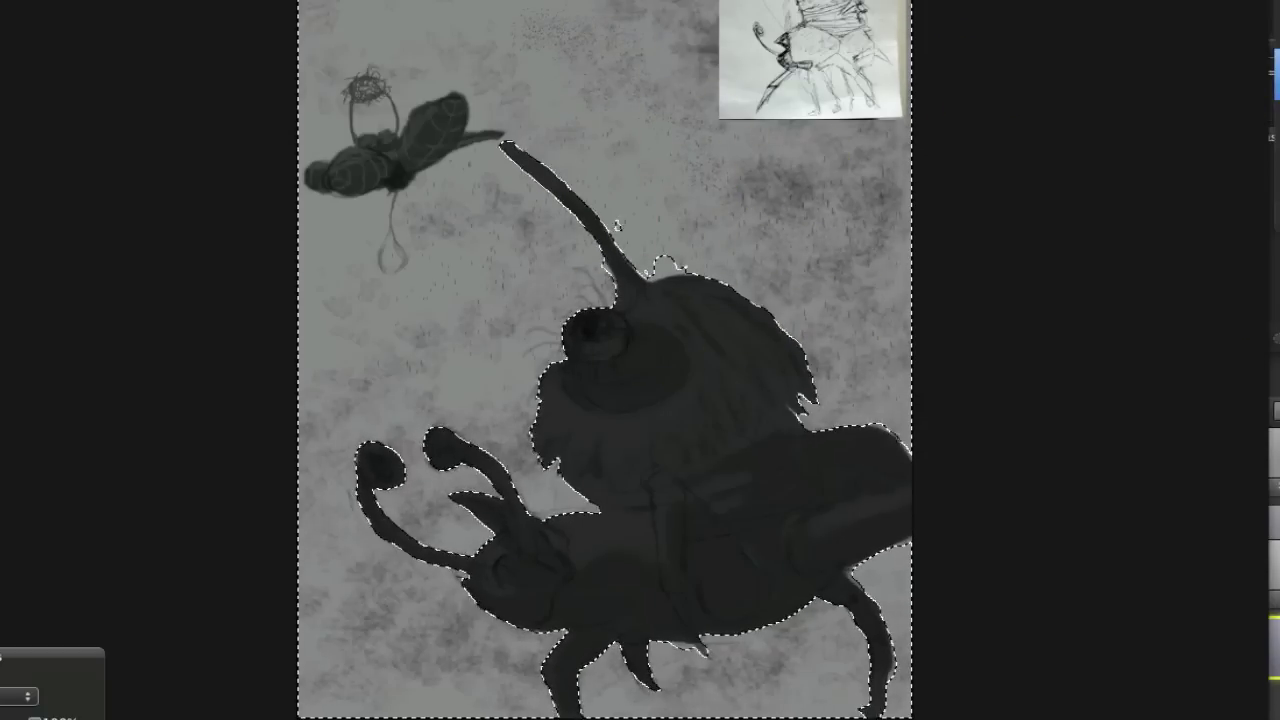
Paint dark foliage splotches on the right, along the bottom and around the claws.
{"action": "mouse_move", "coordinate": [840, 240]}
{"action": "left_mouse_down"}
{"action": "mouse_move", "coordinate": [900, 350]}
{"action": "mouse_move", "coordinate": [880, 440]}
{"action": "left_mouse_up"}
{"action": "mouse_move", "coordinate": [594, 486]}
{"action": "left_mouse_down"}
{"action": "mouse_move", "coordinate": [766, 668]}
{"action": "mouse_move", "coordinate": [320, 700]}
{"action": "left_mouse_up"}
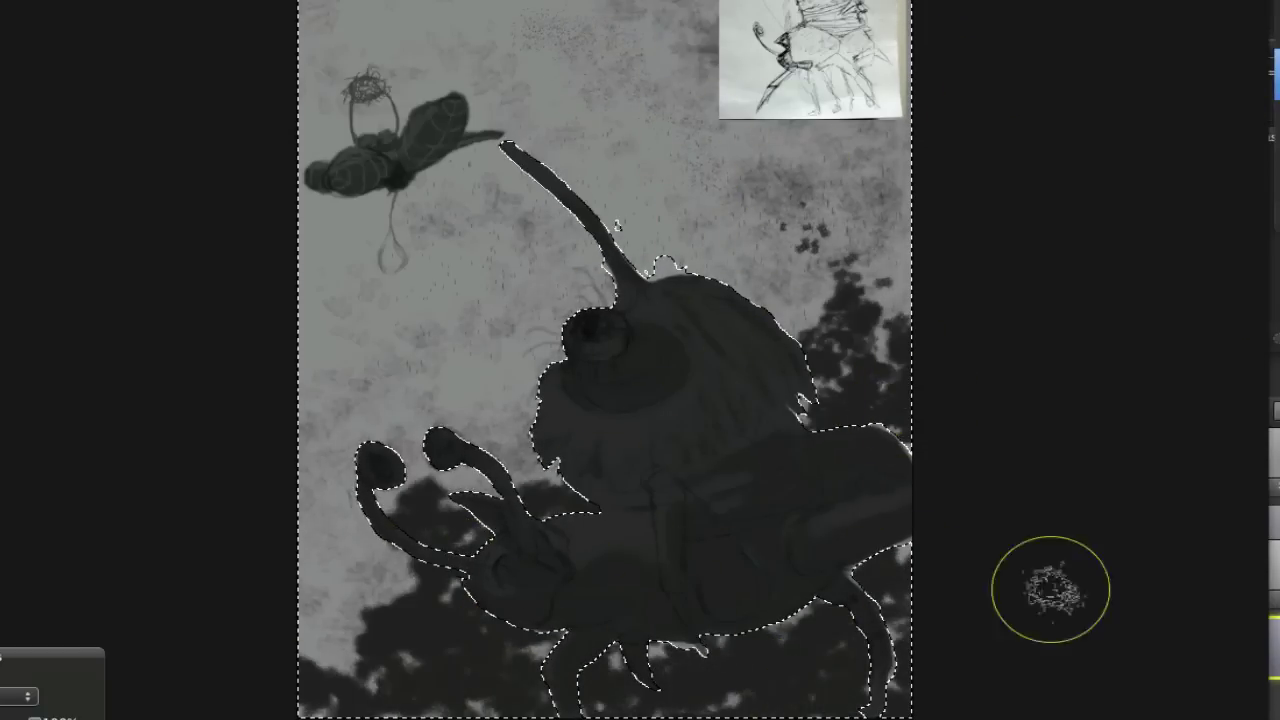
{"action": "mouse_move", "coordinate": [330, 340]}
{"action": "left_mouse_down"}
{"action": "mouse_move", "coordinate": [437, 527]}
{"action": "mouse_move", "coordinate": [320, 690]}
{"action": "left_mouse_up"}
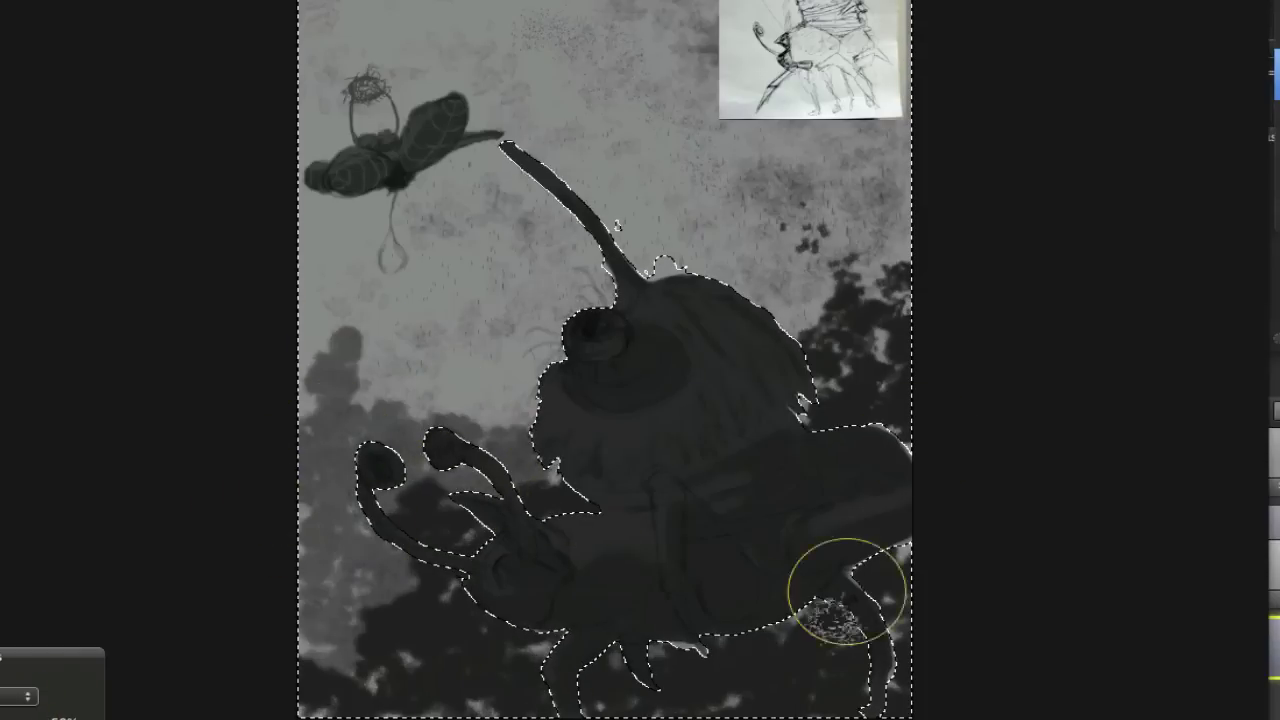
{"action": "left_click_drag", "start_coordinate": [846, 586], "coordinate": [880, 640]}
{"action": "left_click_drag", "start_coordinate": [360, 400], "coordinate": [520, 380]}
{"action": "left_click_drag", "start_coordinate": [730, 610], "coordinate": [830, 620]}
Brush vertical tree-trunk streaks around the antenna.
{"action": "mouse_move", "coordinate": [530, 300]}
{"action": "left_mouse_down"}
{"action": "mouse_move", "coordinate": [508, 200]}
{"action": "mouse_move", "coordinate": [557, 120]}
{"action": "left_mouse_up"}
{"action": "left_click", "coordinate": [1266, 288]}
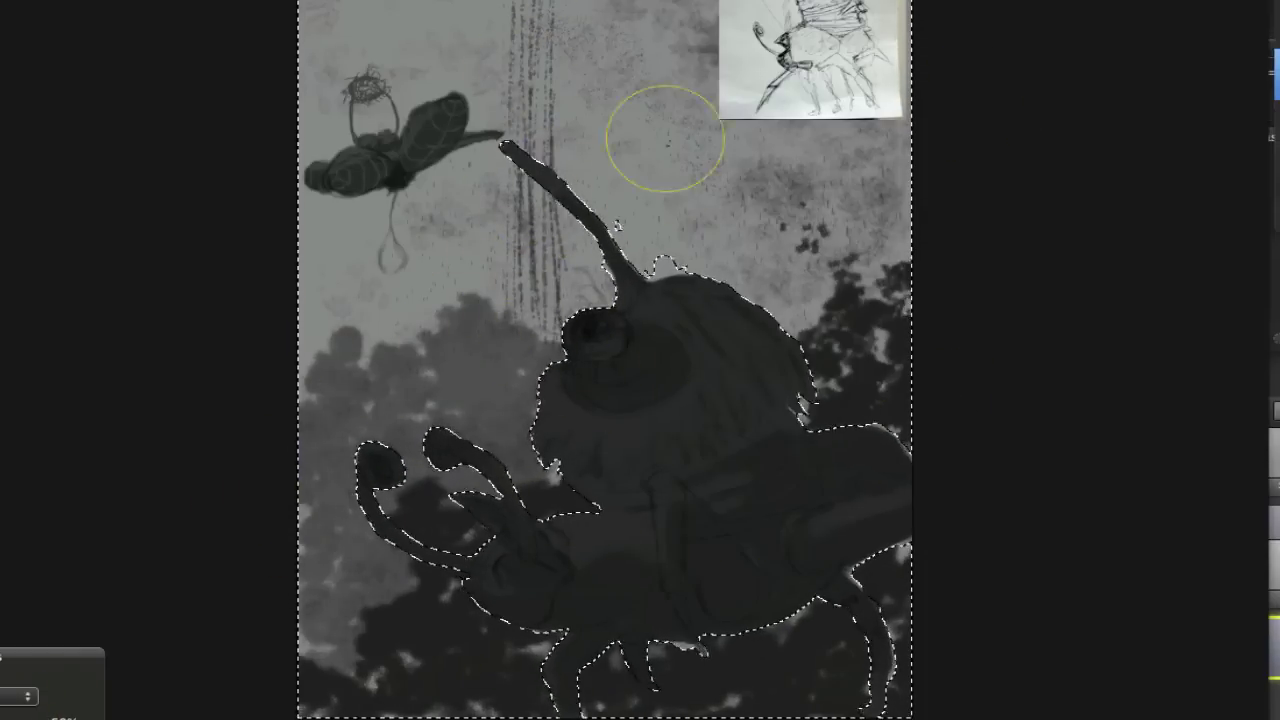
{"action": "left_click_drag", "start_coordinate": [658, 100], "coordinate": [658, 190]}
{"action": "mouse_move", "coordinate": [530, 10]}
{"action": "left_mouse_down"}
{"action": "mouse_move", "coordinate": [523, 223]}
{"action": "mouse_move", "coordinate": [557, 371]}
{"action": "left_mouse_up"}
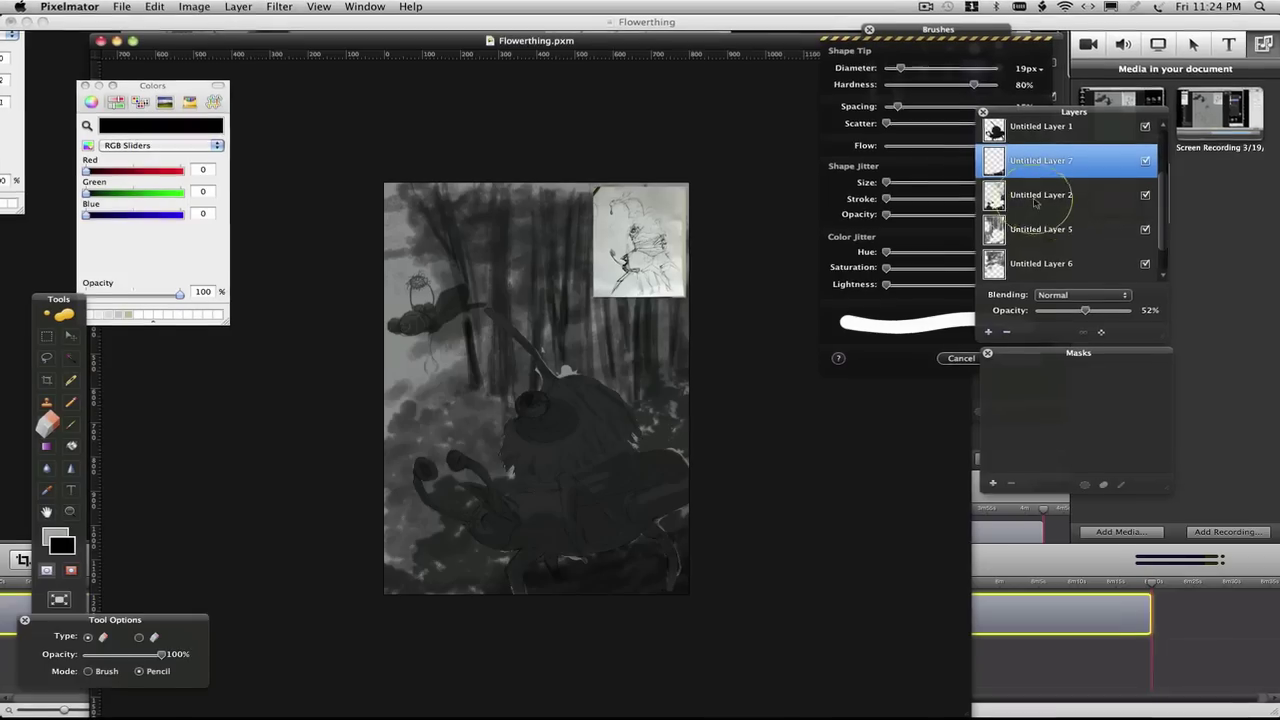
On Untitled Layer 1, Magic Wand-select the creature's silhouette.
{"action": "left_click", "coordinate": [580, 575], "text": "alt"}
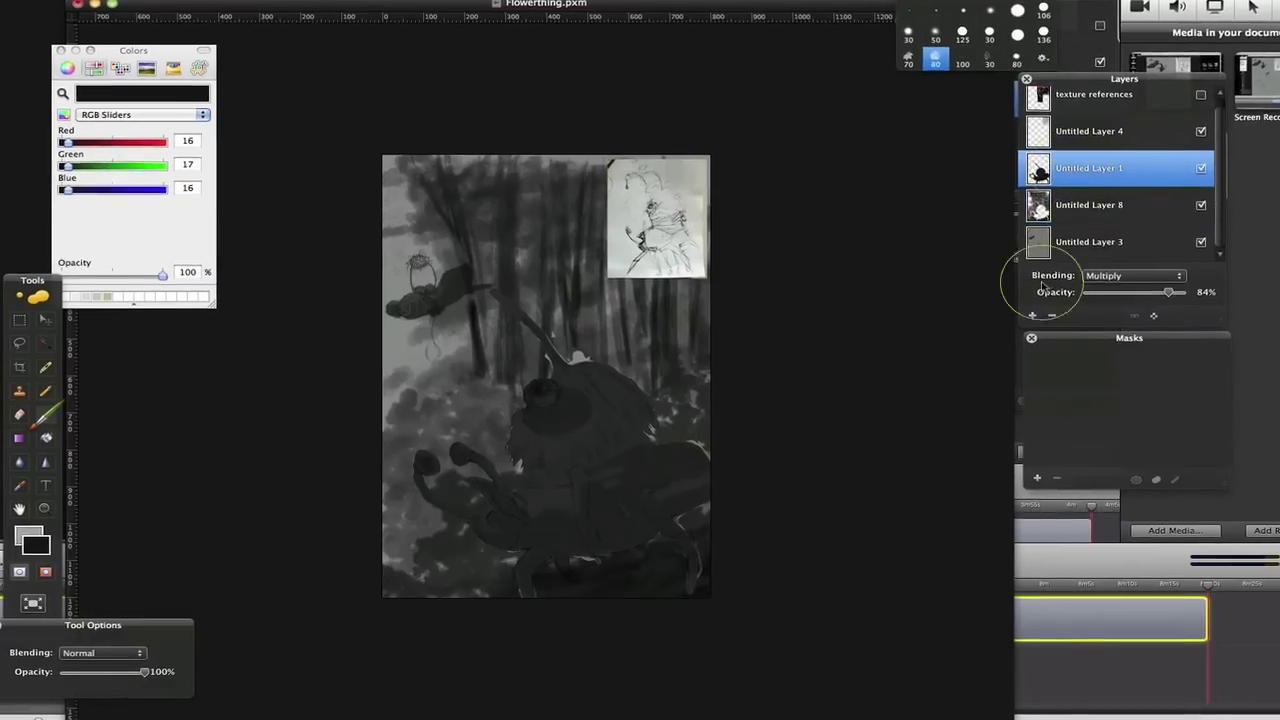
{"action": "left_click", "coordinate": [1070, 240]}
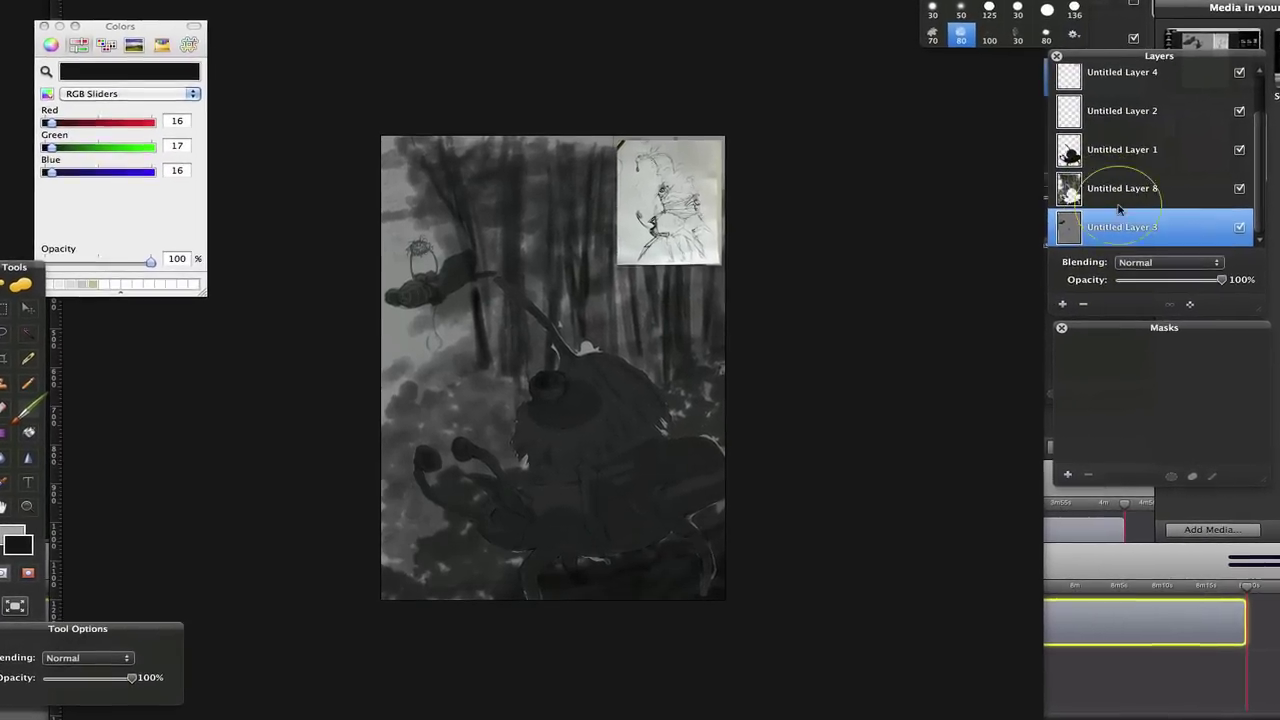
{"action": "left_click", "coordinate": [1110, 154]}
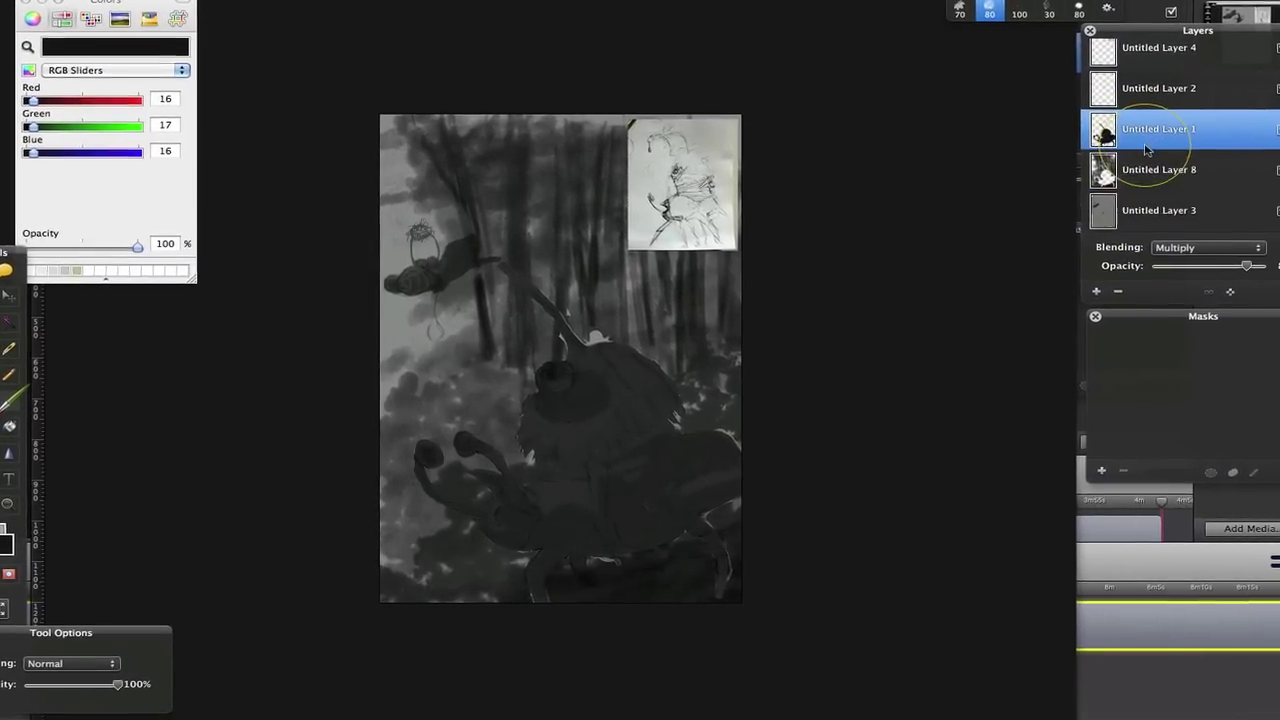
{"action": "key", "text": "w"}
{"action": "left_click", "coordinate": [660, 322]}
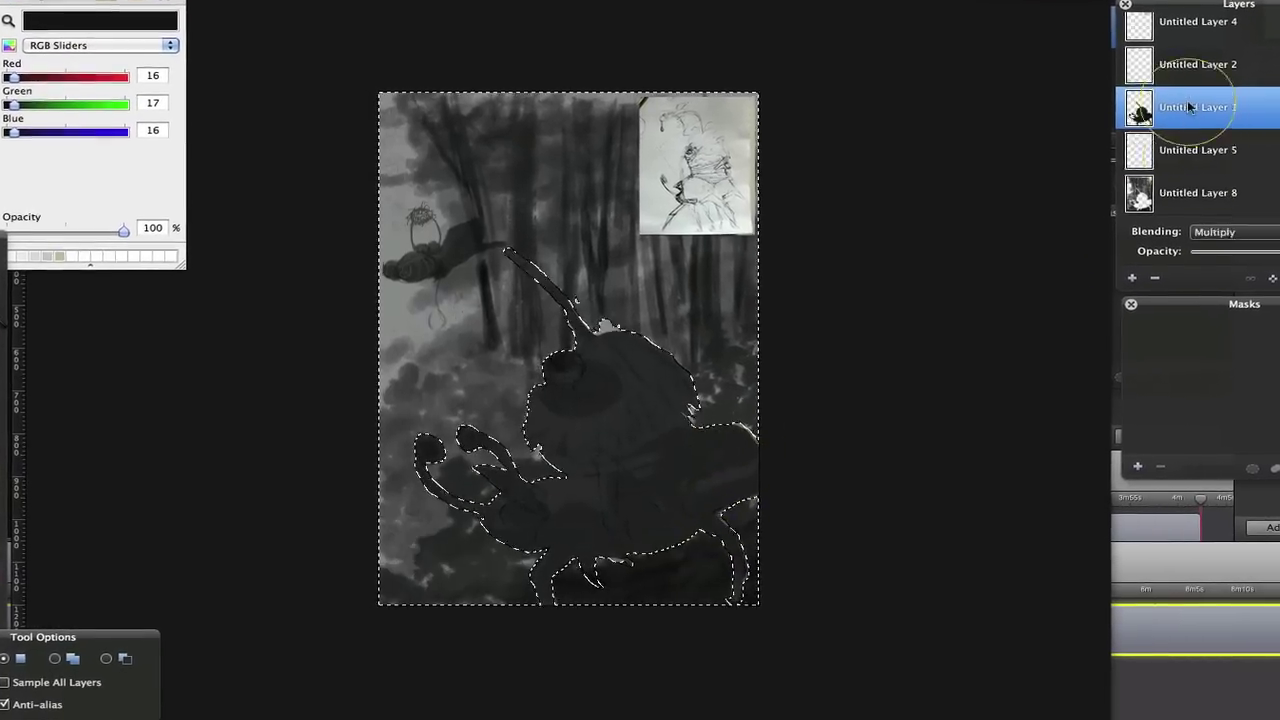
Add a new layer and Paint Bucket fill the creature selection with solid black.
{"action": "left_click", "coordinate": [1123, 281]}
{"action": "key", "text": "n"}
{"action": "left_click", "coordinate": [671, 450]}
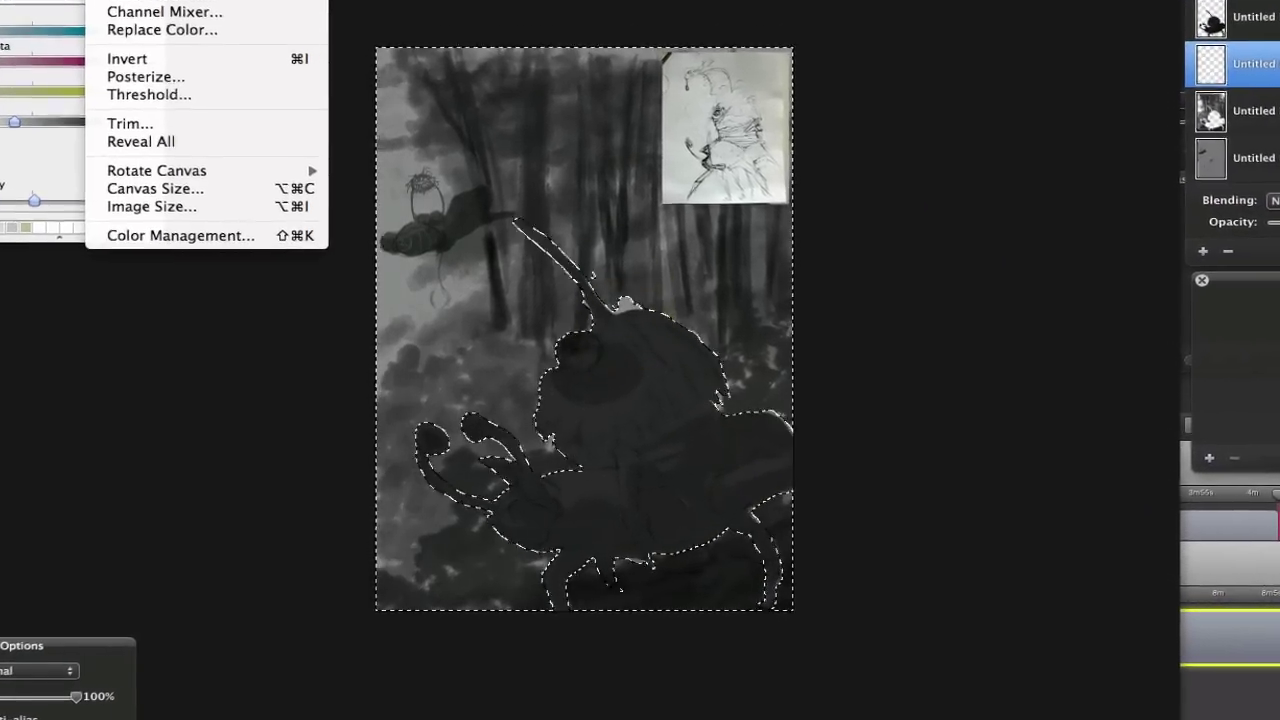
{"action": "left_click", "coordinate": [695, 502]}
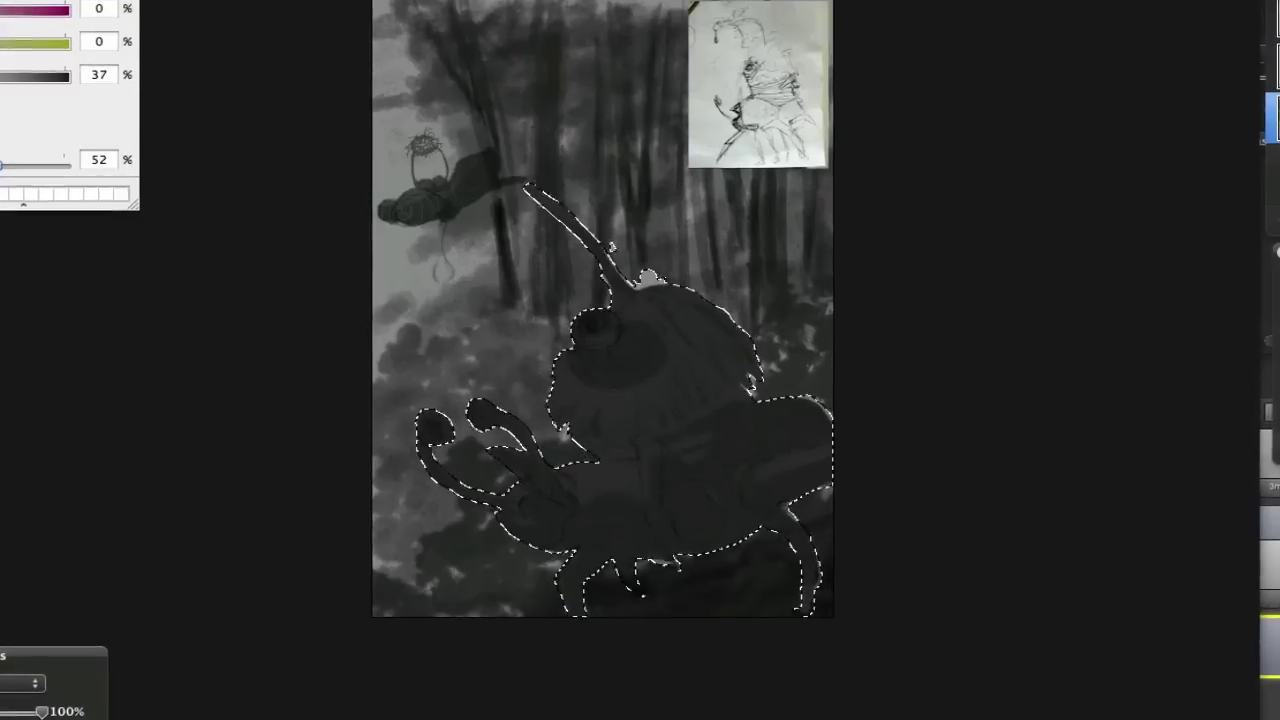
{"action": "left_click", "coordinate": [949, 326]}
{"action": "key", "text": "super+z"}
Save the selection as 'thing', reload it, and add a layer mask to Untitled Layer 5.
{"action": "left_click", "coordinate": [240, 8]}
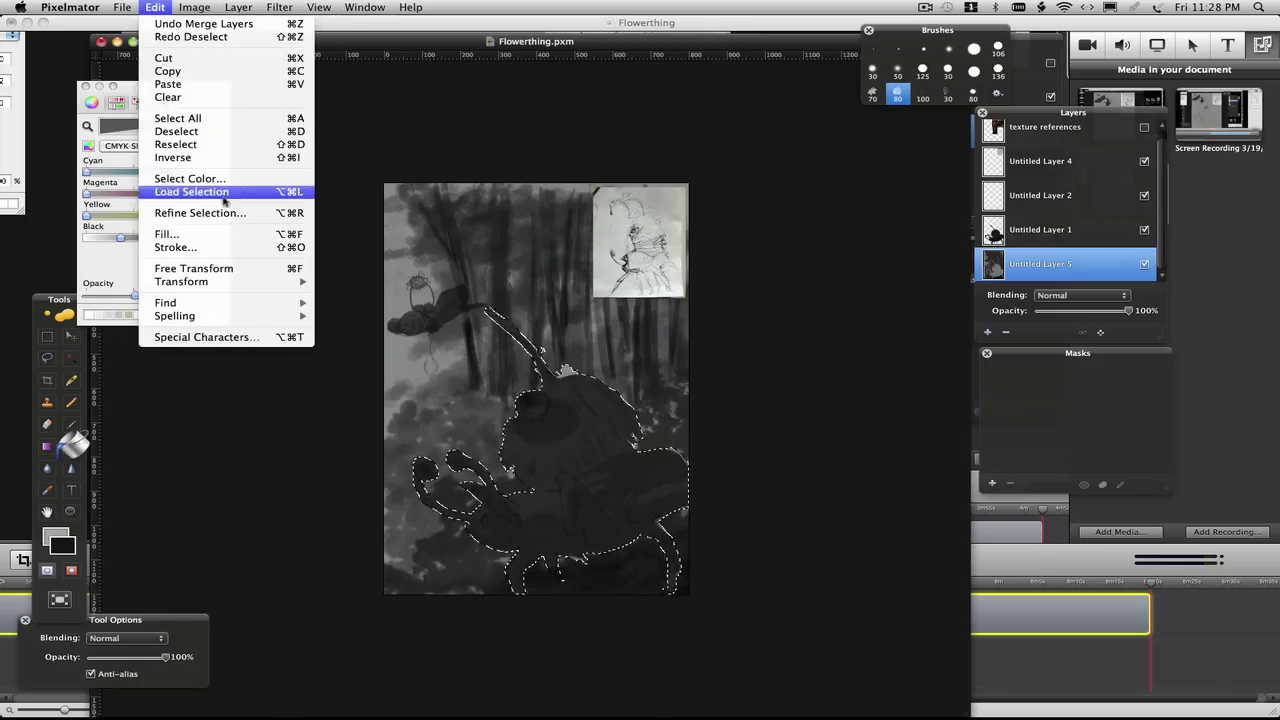
{"action": "left_click", "coordinate": [993, 486]}
{"action": "type", "text": "thing"}
{"action": "key", "text": "Return"}
{"action": "key", "text": "super+d"}
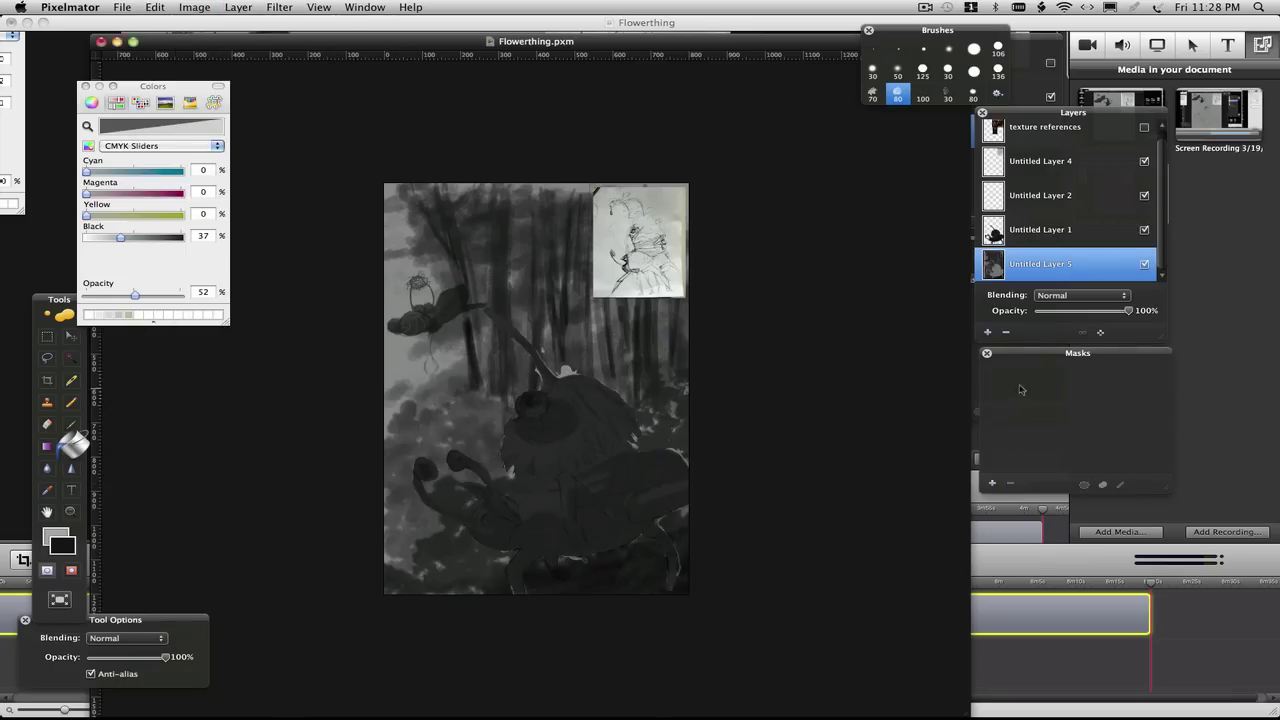
{"action": "key", "text": "super+z"}
{"action": "left_click", "coordinate": [194, 7]}
{"action": "mouse_move", "coordinate": [155, 7]}
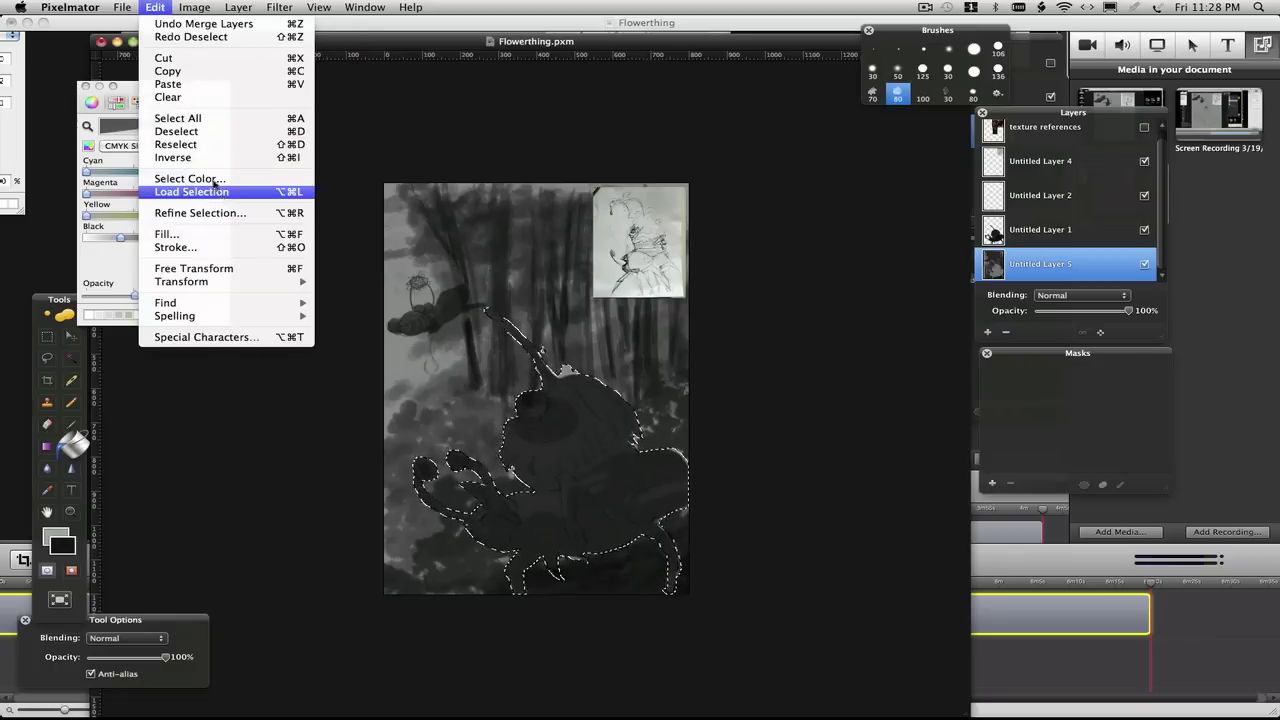
{"action": "left_click", "coordinate": [216, 190]}
{"action": "left_click", "coordinate": [238, 7]}
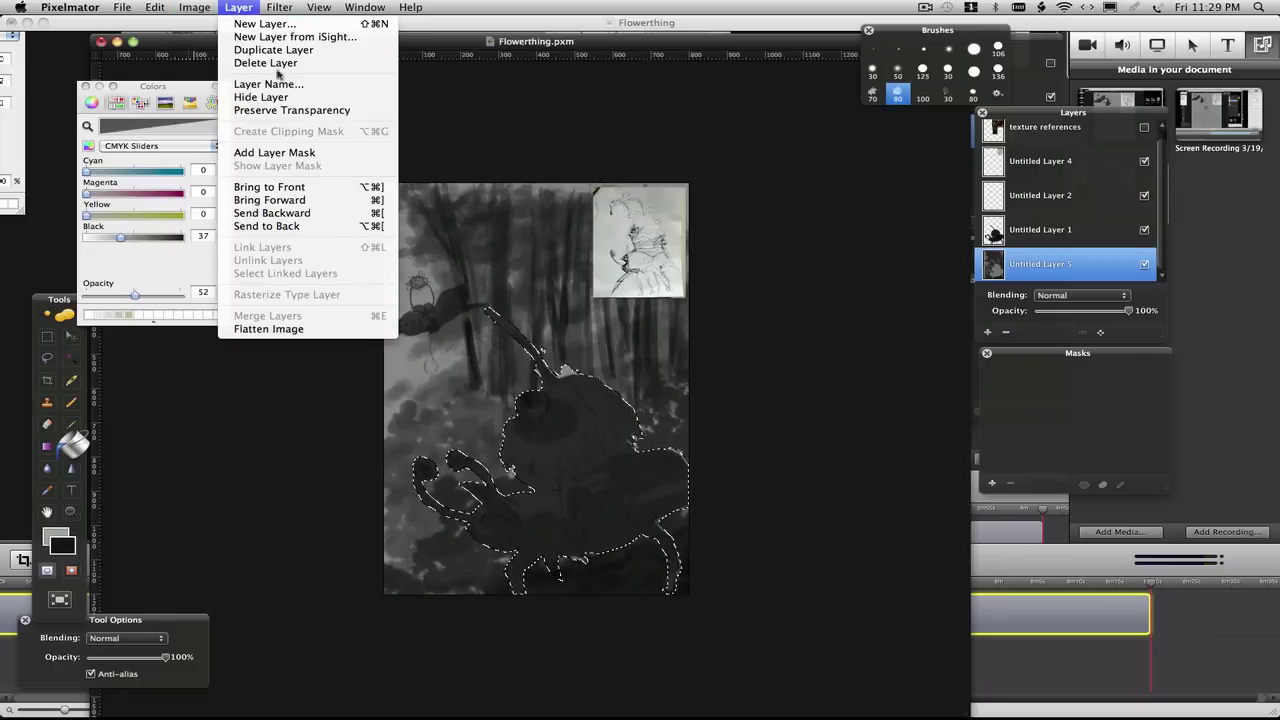
{"action": "left_click", "coordinate": [296, 153]}
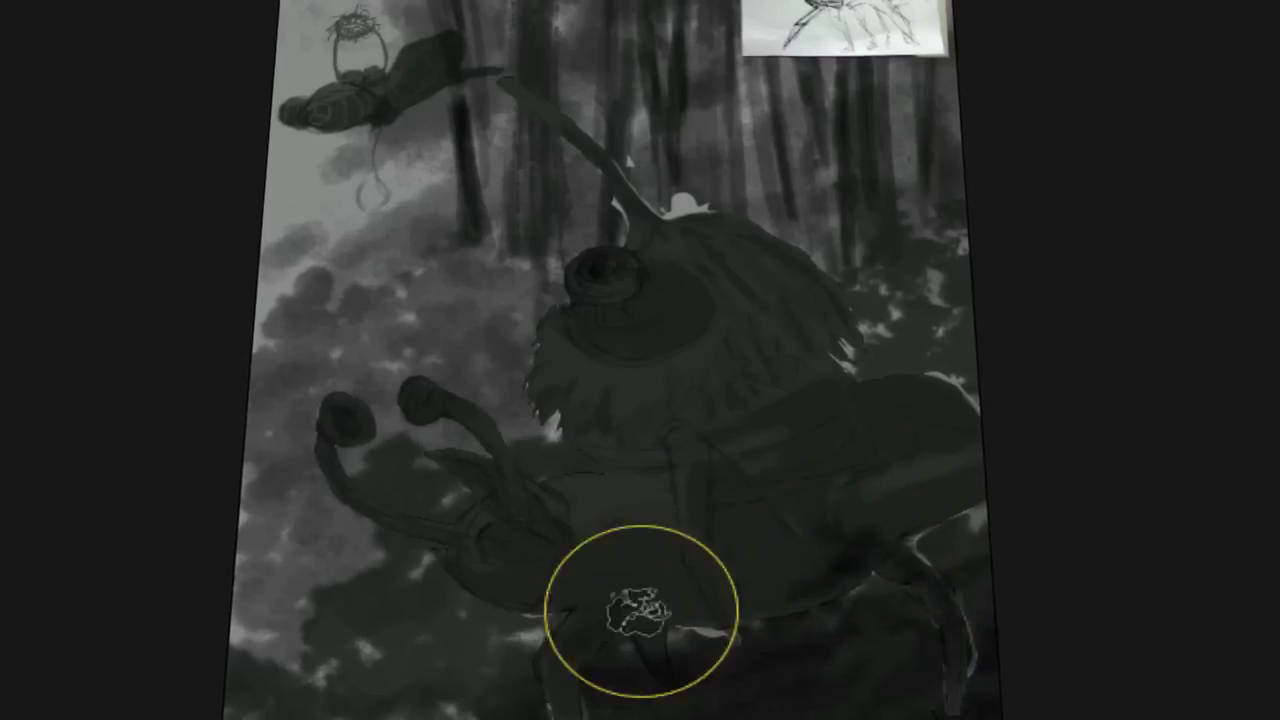
Define the eye with dark strokes, dab light grey on it, and streak light up the body.
{"action": "mouse_move", "coordinate": [640, 612]}
{"action": "left_mouse_down"}
{"action": "mouse_move", "coordinate": [708, 609]}
{"action": "mouse_move", "coordinate": [886, 409]}
{"action": "mouse_move", "coordinate": [680, 329]}
{"action": "mouse_move", "coordinate": [708, 390]}
{"action": "mouse_move", "coordinate": [823, 286]}
{"action": "mouse_move", "coordinate": [514, 591]}
{"action": "mouse_move", "coordinate": [509, 543]}
{"action": "mouse_move", "coordinate": [802, 508]}
{"action": "mouse_move", "coordinate": [446, 686]}
{"action": "mouse_move", "coordinate": [400, 94]}
{"action": "mouse_move", "coordinate": [1034, 466]}
{"action": "mouse_move", "coordinate": [530, 435]}
{"action": "left_mouse_up"}
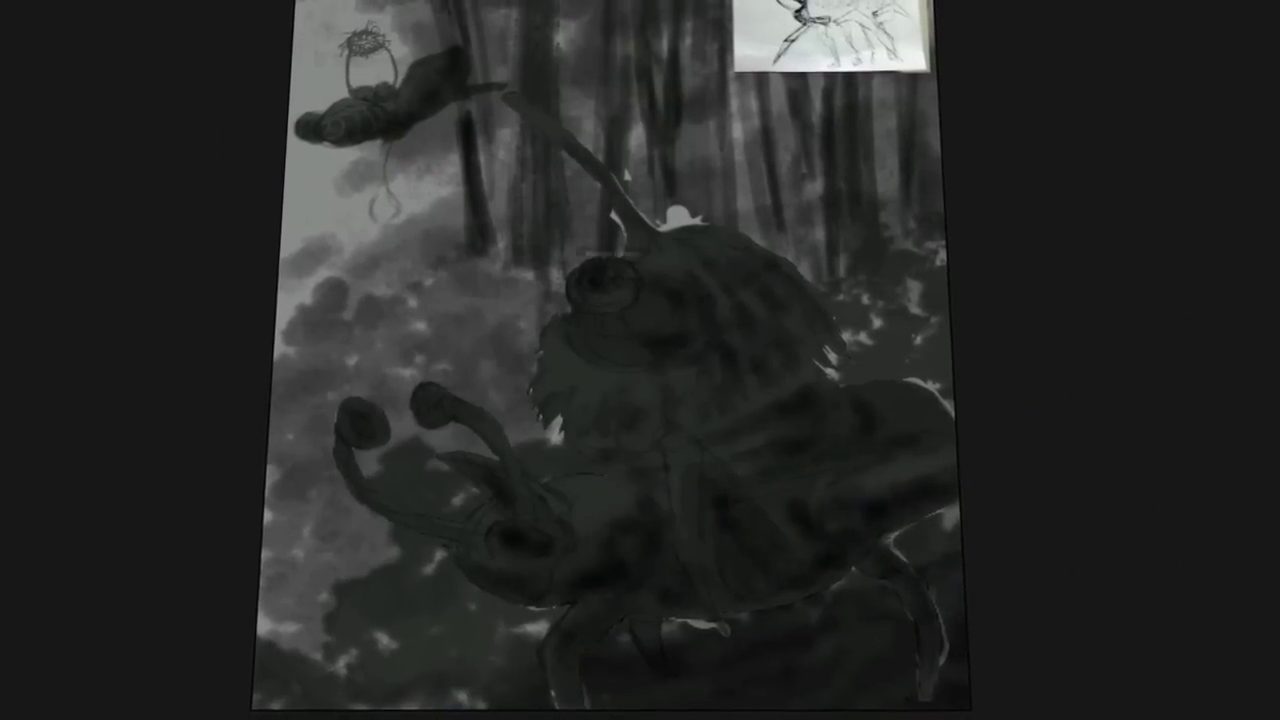
{"action": "mouse_move", "coordinate": [600, 290]}
{"action": "left_mouse_down"}
{"action": "mouse_move", "coordinate": [657, 334]}
{"action": "mouse_move", "coordinate": [606, 289]}
{"action": "mouse_move", "coordinate": [514, 103]}
{"action": "mouse_move", "coordinate": [660, 270]}
{"action": "left_mouse_up"}
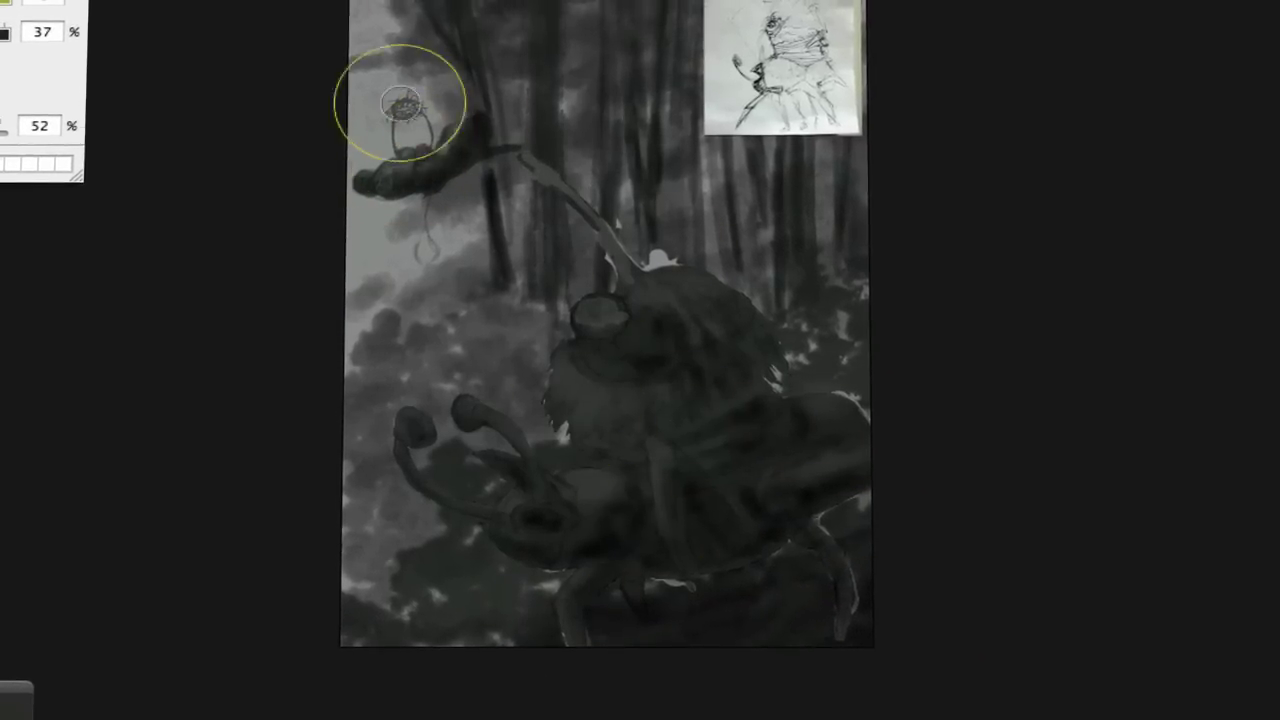
{"action": "left_click", "coordinate": [595, 316]}
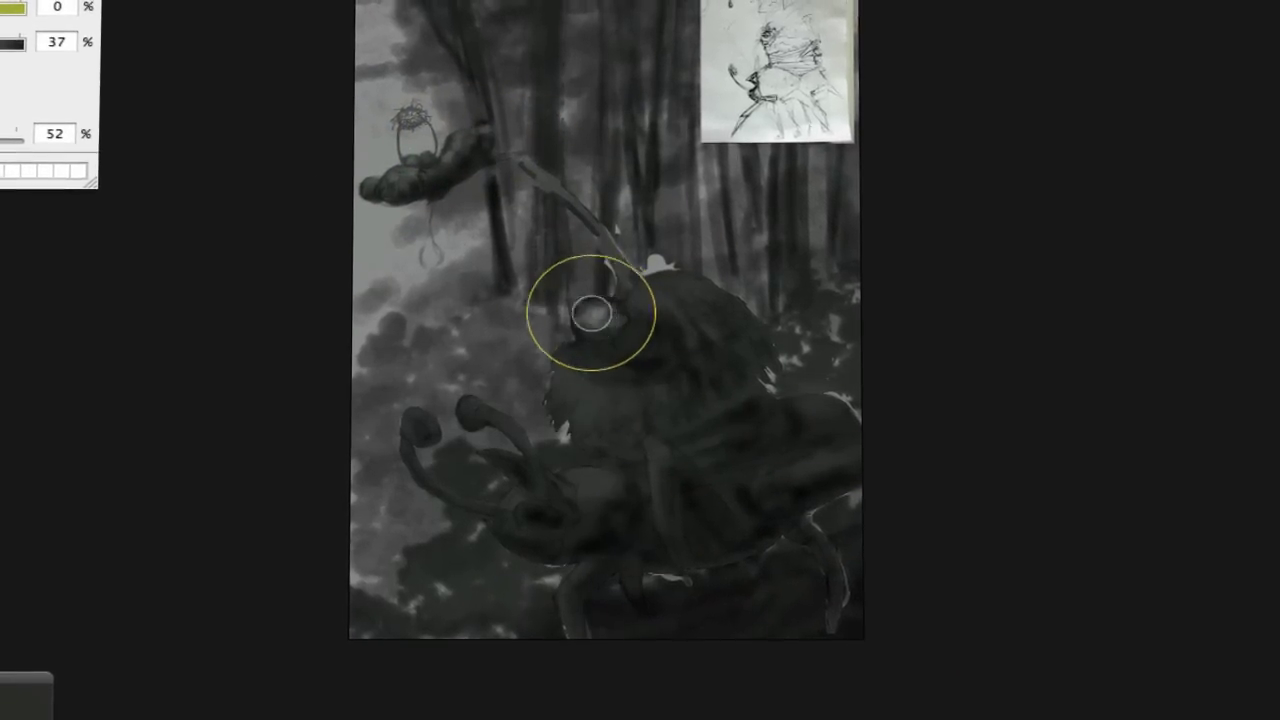
{"action": "left_click", "coordinate": [430, 252]}
{"action": "left_click_drag", "start_coordinate": [655, 500], "coordinate": [649, 449]}
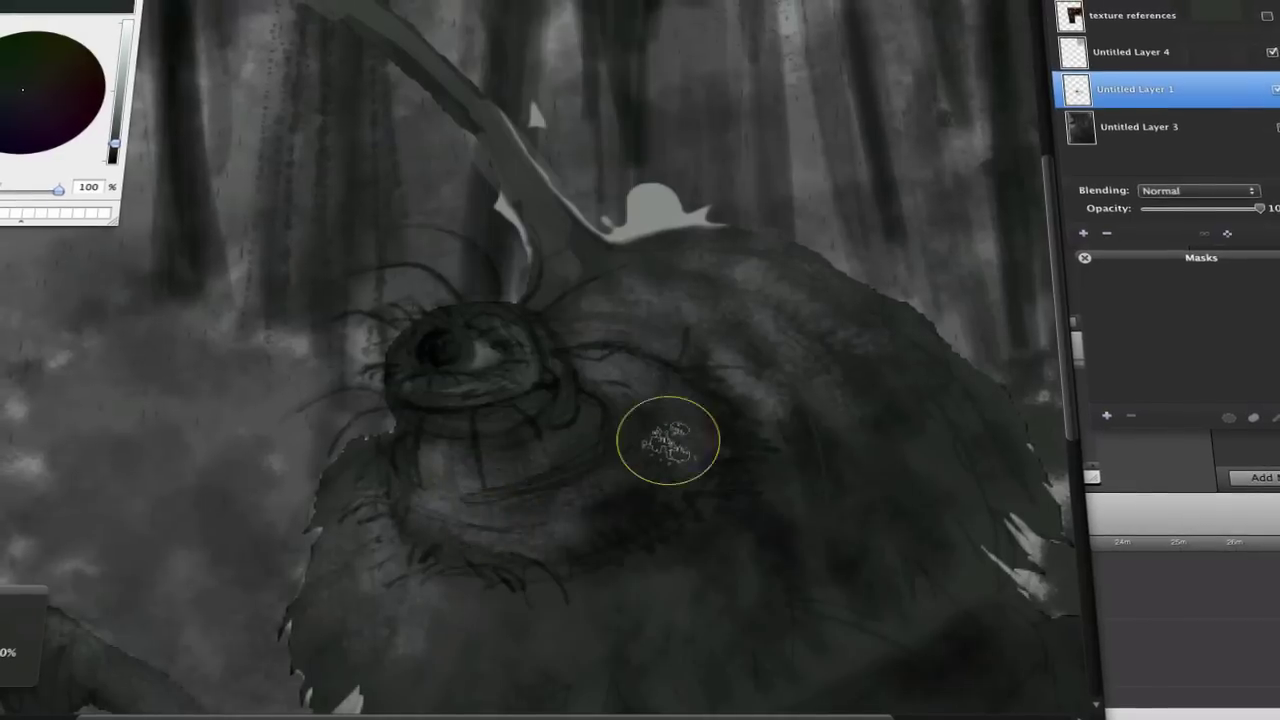
Paint dark fur strokes along the creature's upper back, then scroll to the lower body.
{"action": "mouse_move", "coordinate": [709, 370]}
{"action": "left_mouse_down"}
{"action": "mouse_move", "coordinate": [543, 271]}
{"action": "mouse_move", "coordinate": [835, 281]}
{"action": "left_mouse_up"}
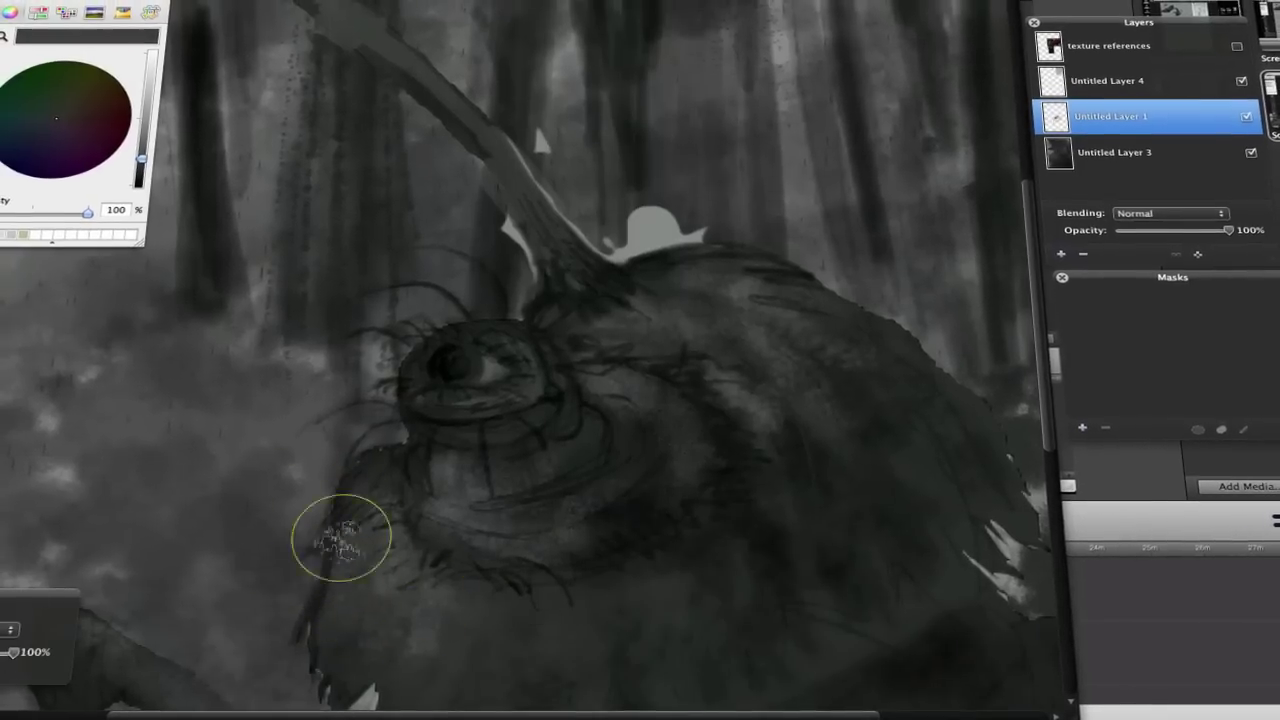
{"action": "scroll", "coordinate": [788, 563], "scroll_direction": "down", "scroll_amount": 5}
{"action": "scroll", "coordinate": [788, 563], "scroll_direction": "right", "scroll_amount": 2}
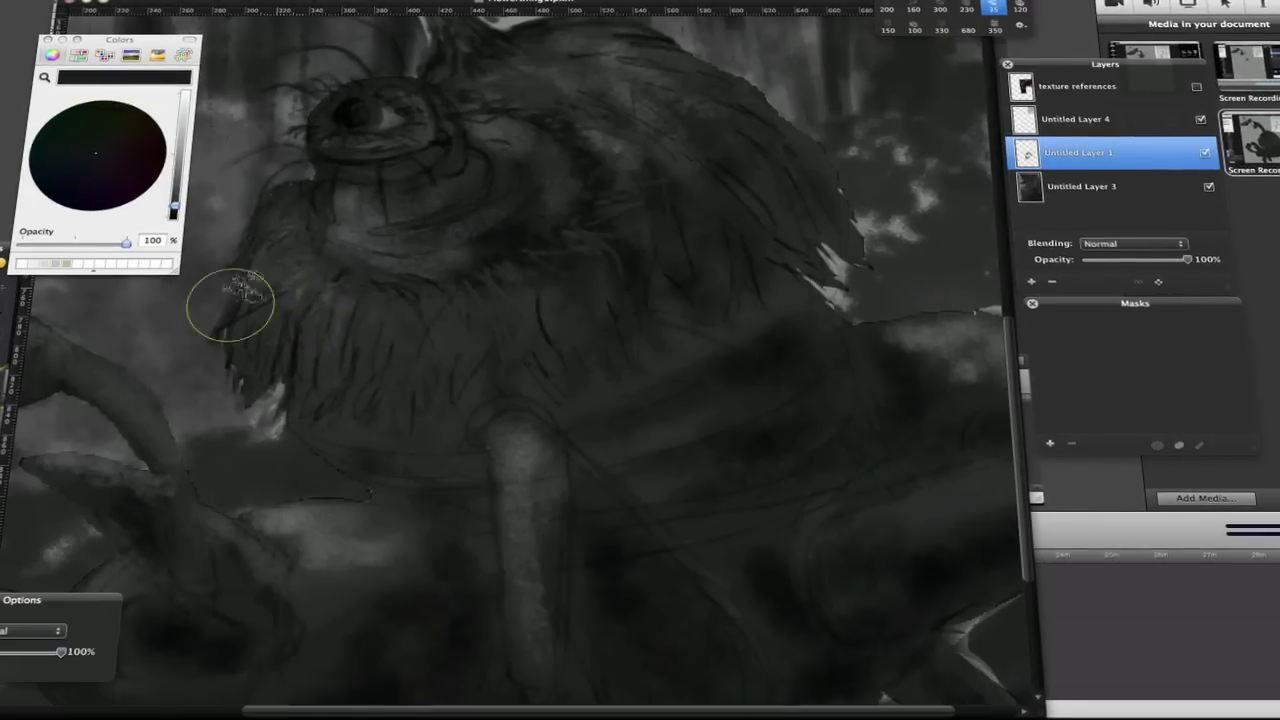
Adjust the brush tip and preset settings and merge the painting layer down.
{"action": "left_click", "coordinate": [575, 338], "text": "alt"}
{"action": "left_click", "coordinate": [988, 12]}
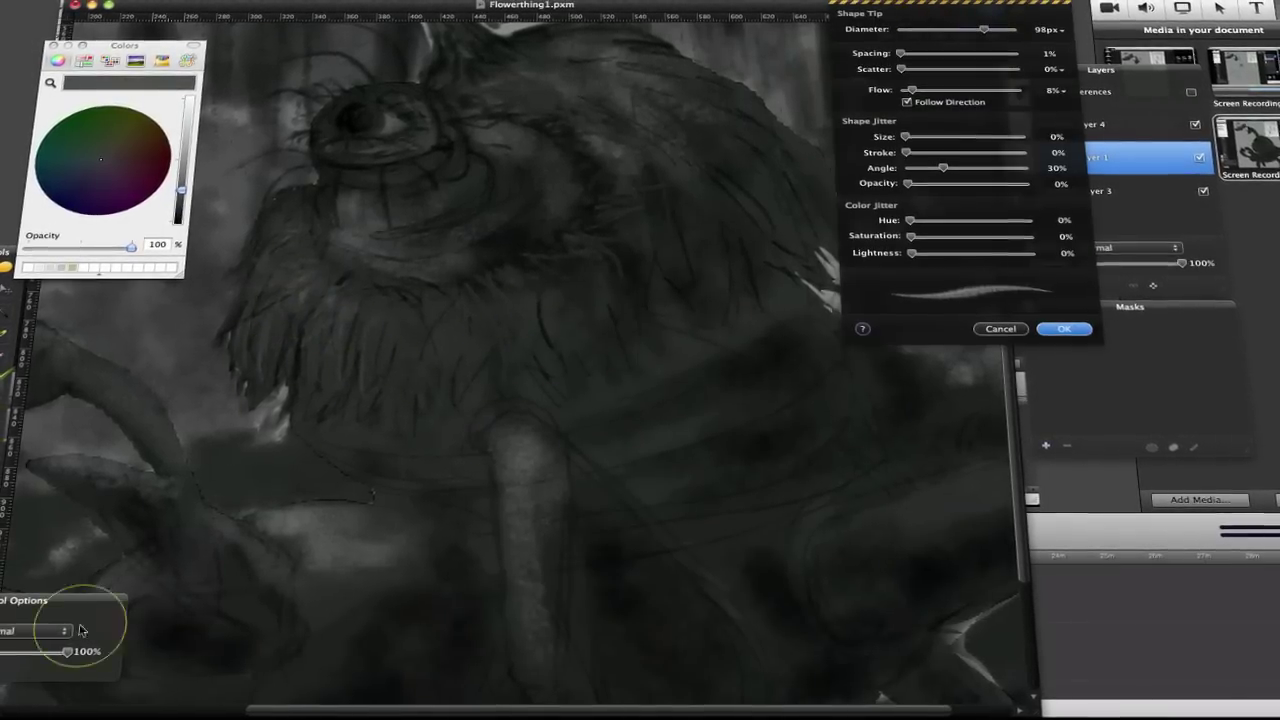
{"action": "key", "text": "super+0"}
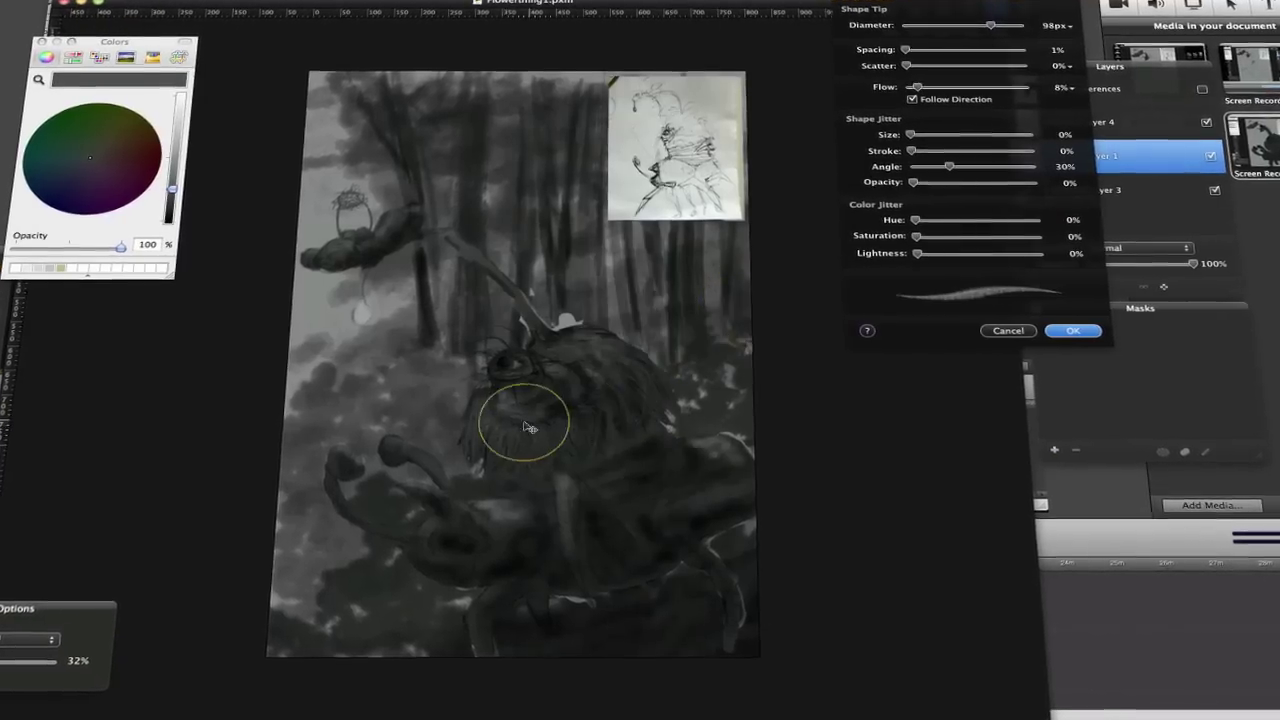
{"action": "scroll", "coordinate": [514, 414], "scroll_direction": "up", "scroll_amount": 5}
{"action": "scroll", "coordinate": [491, 334], "scroll_direction": "down", "scroll_amount": 3}
{"action": "left_click", "coordinate": [1228, 155]}
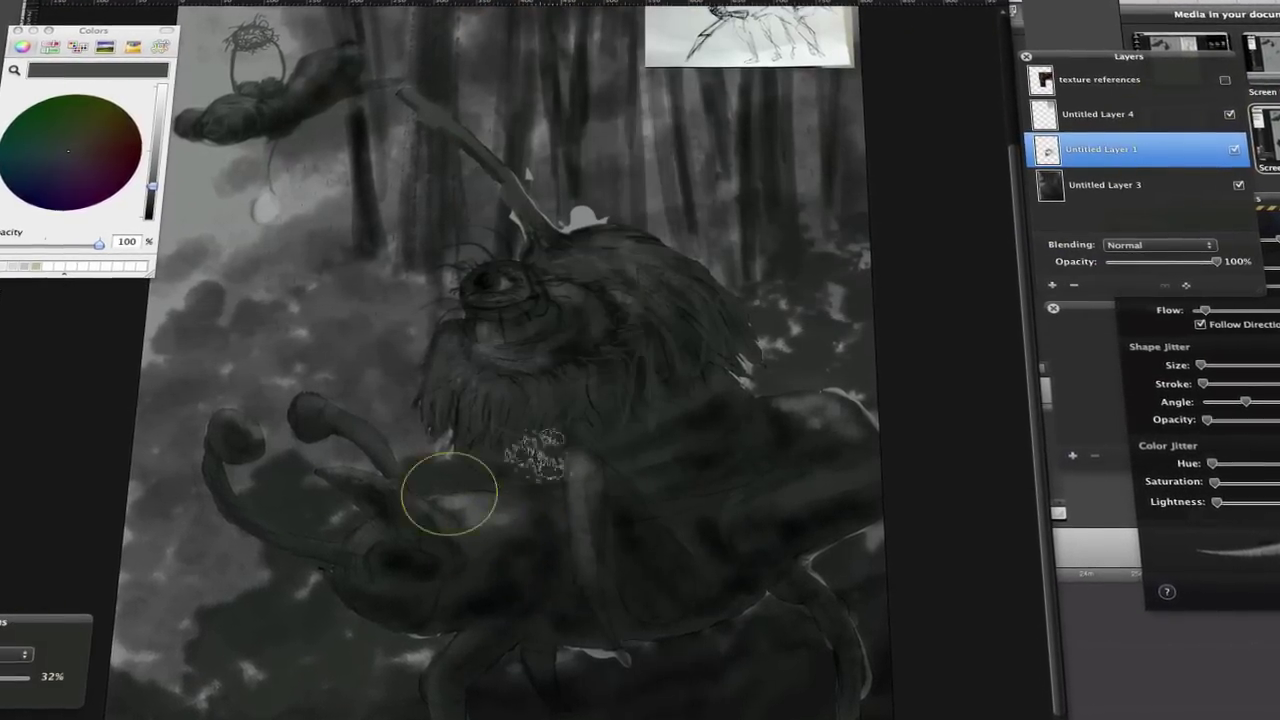
{"action": "key", "text": "super+e"}
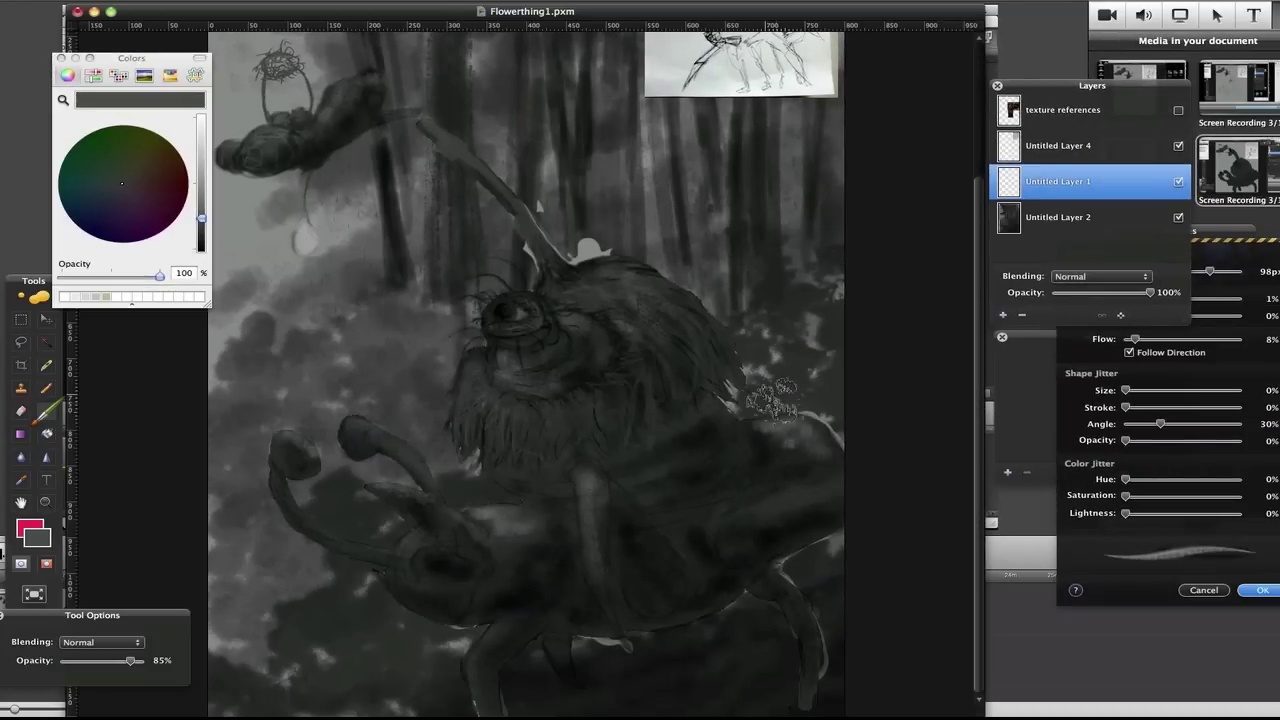
{"action": "left_click", "coordinate": [1203, 590]}
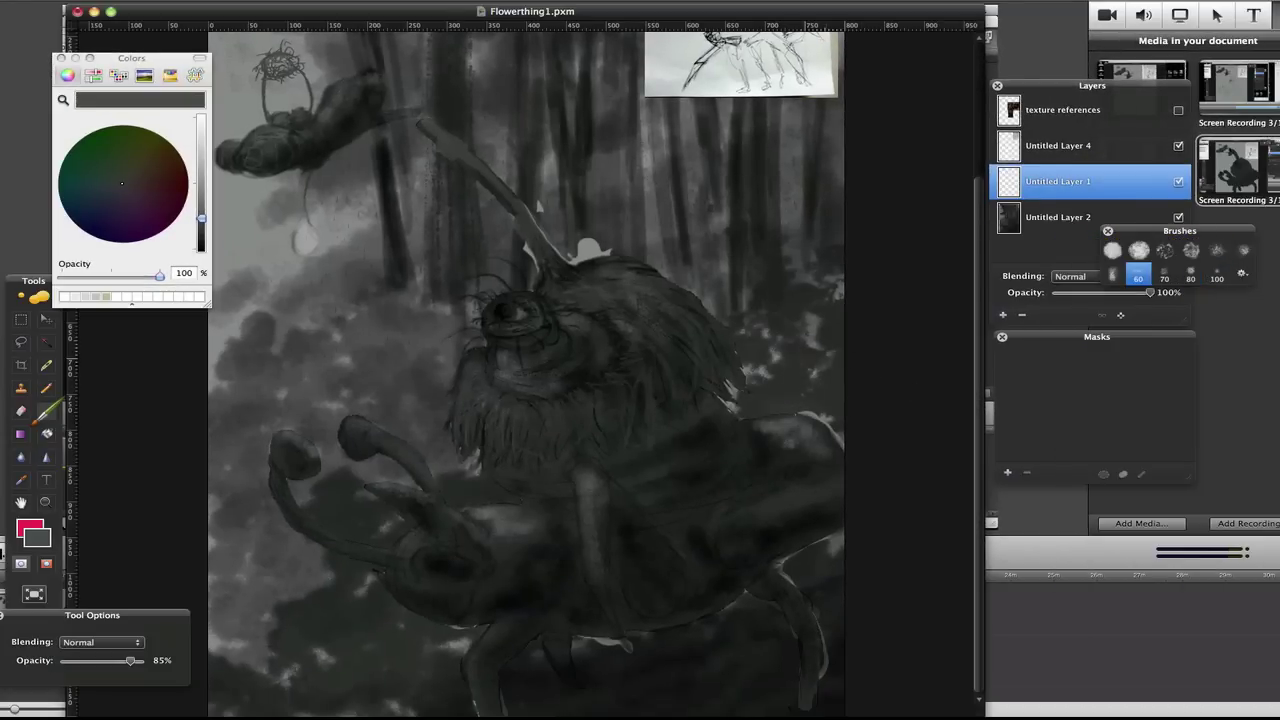
{"action": "double_click", "coordinate": [1112, 274]}
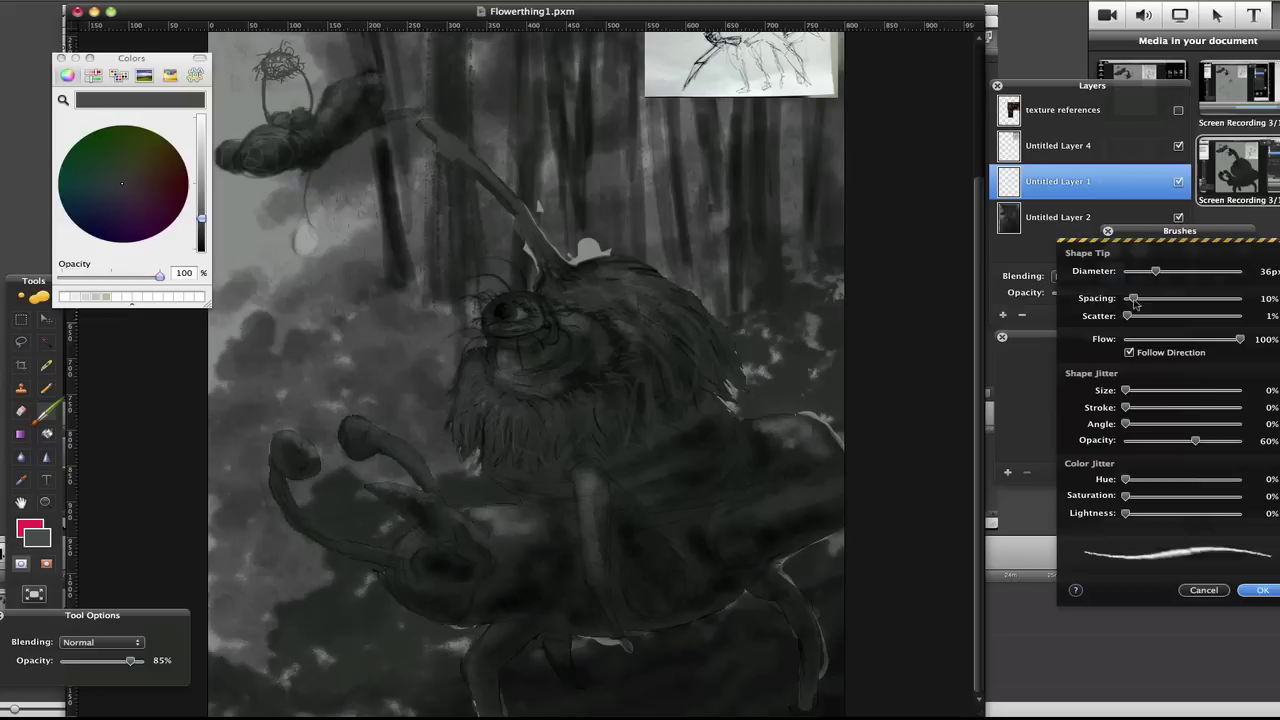
{"action": "left_click", "coordinate": [1263, 590]}
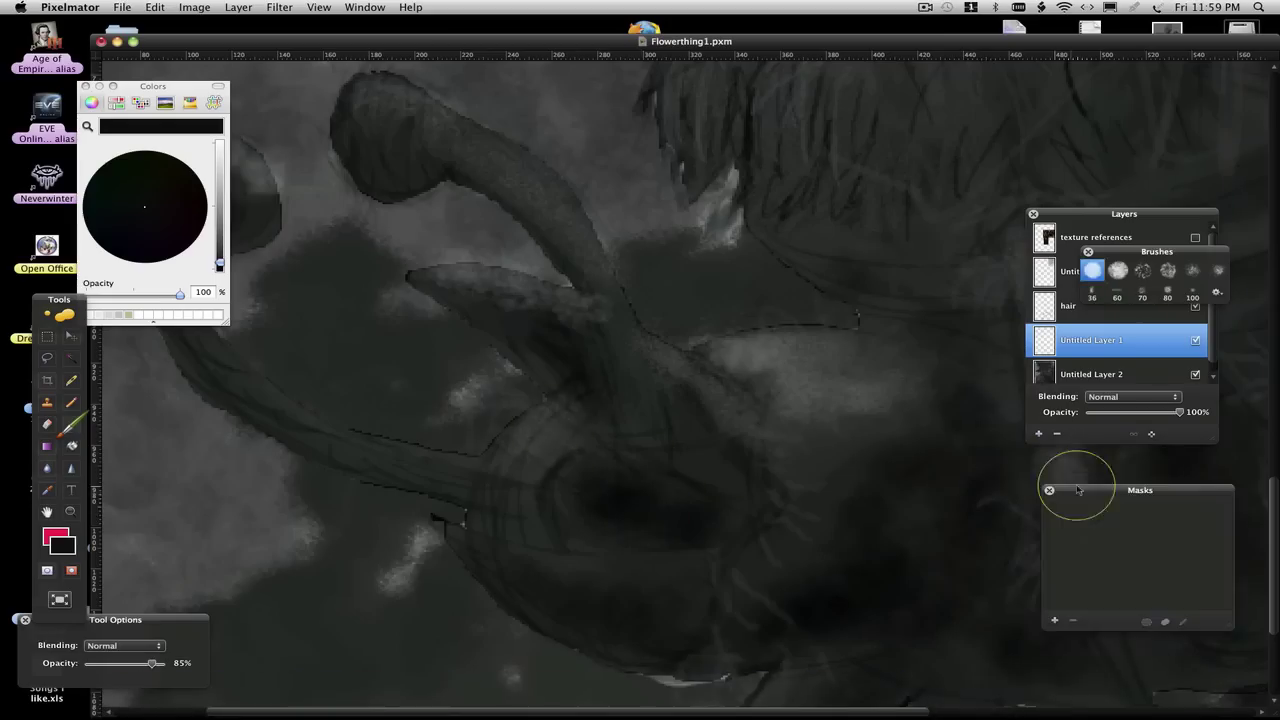
Undo a trial stroke and switch to the Artistic brush set.
{"action": "left_click_drag", "start_coordinate": [786, 390], "coordinate": [846, 375]}
{"action": "key", "text": "super+z"}
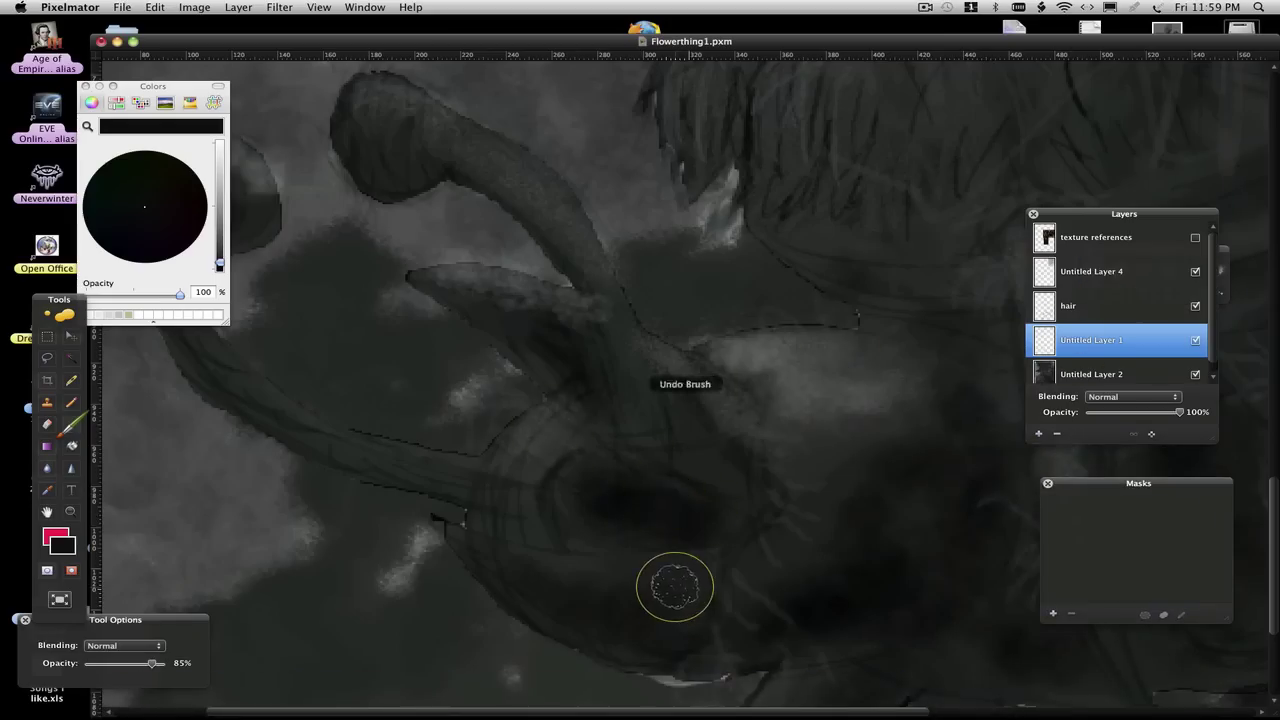
{"action": "key", "text": "super+shift+b"}
{"action": "left_click_drag", "start_coordinate": [1124, 213], "coordinate": [1170, 19]}
{"action": "left_click", "coordinate": [1232, 327]}
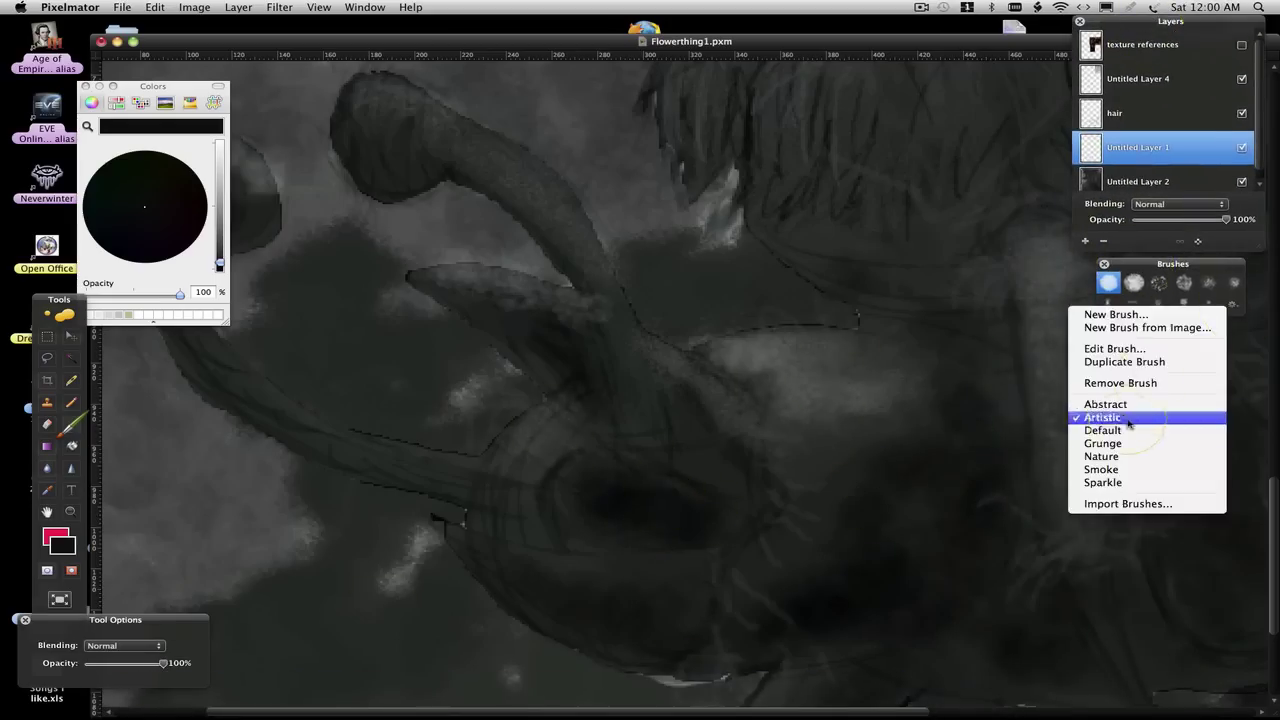
{"action": "left_click", "coordinate": [1143, 437]}
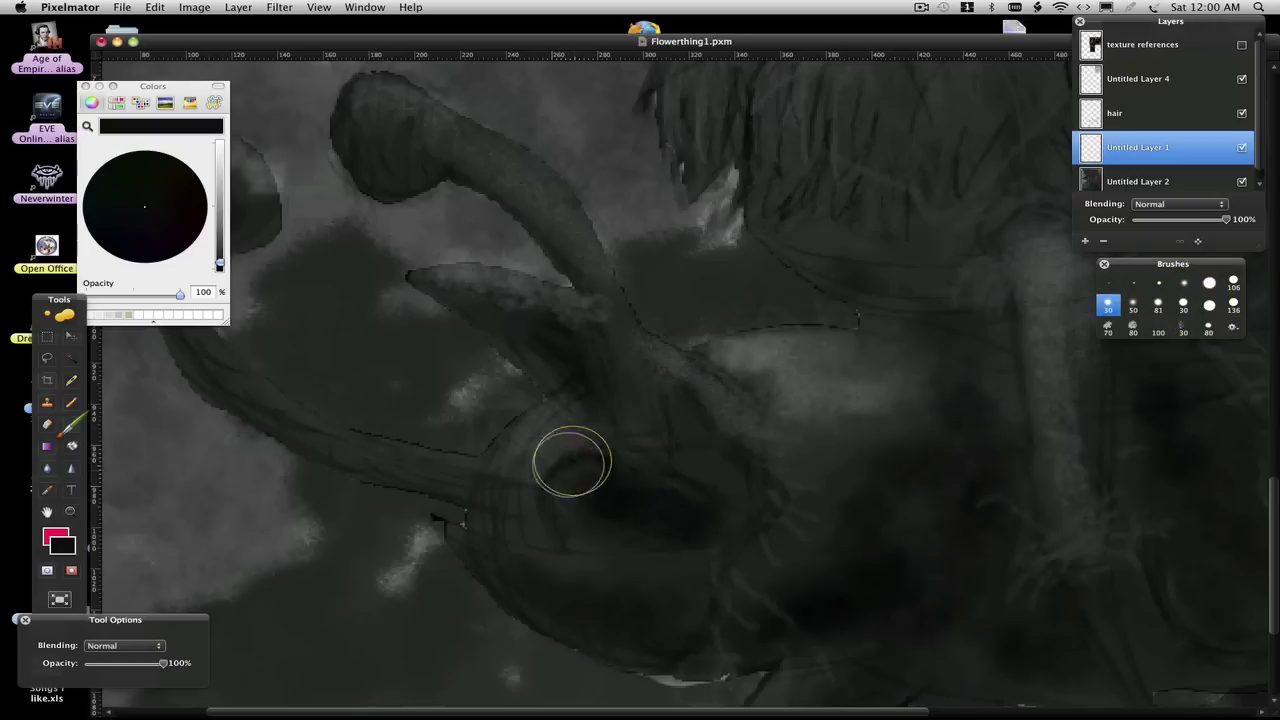
Sample greys with the eyedropper and shade the horn in strokes down toward the mouth.
{"action": "left_click", "coordinate": [598, 468], "text": "alt"}
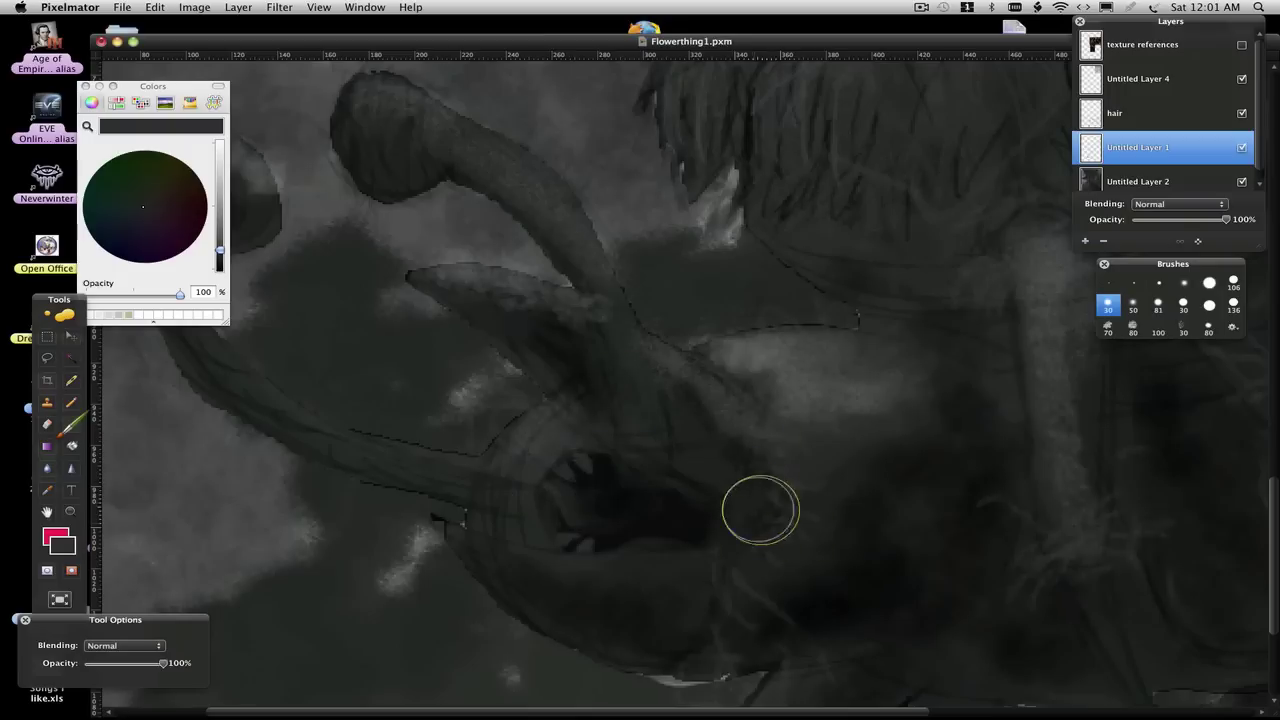
{"action": "left_click", "coordinate": [692, 490], "text": "alt"}
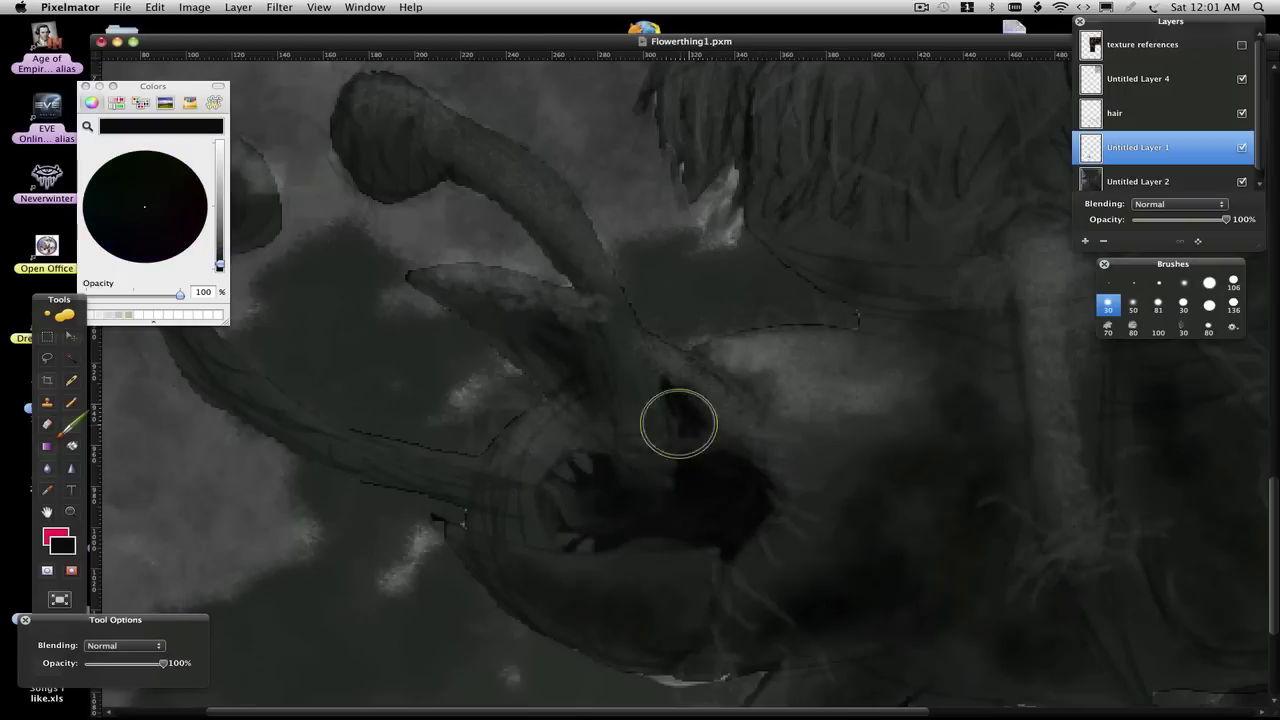
{"action": "key", "text": "super+0"}
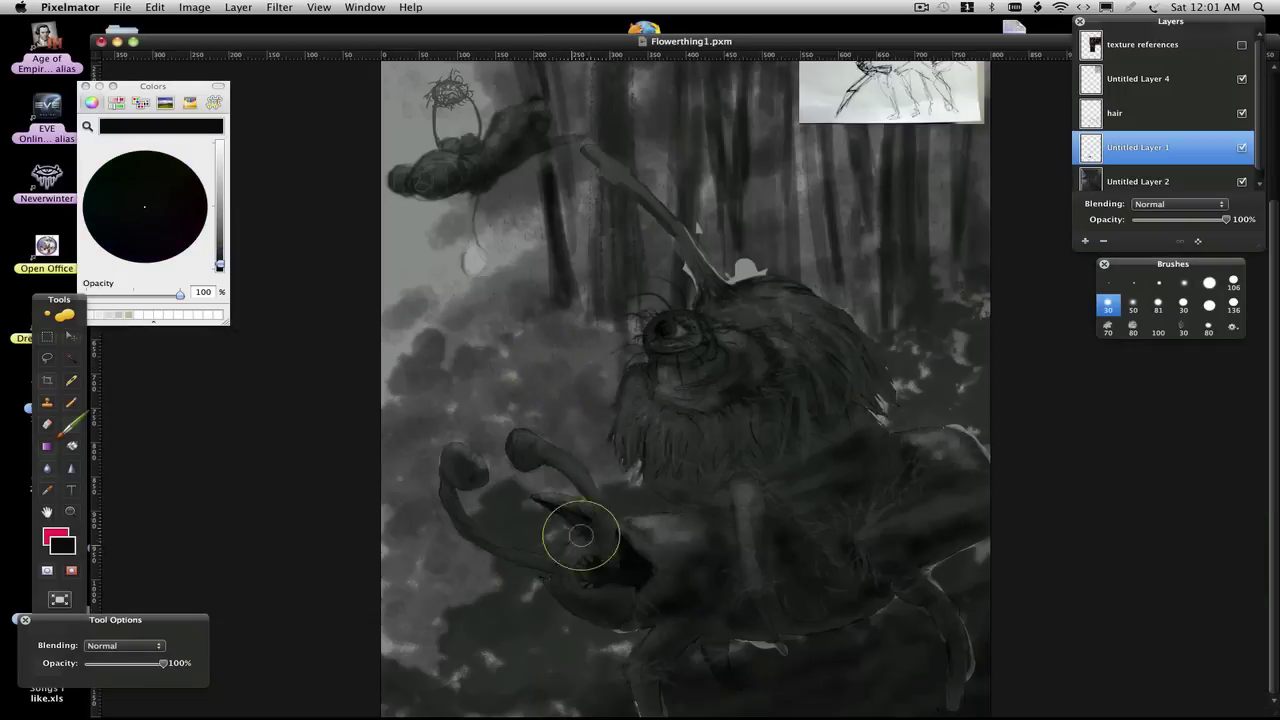
{"action": "scroll", "coordinate": [580, 535], "scroll_direction": "up", "scroll_amount": 3}
{"action": "scroll", "coordinate": [589, 509], "scroll_direction": "up", "scroll_amount": 2}
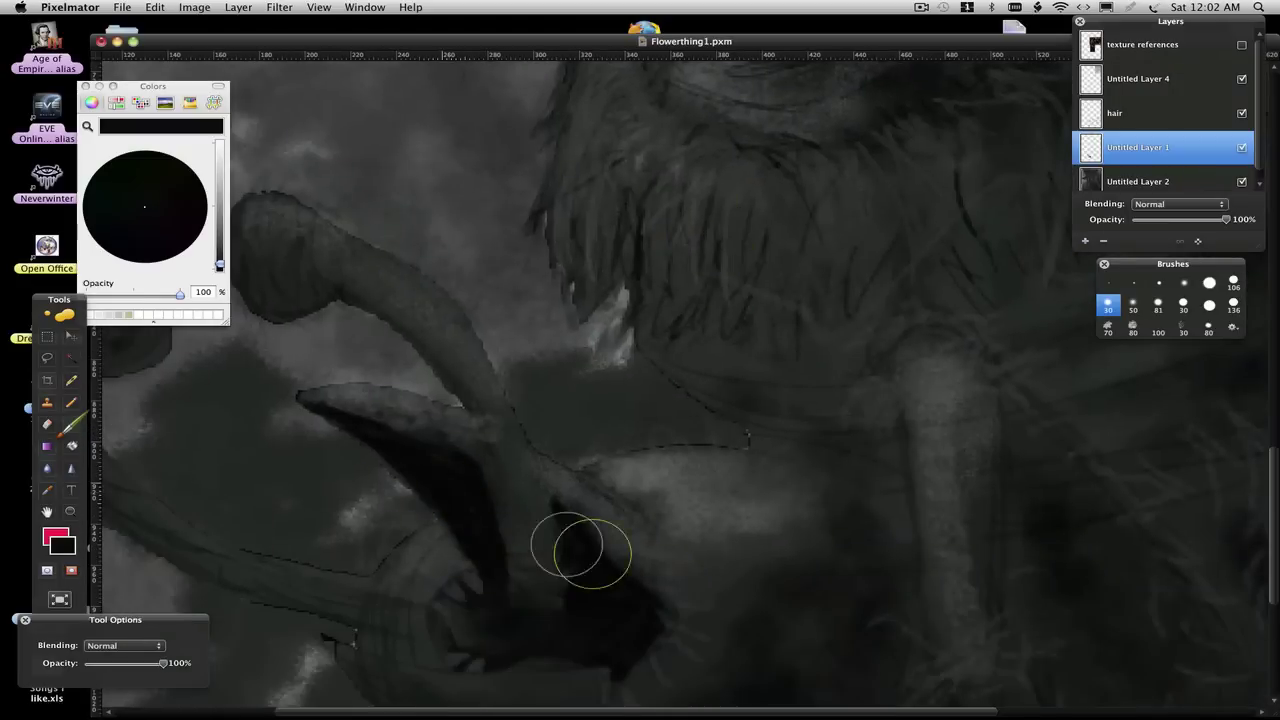
{"action": "scroll", "coordinate": [604, 558], "scroll_direction": "down", "scroll_amount": 5}
{"action": "key", "text": "super+0"}
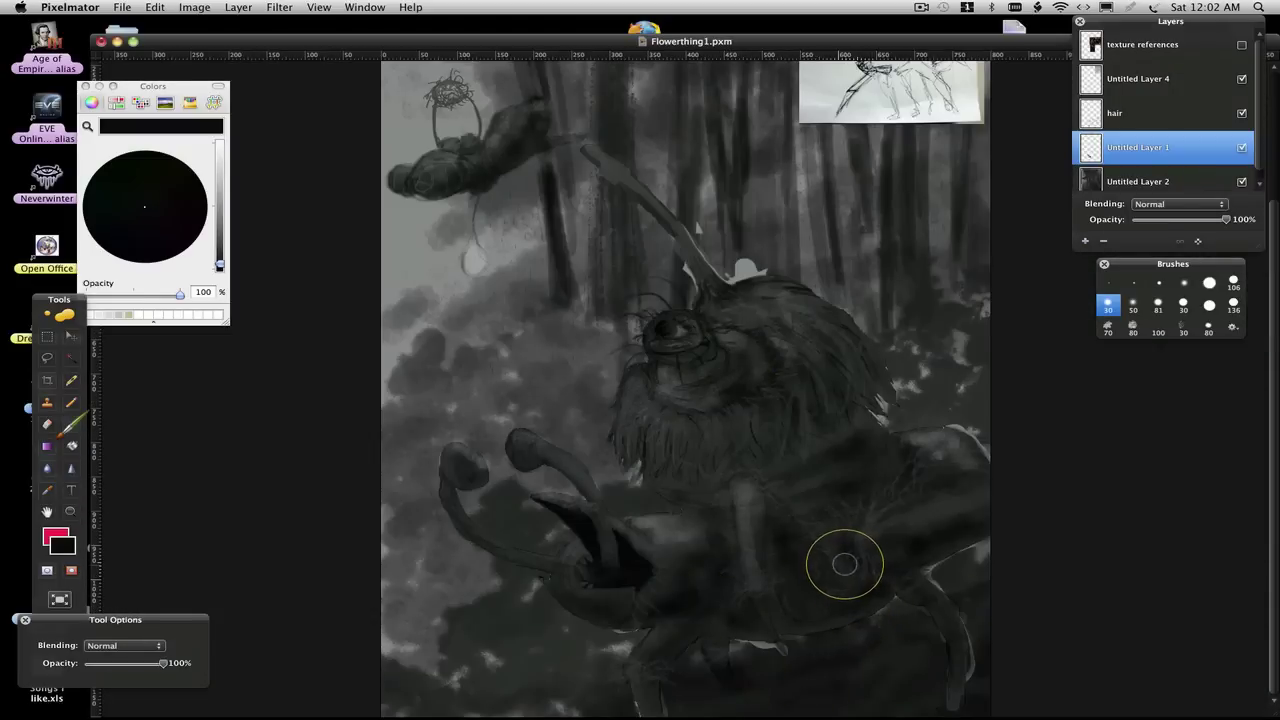
{"action": "key", "text": "super+plus"}
{"action": "scroll", "coordinate": [669, 606], "scroll_direction": "down", "scroll_amount": 5}
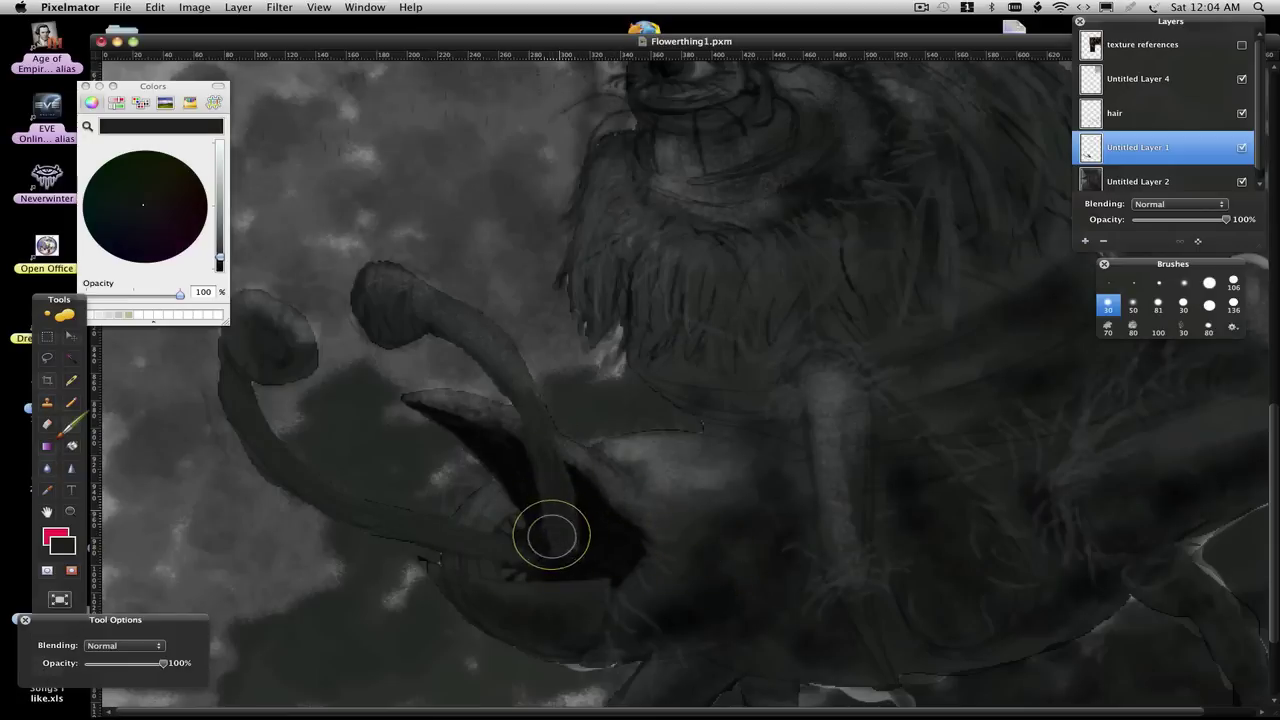
{"action": "mouse_move", "coordinate": [486, 341]}
{"action": "left_mouse_down"}
{"action": "mouse_move", "coordinate": [540, 414]}
{"action": "mouse_move", "coordinate": [551, 534]}
{"action": "left_mouse_up"}
{"action": "left_click", "coordinate": [674, 600], "text": "alt"}
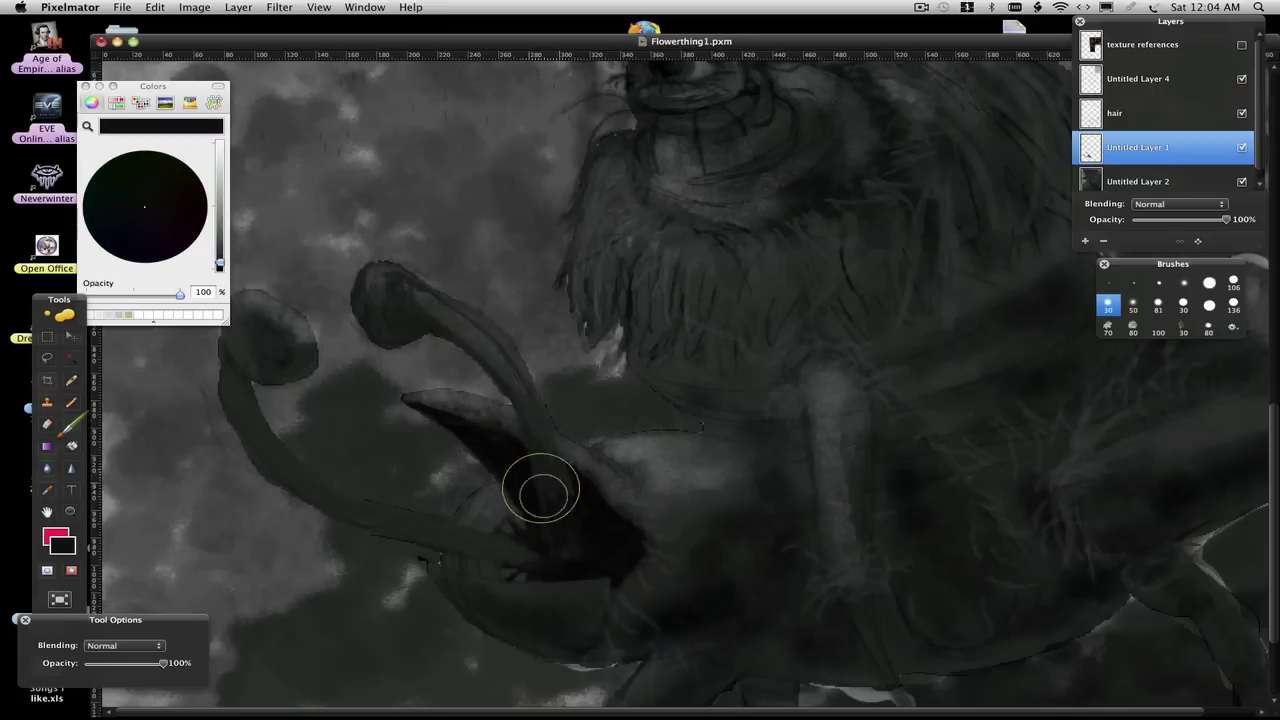
{"action": "left_click", "coordinate": [47, 467]}
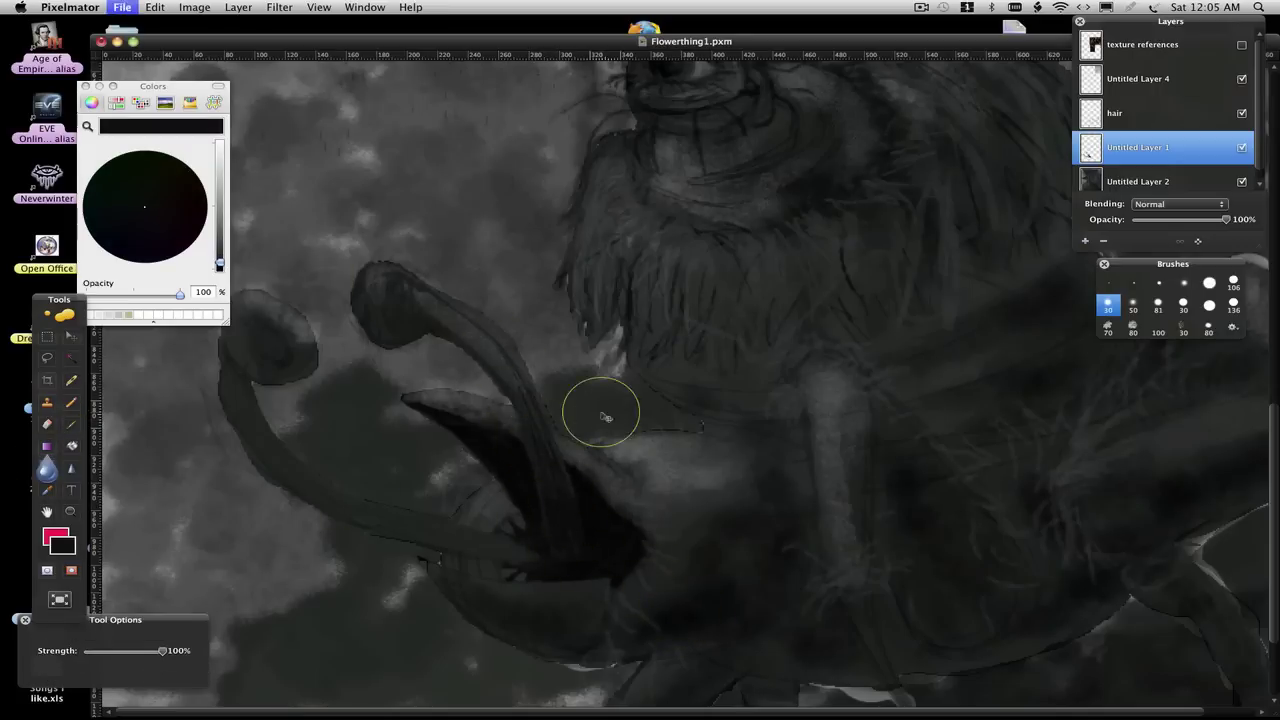
Clone texture along the creature's lower edge on Untitled Layer 1.
{"action": "key", "text": "s"}
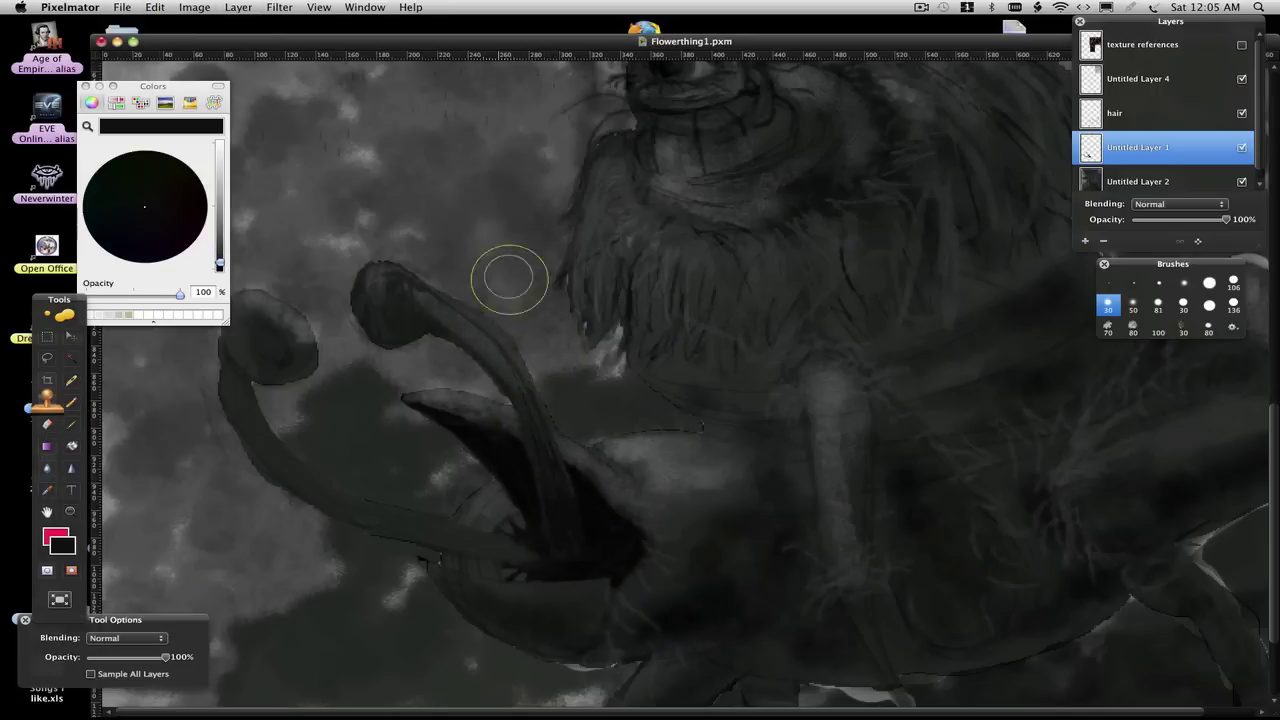
{"action": "key", "text": "alt+bracketleft"}
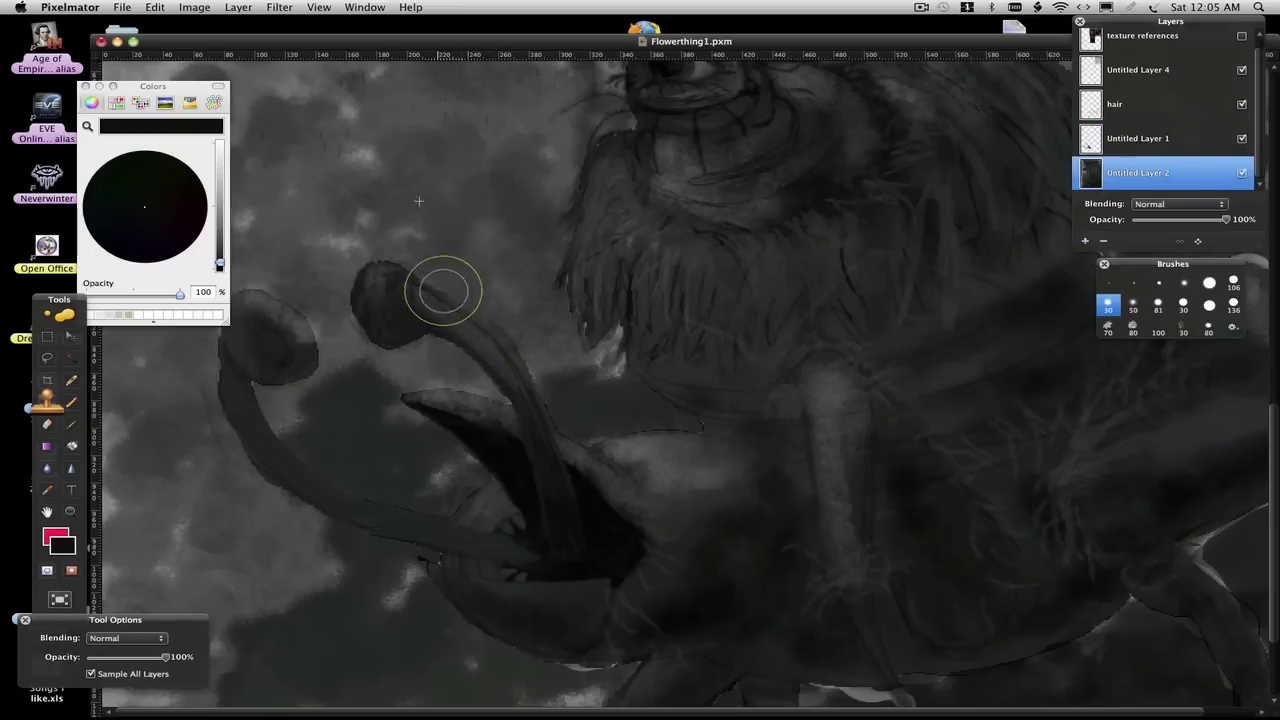
{"action": "key", "text": "alt+bracketright"}
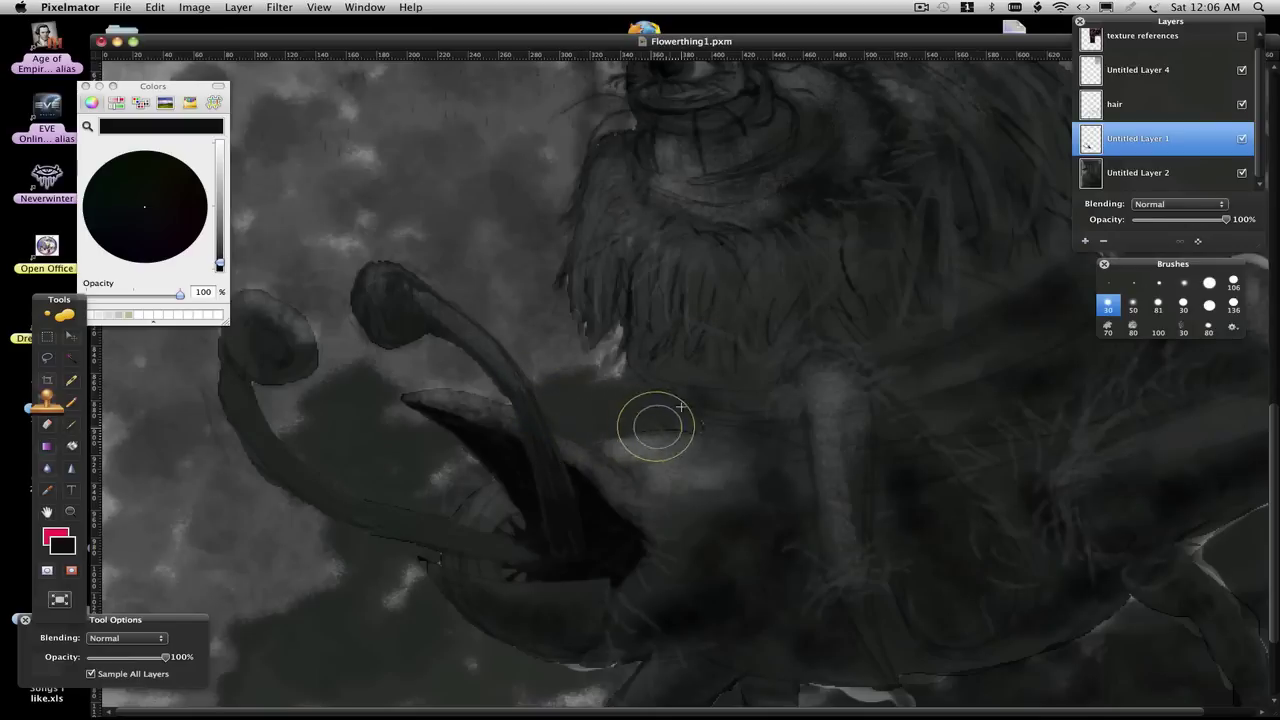
{"action": "left_click_drag", "start_coordinate": [418, 566], "coordinate": [388, 610]}
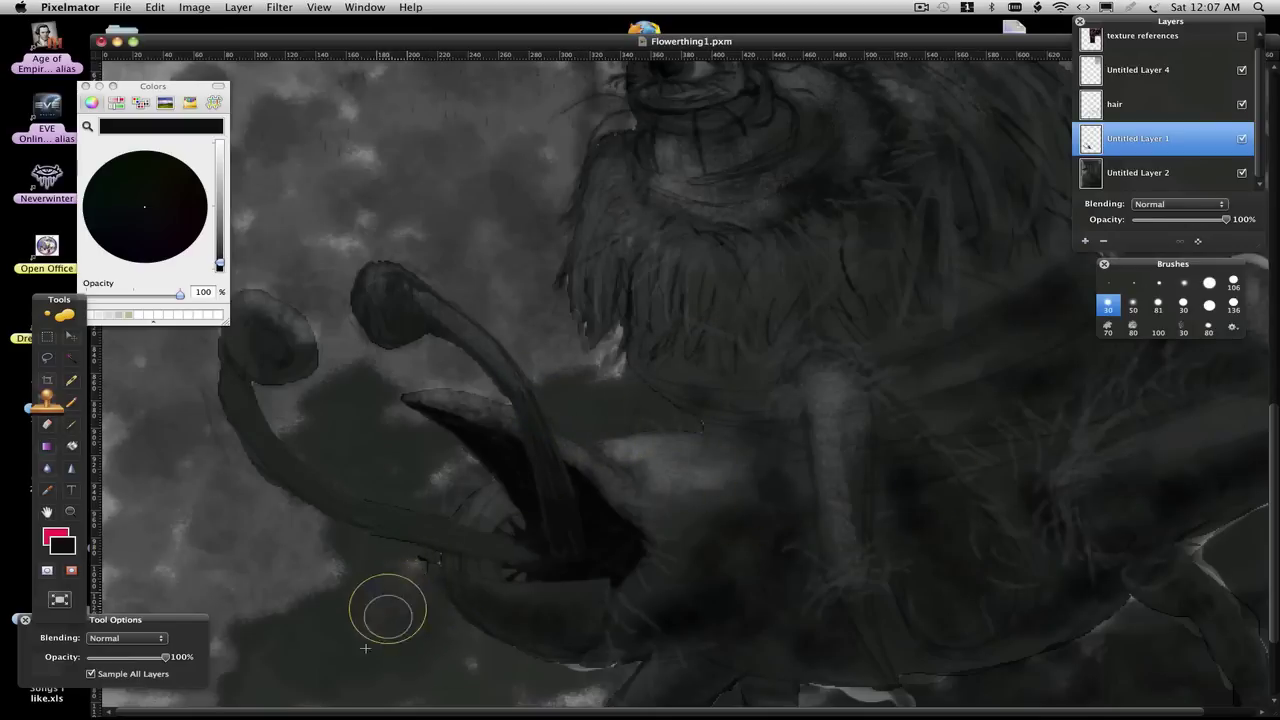
{"action": "left_click_drag", "start_coordinate": [531, 660], "coordinate": [601, 662]}
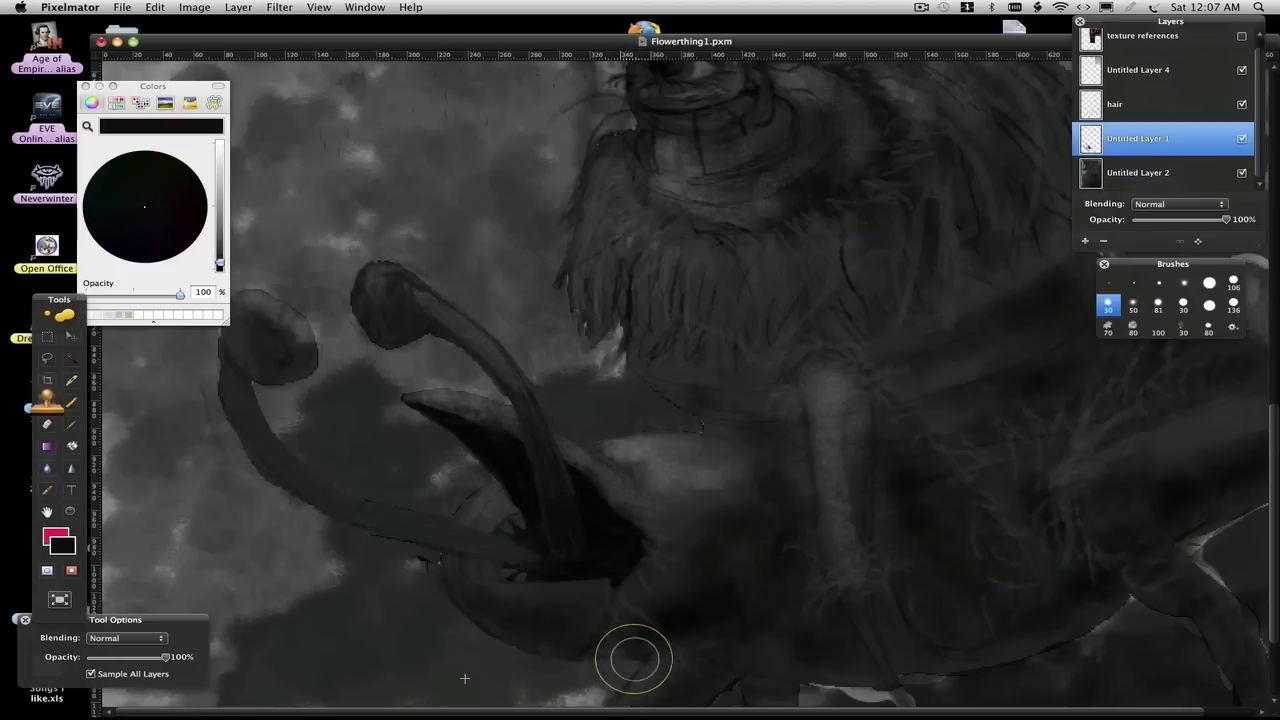
Darken the top-left antenna bulb with strokes, then sample grey and switch to Blur and Eraser.
{"action": "key", "text": "i"}
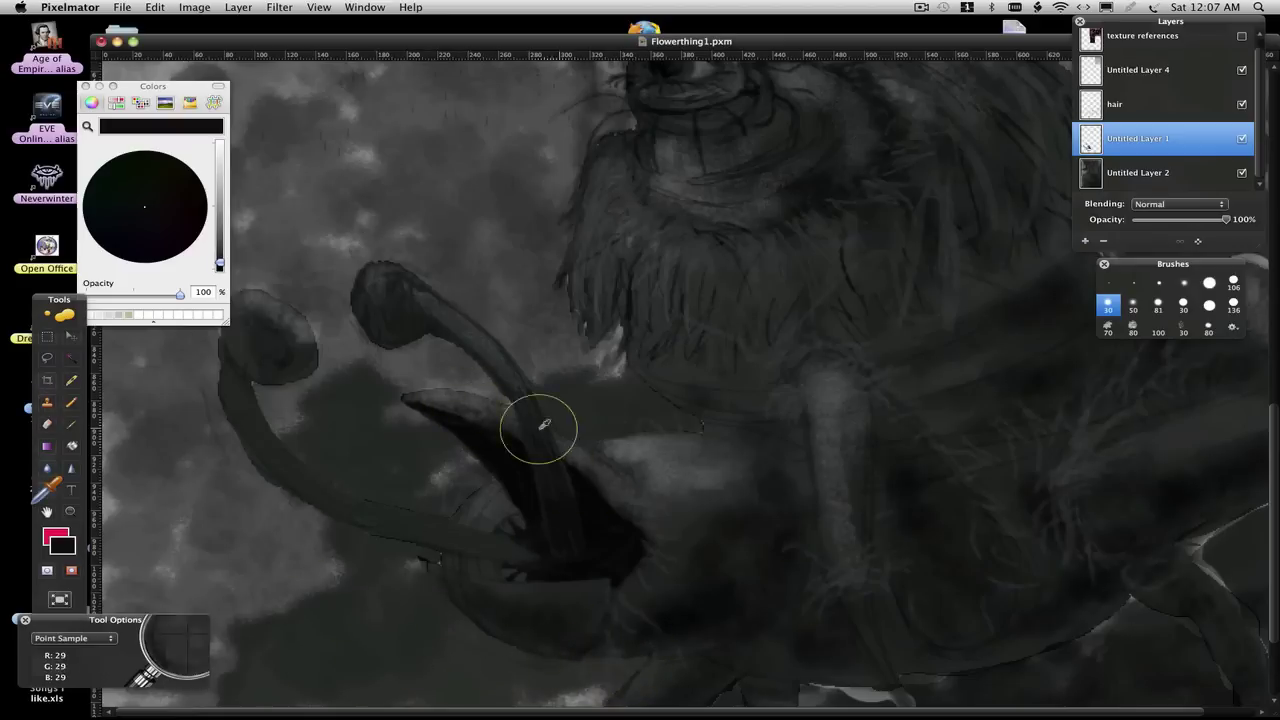
{"action": "key", "text": "b"}
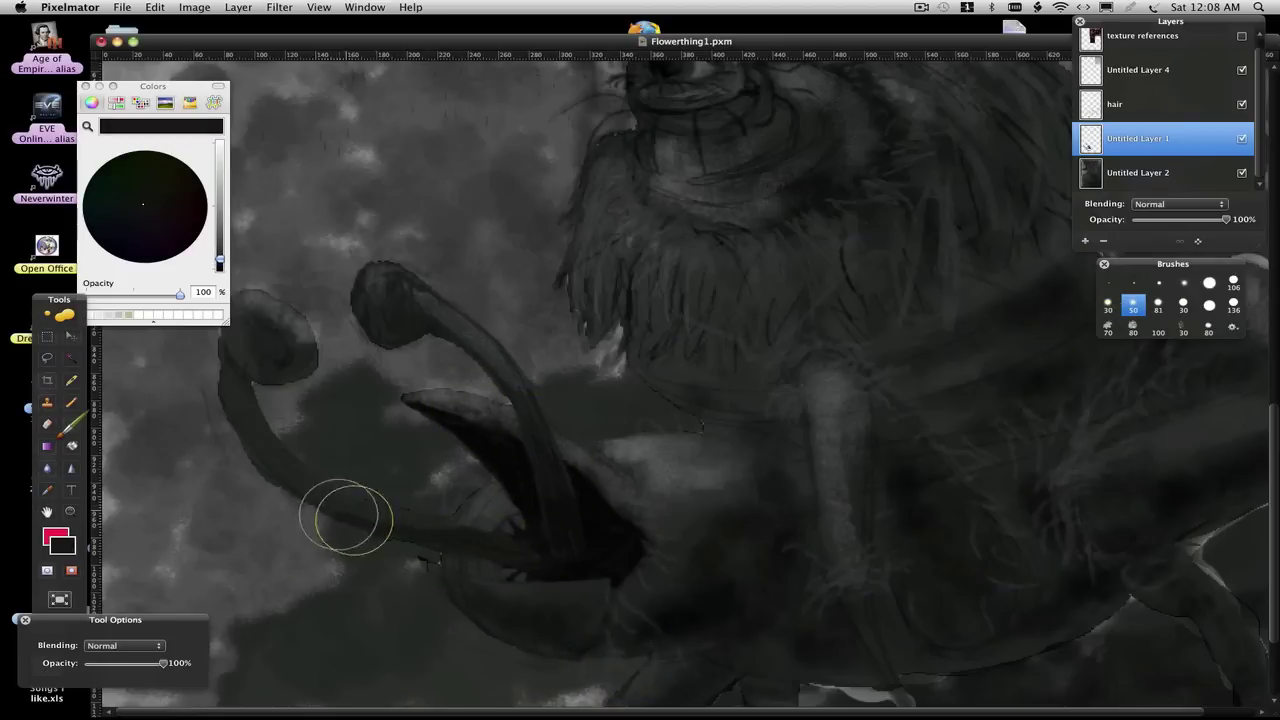
{"action": "key", "text": "r"}
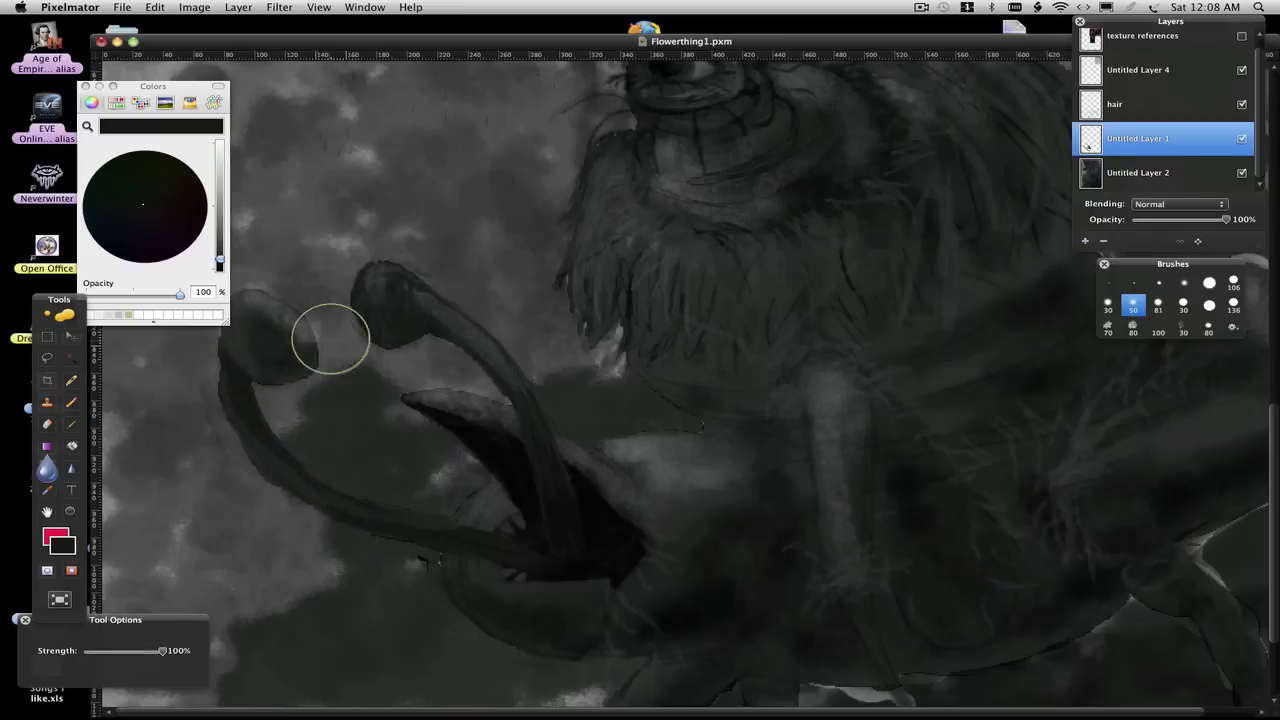
{"action": "key", "text": "b"}
{"action": "left_click_drag", "start_coordinate": [277, 310], "coordinate": [266, 300]}
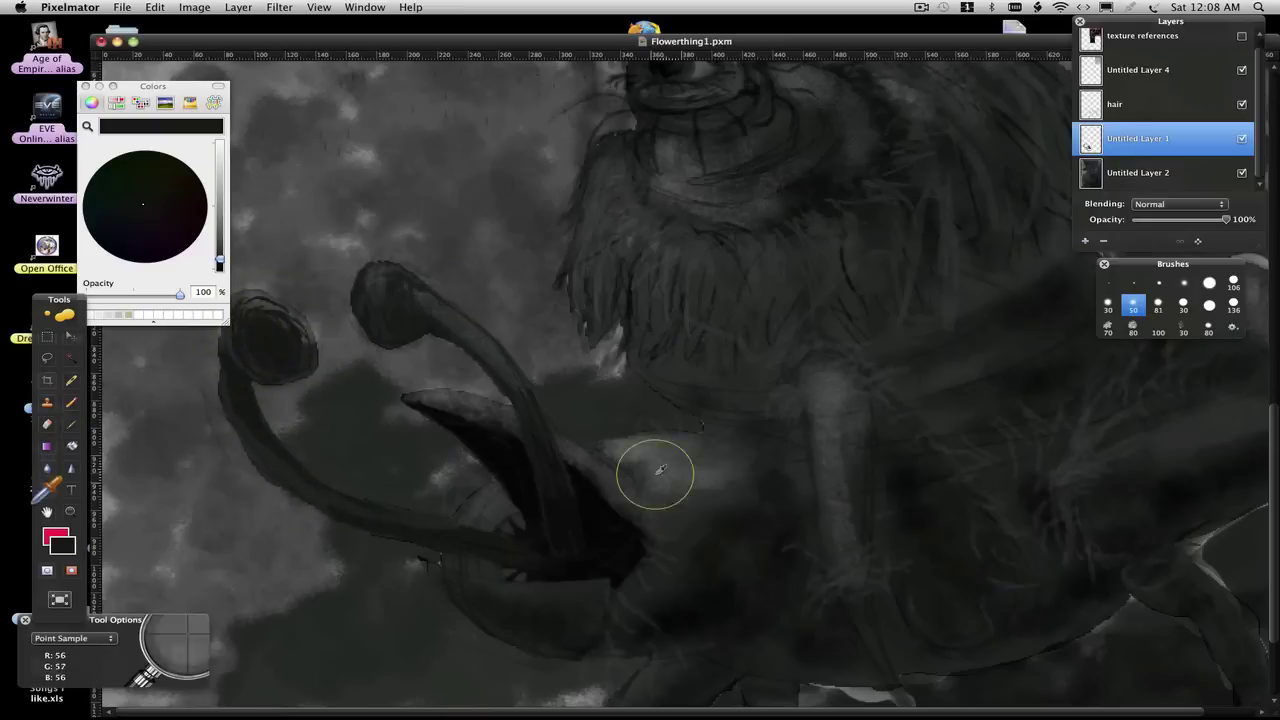
{"action": "left_click", "coordinate": [651, 466], "text": "alt"}
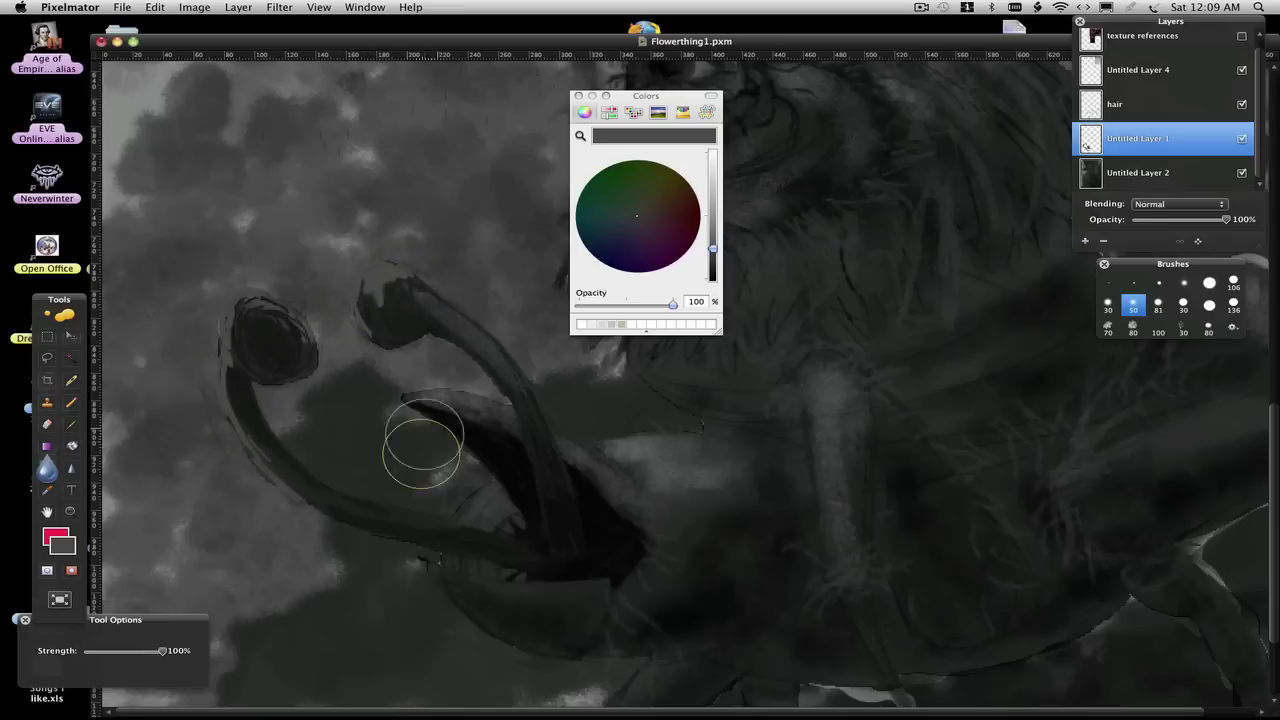
{"action": "key", "text": "s"}
{"action": "key", "text": "e"}
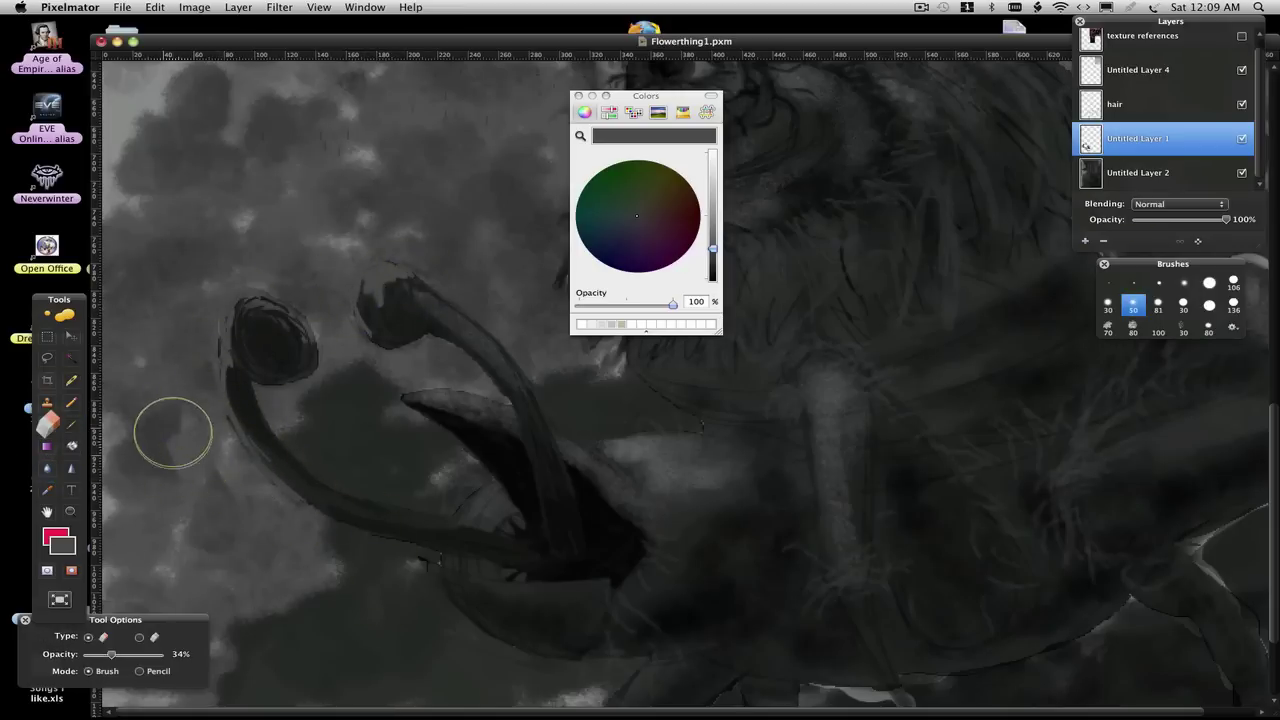
{"action": "left_click", "coordinate": [194, 7]}
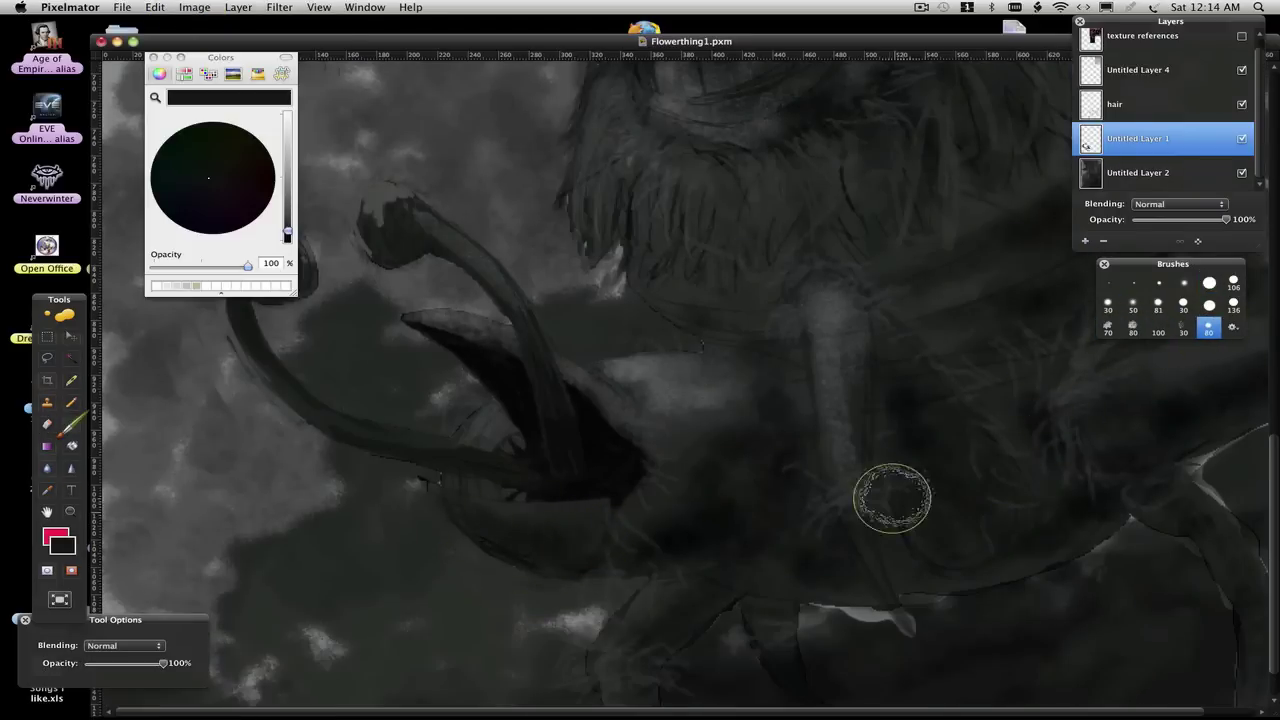
Load a 52 px brush preset and set its Hardness to 94% and Flow to 10%.
{"action": "double_click", "coordinate": [1153, 328]}
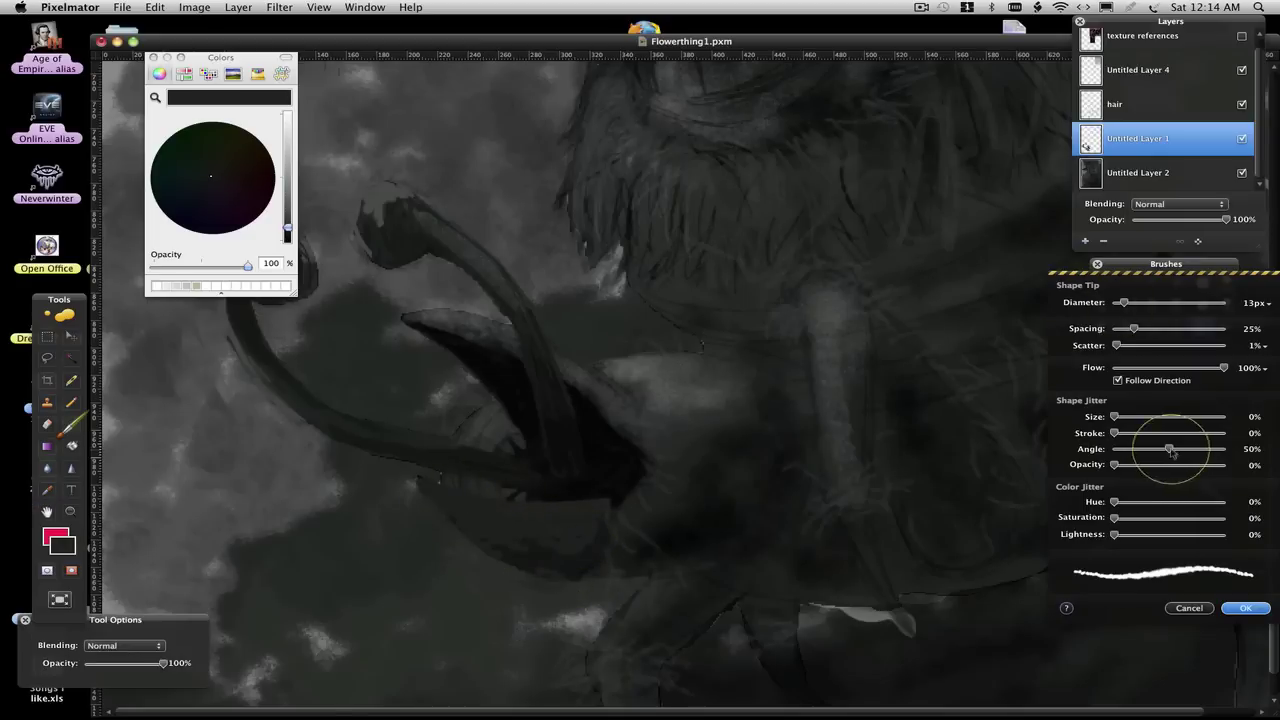
{"action": "left_click", "coordinate": [483, 512], "text": "alt"}
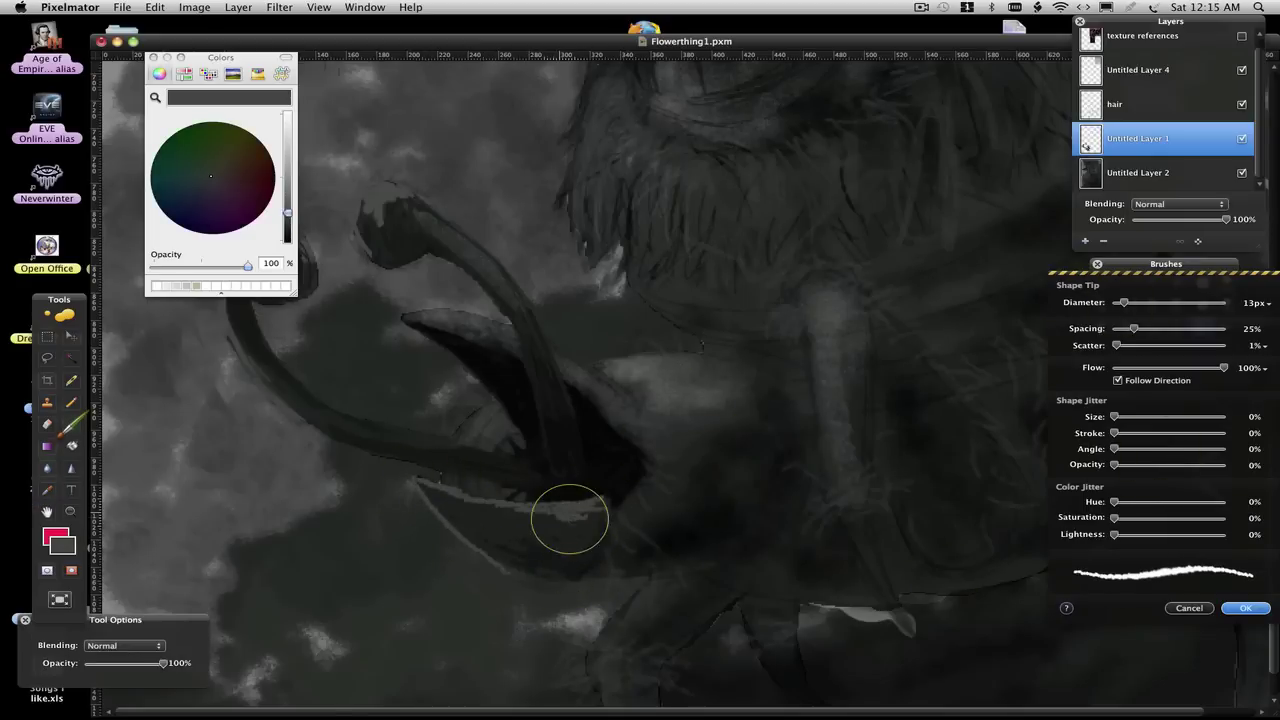
{"action": "key", "text": "r"}
{"action": "key", "text": "super+0"}
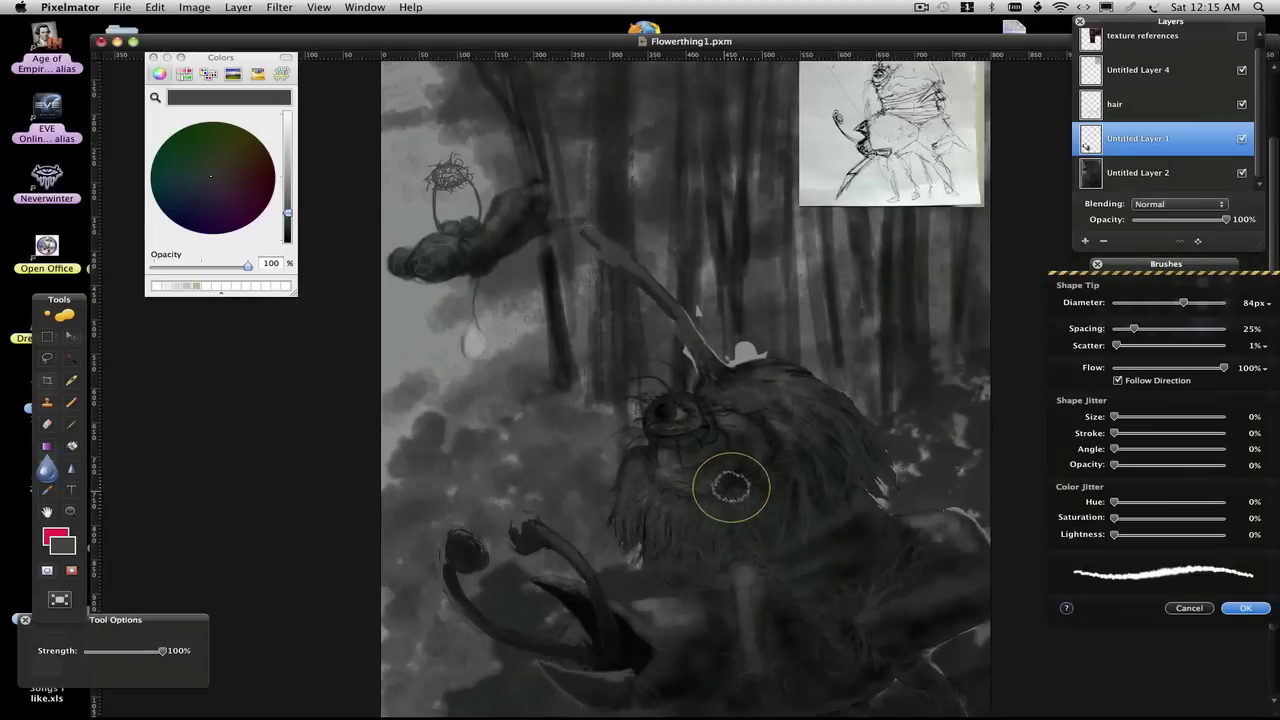
{"action": "scroll", "coordinate": [731, 487], "scroll_direction": "down", "scroll_amount": 3}
{"action": "key", "text": "Return"}
{"action": "double_click", "coordinate": [1128, 306]}
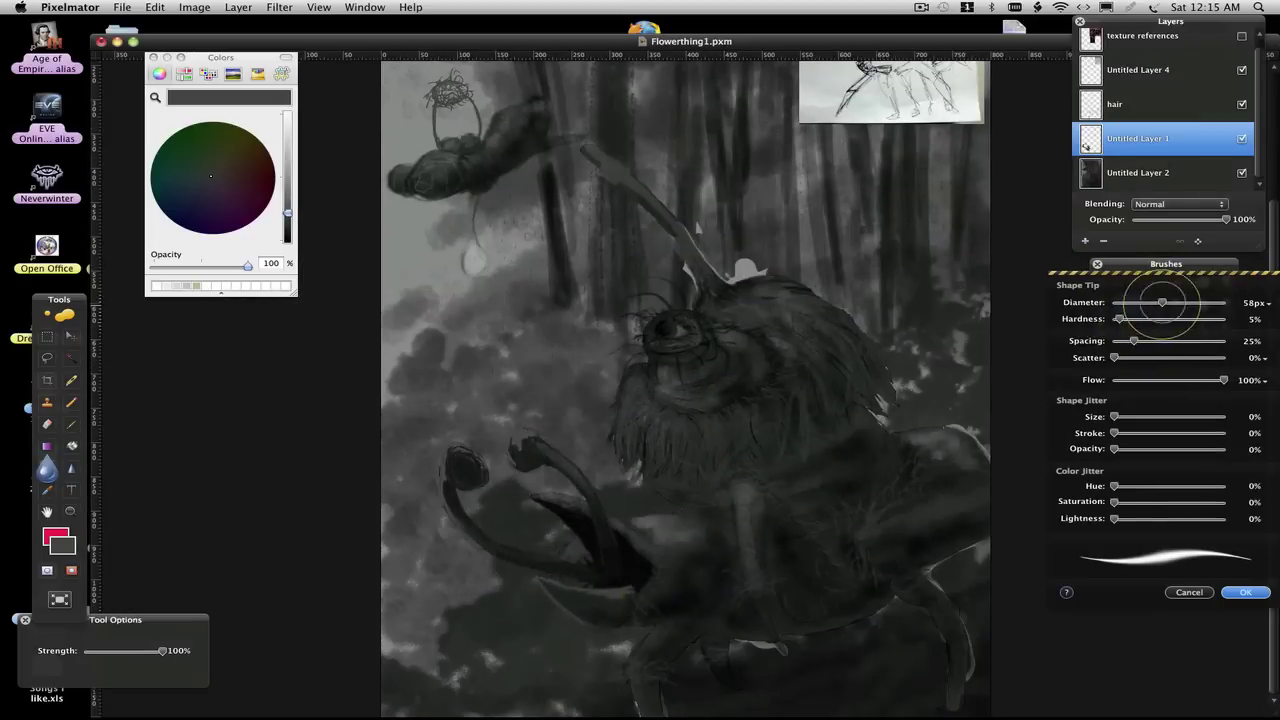
{"action": "key", "text": "b"}
{"action": "left_click_drag", "start_coordinate": [1120, 319], "coordinate": [1218, 319]}
{"action": "left_click_drag", "start_coordinate": [1223, 380], "coordinate": [1125, 380]}
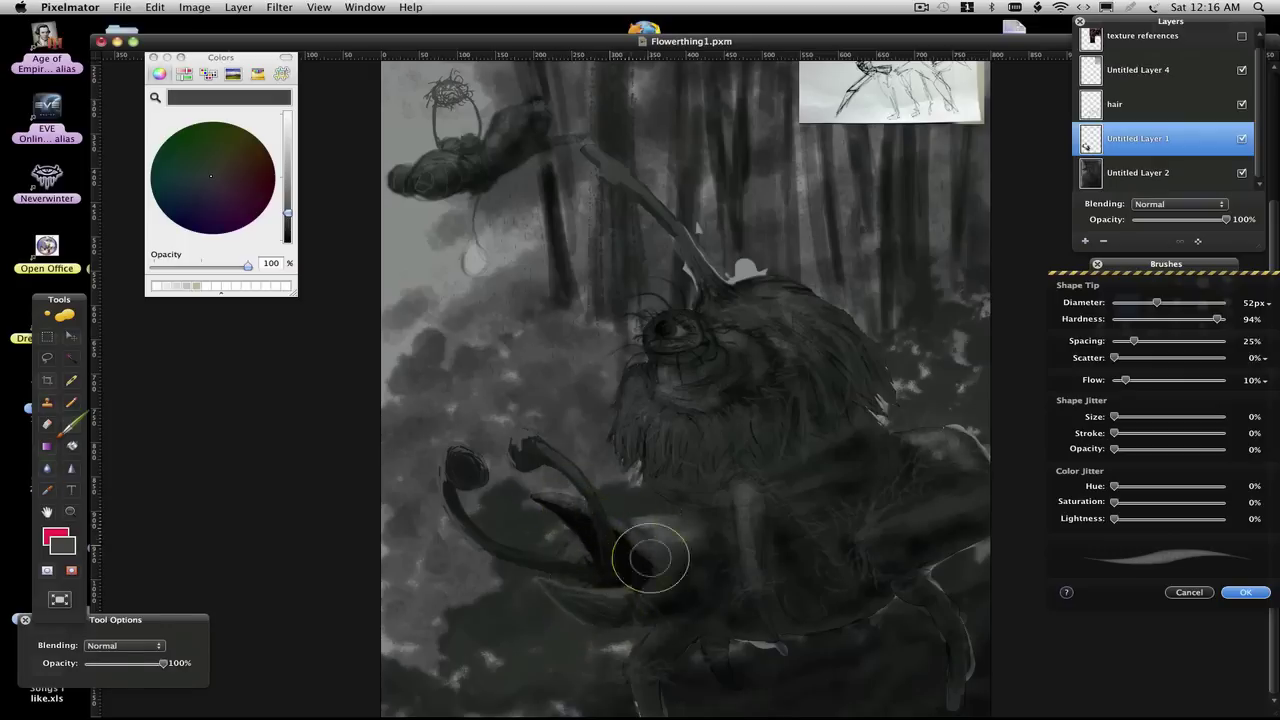
Sample dark and light tones in the mouth to shade the teeth and lower jaw.
{"action": "left_click", "coordinate": [814, 530], "text": "alt"}
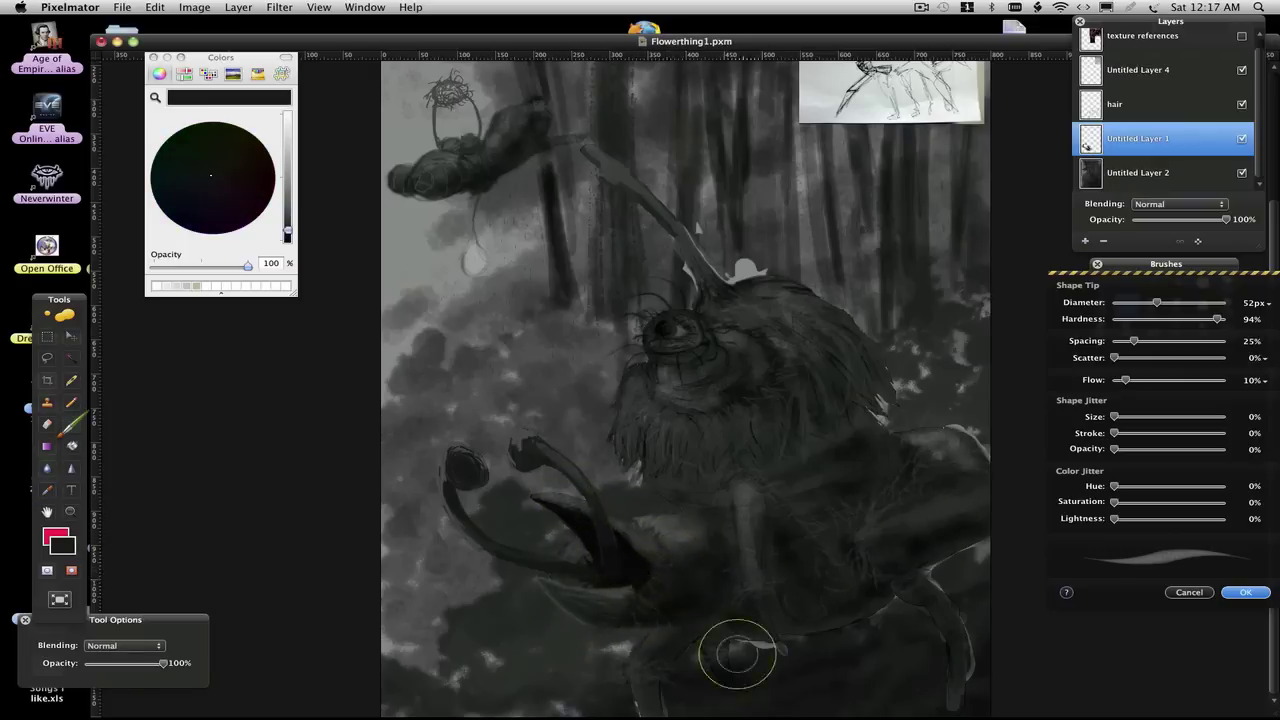
{"action": "scroll", "coordinate": [648, 590], "scroll_direction": "up", "scroll_amount": 3}
{"action": "scroll", "coordinate": [666, 557], "scroll_direction": "up", "scroll_amount": 2}
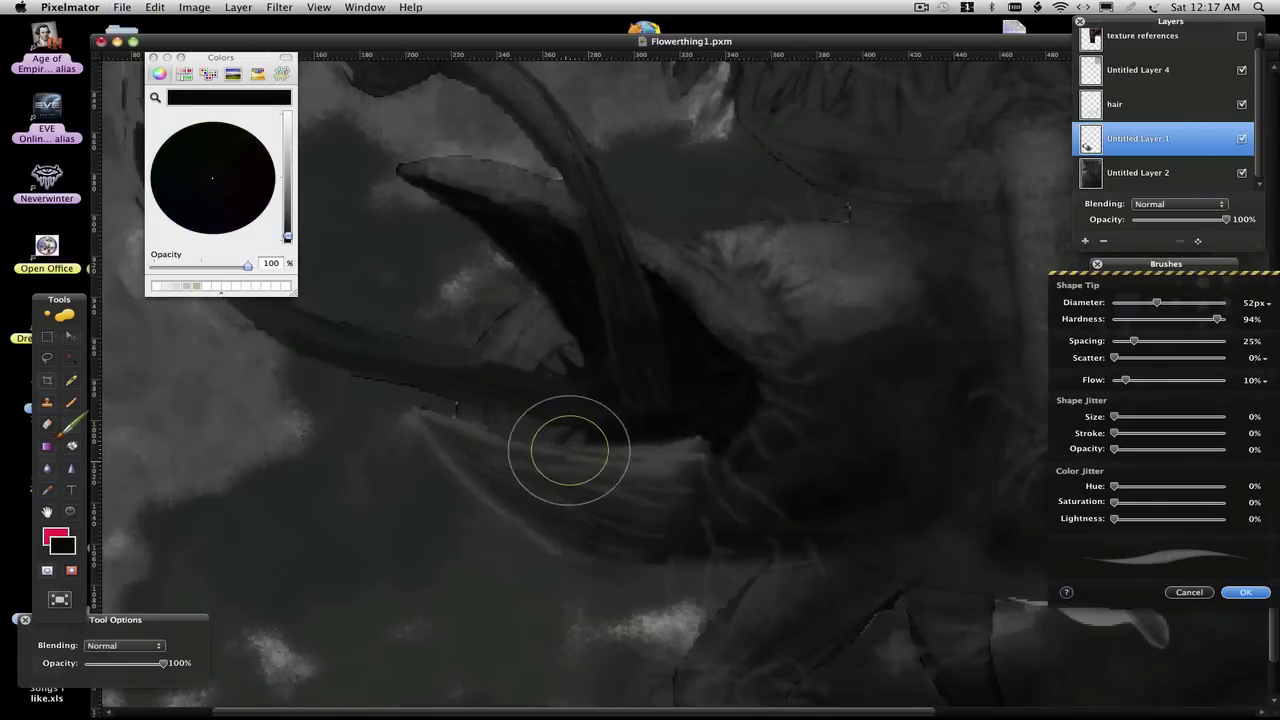
{"action": "left_click", "coordinate": [694, 409], "text": "alt"}
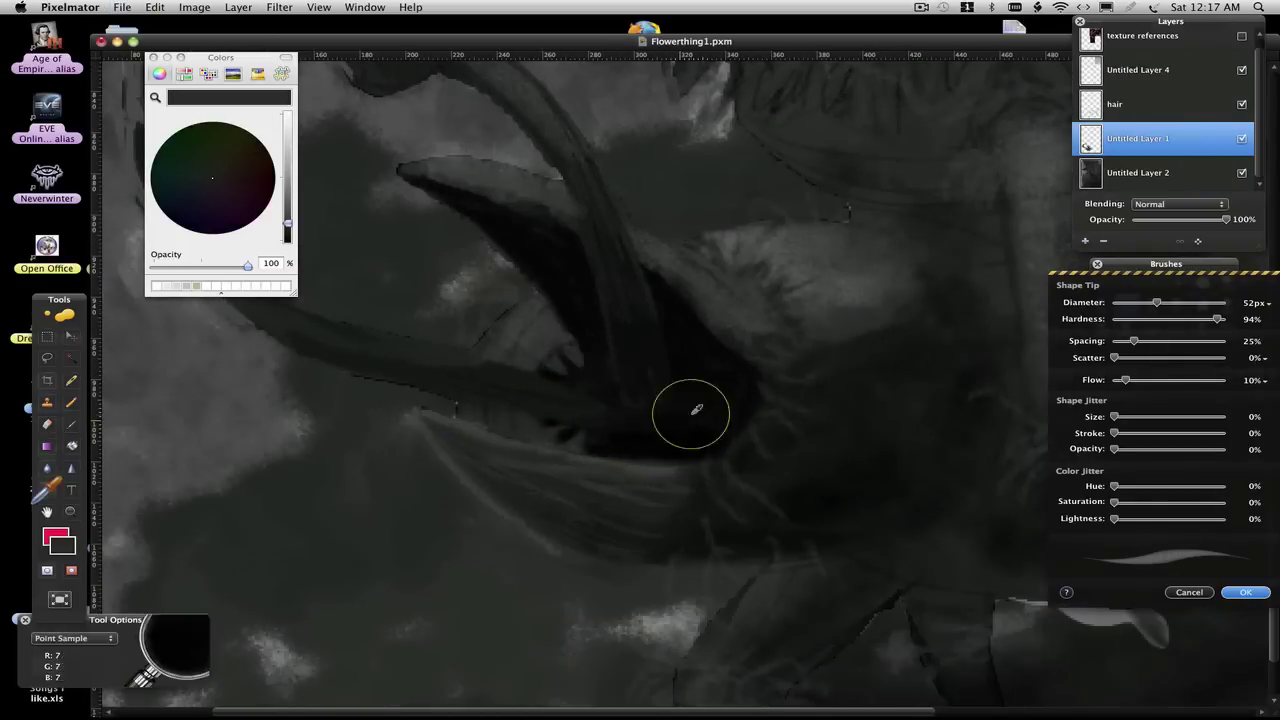
{"action": "left_click", "coordinate": [594, 414], "text": "alt"}
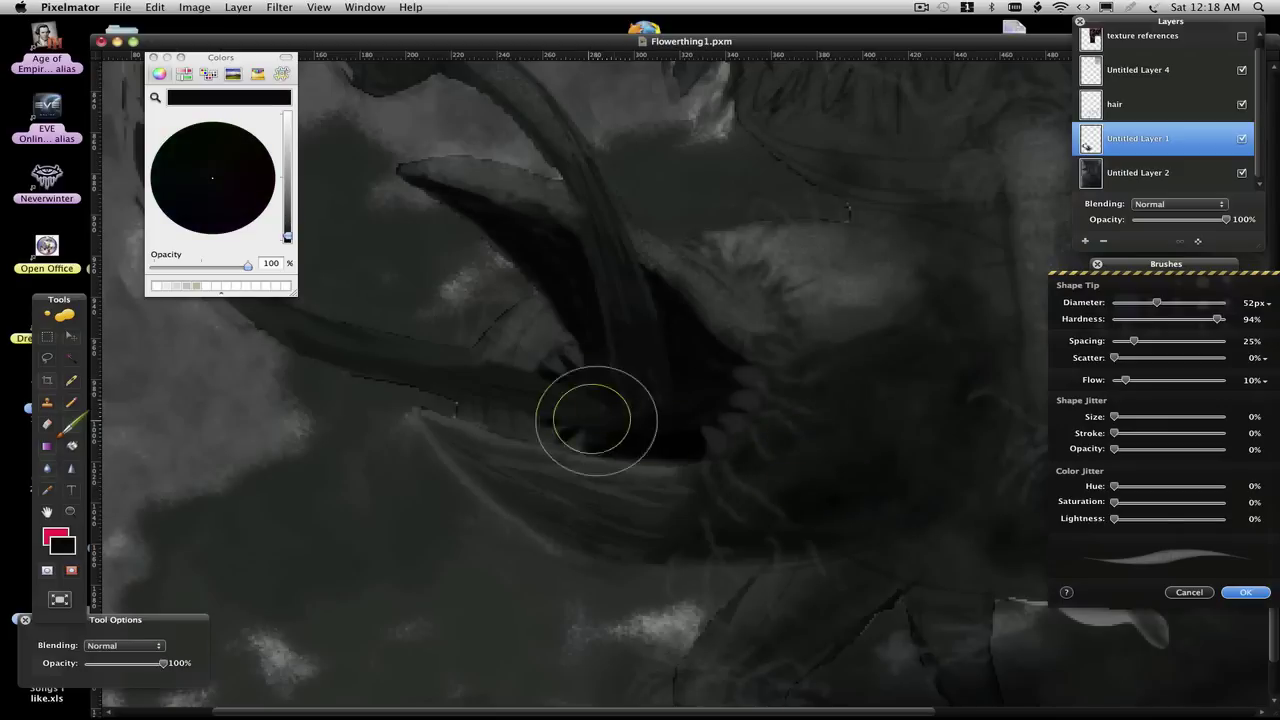
{"action": "left_click", "coordinate": [532, 338], "text": "alt"}
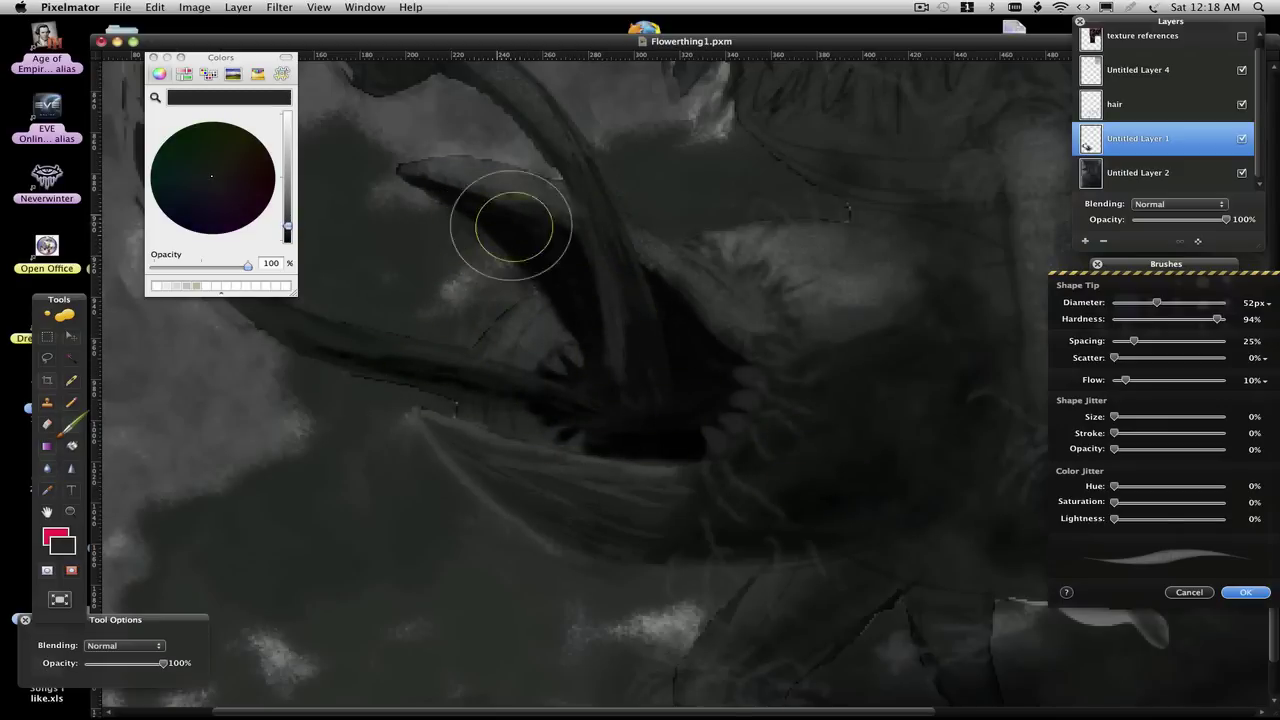
{"action": "key", "text": "ctrl+z"}
{"action": "key", "text": "ctrl+0"}
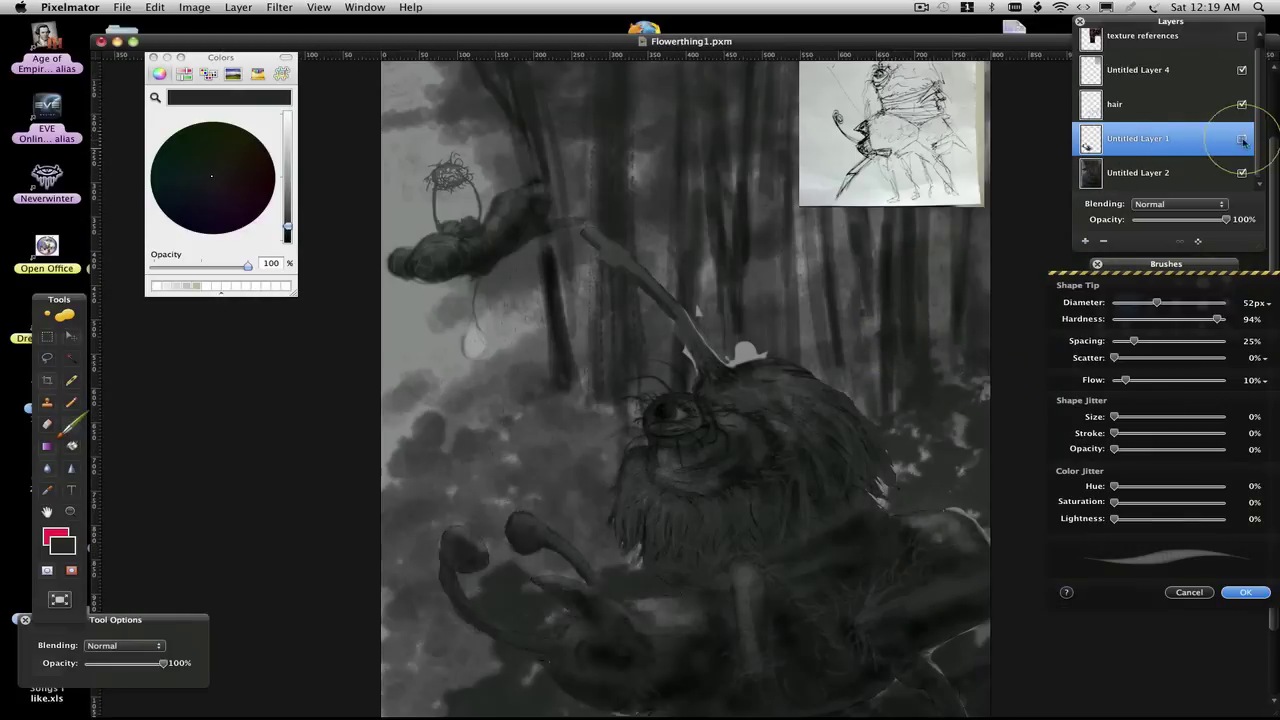
Merge the base layers, add new layers, and set Untitled Layer 2 to Screen at 86% opacity.
{"action": "key", "text": "ctrl+e"}
{"action": "scroll", "coordinate": [847, 450], "scroll_direction": "down", "scroll_amount": 3}
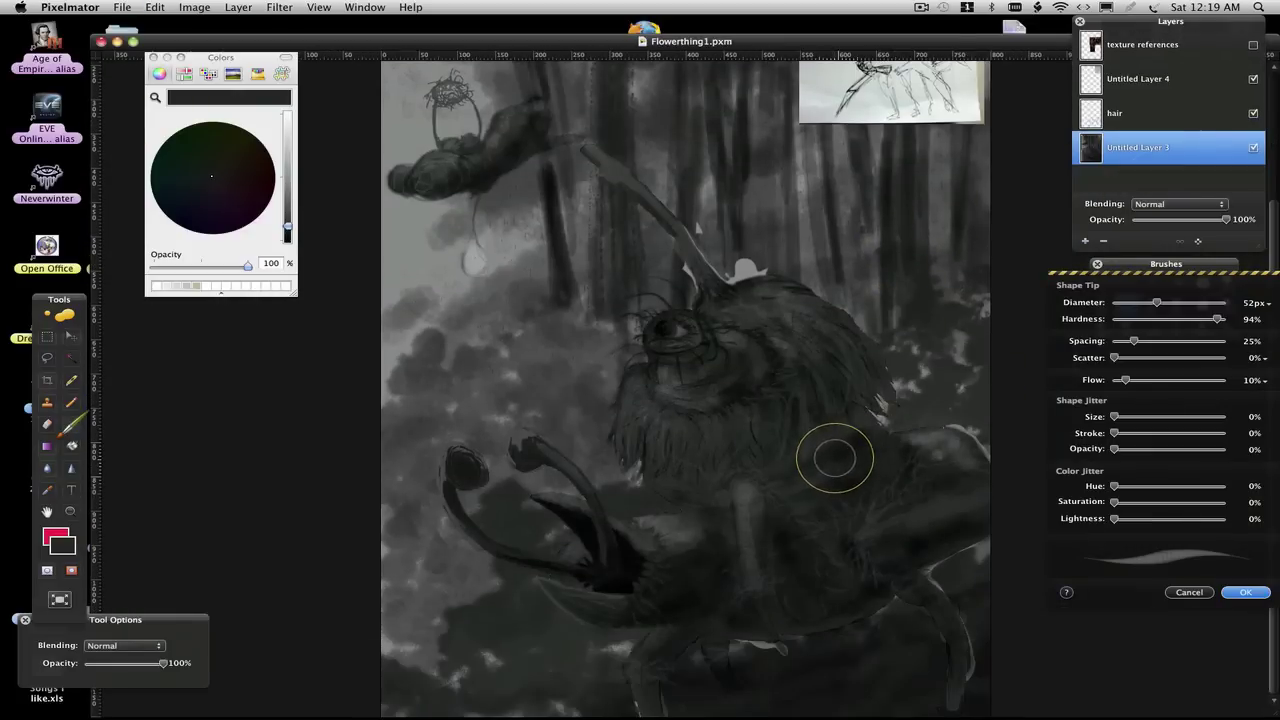
{"action": "scroll", "coordinate": [835, 458], "scroll_direction": "up", "scroll_amount": 5}
{"action": "scroll", "coordinate": [709, 508], "scroll_direction": "down", "scroll_amount": 3}
{"action": "key", "text": "ctrl+shift+n"}
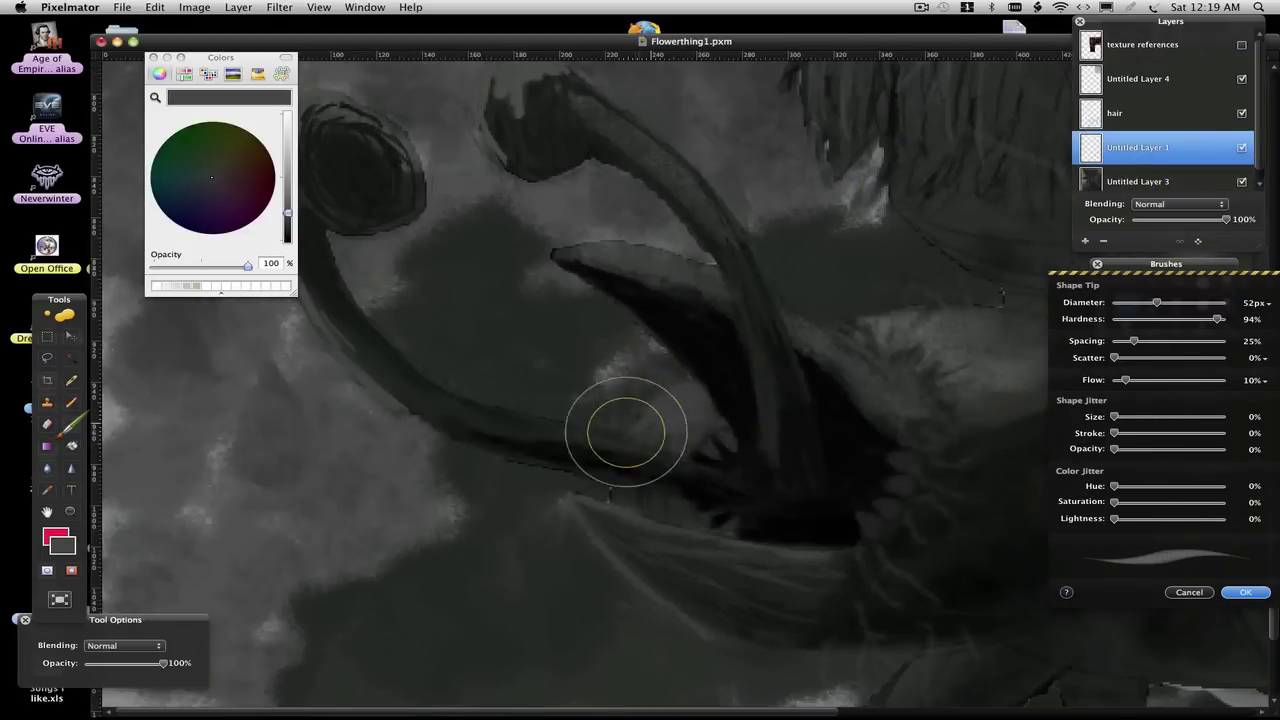
{"action": "left_click", "coordinate": [1085, 240]}
{"action": "left_click", "coordinate": [1178, 204]}
{"action": "left_click", "coordinate": [1160, 240]}
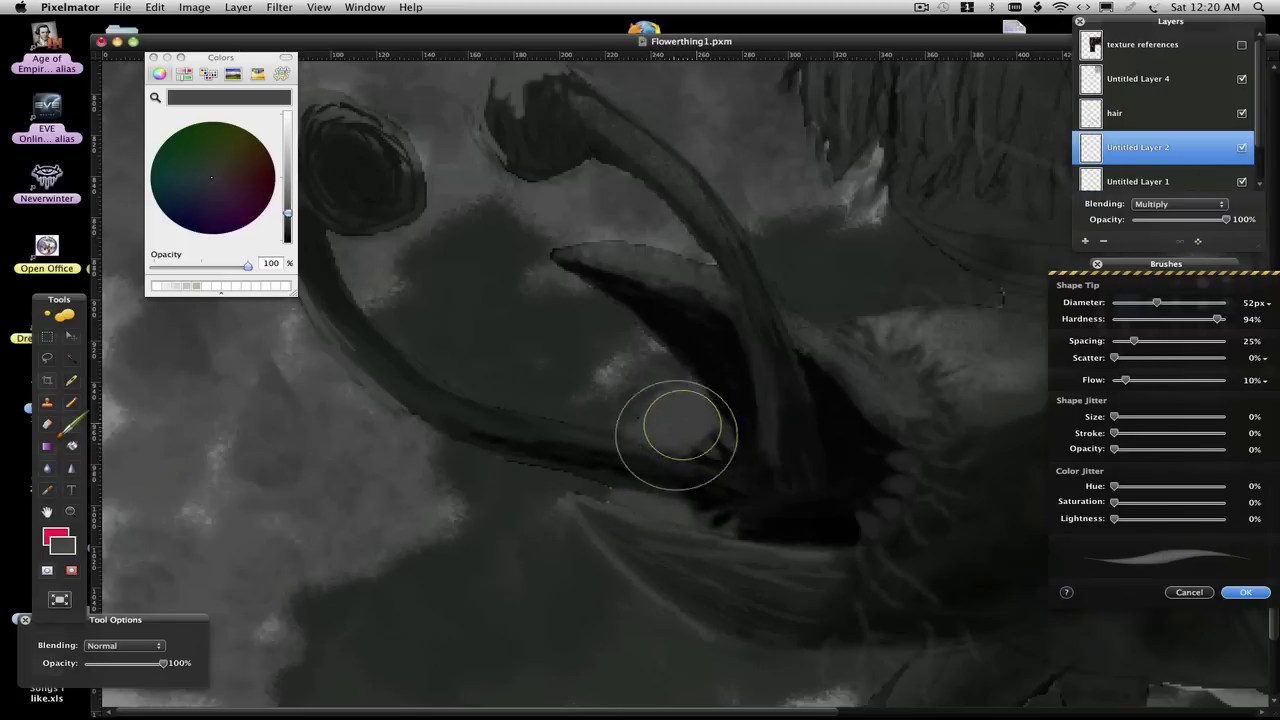
{"action": "key", "text": "e"}
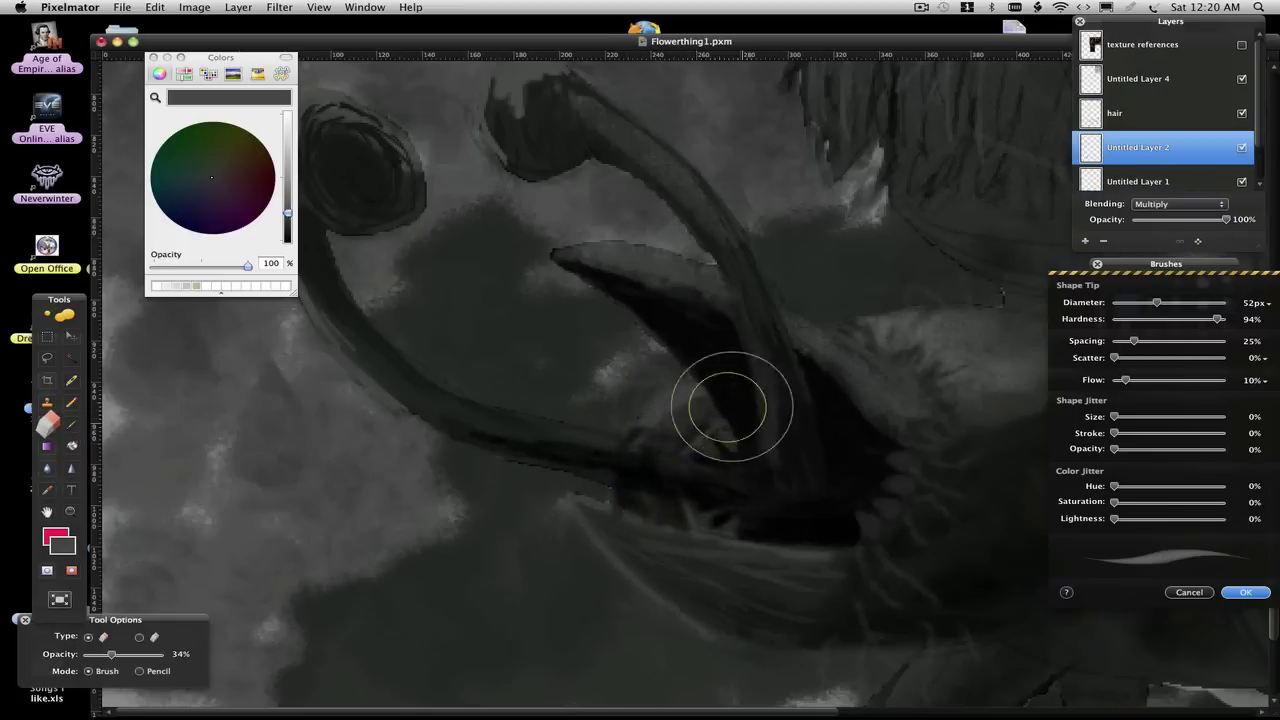
{"action": "key", "text": "b"}
{"action": "left_click_drag", "start_coordinate": [1226, 219], "coordinate": [1214, 220]}
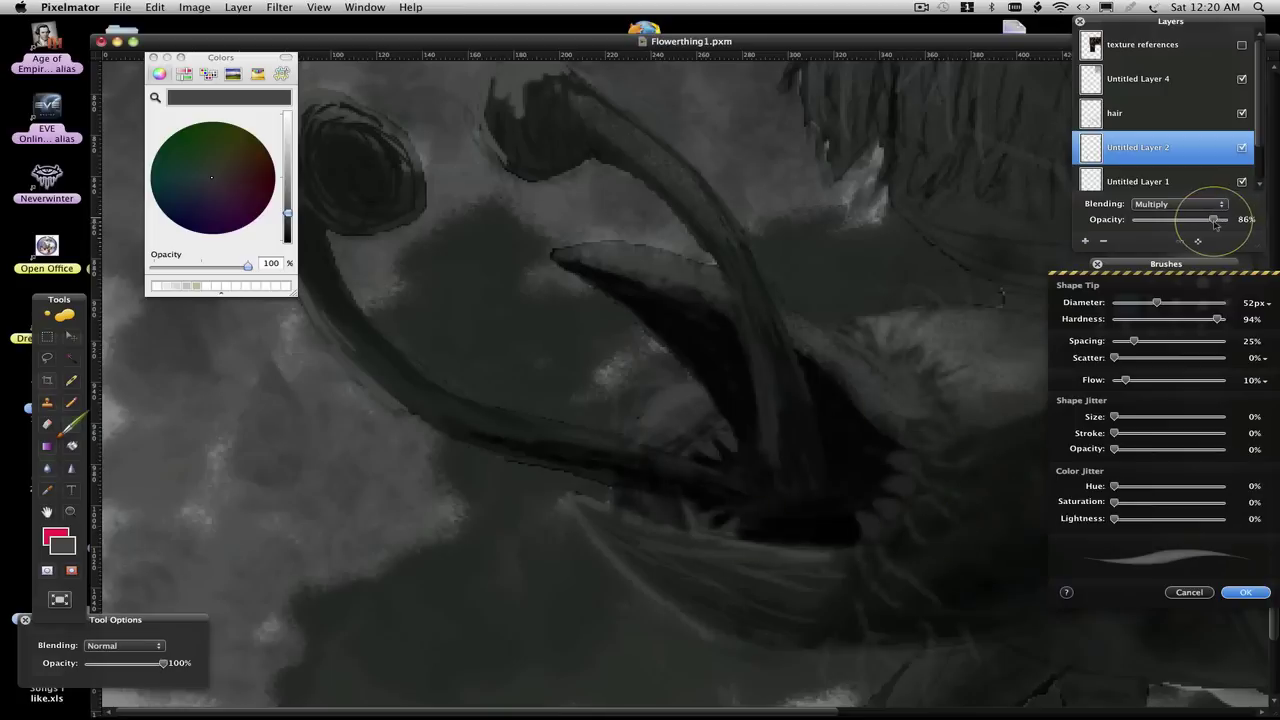
Merge Untitled Layers 1 and 3, then alternate brush, blur and eraser on the teeth.
{"action": "key", "text": "super+e"}
{"action": "key", "text": "super+z"}
{"action": "left_click", "coordinate": [1151, 134]}
{"action": "left_click", "coordinate": [1155, 174], "text": "shift"}
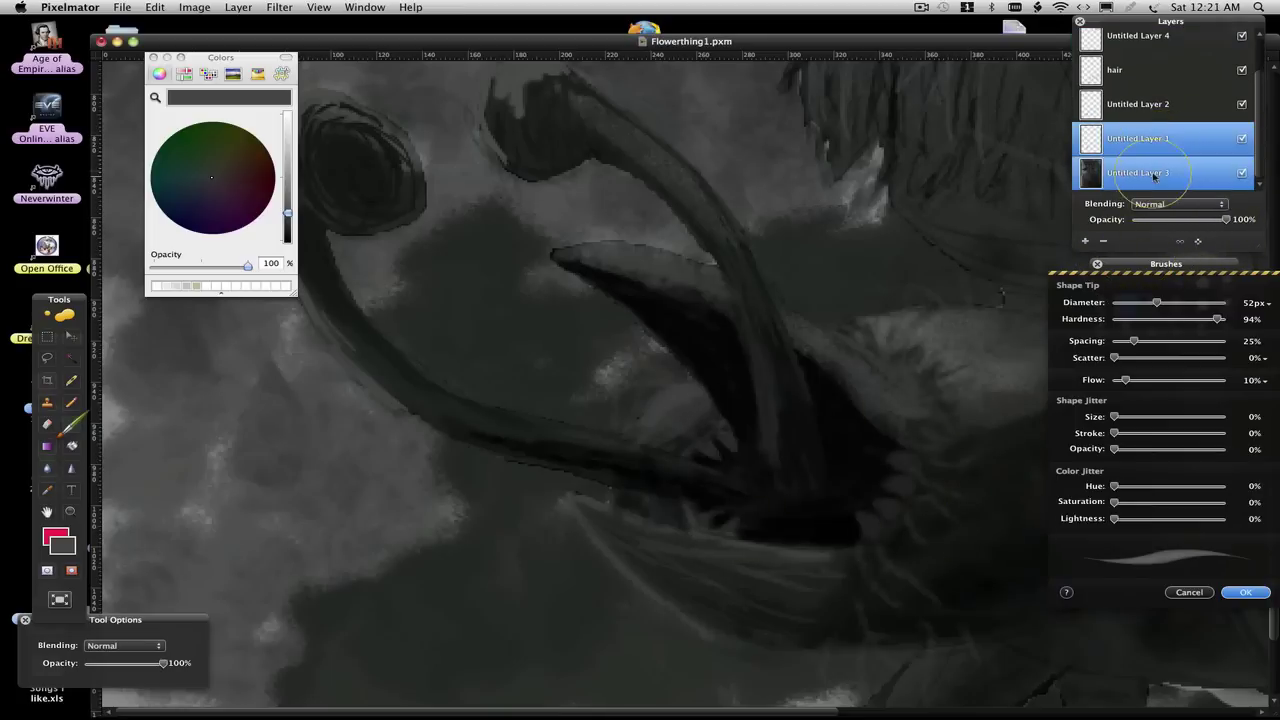
{"action": "key", "text": "super+e"}
{"action": "key", "text": "r"}
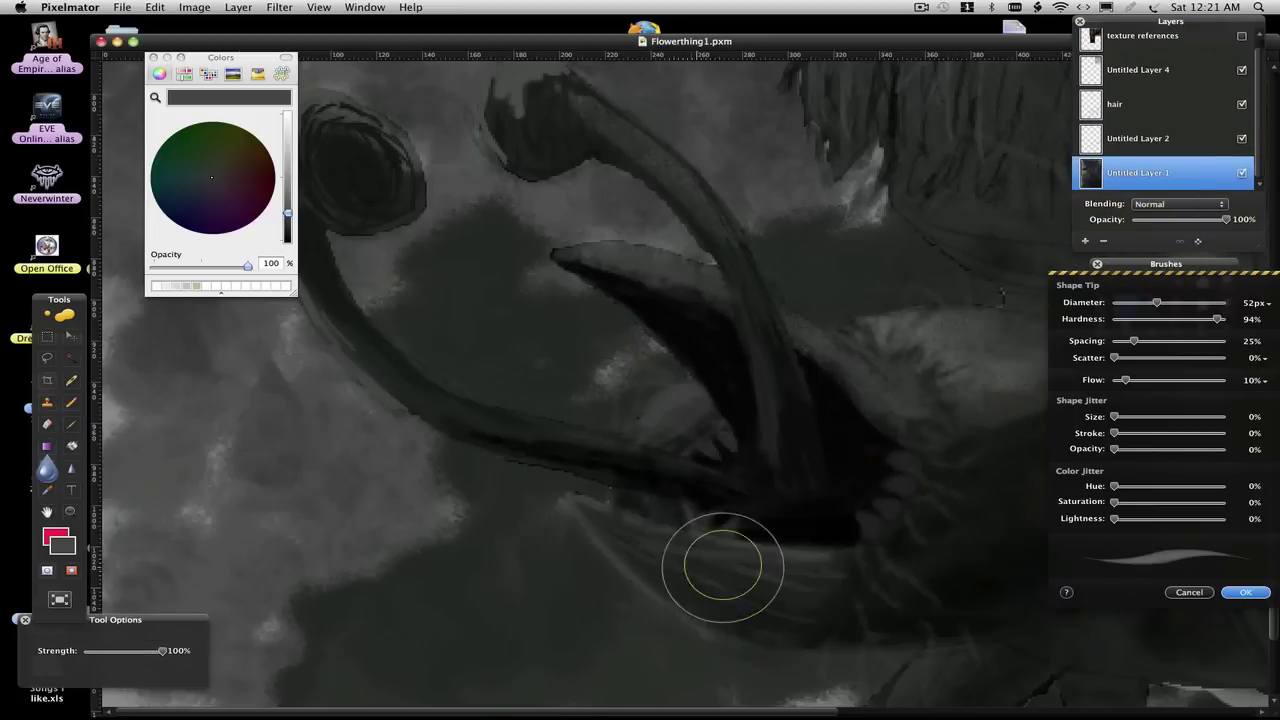
{"action": "key", "text": "super+0"}
{"action": "key", "text": "b"}
{"action": "key", "text": "alt+bracketright"}
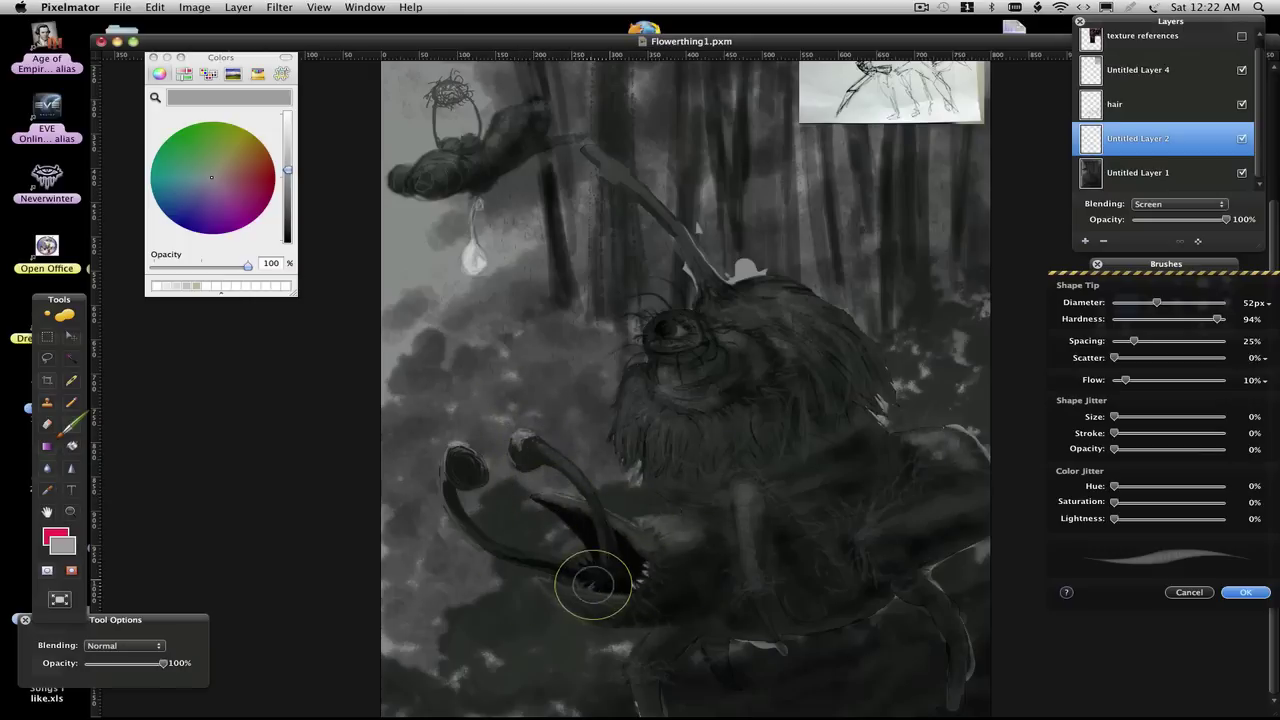
{"action": "key", "text": "e"}
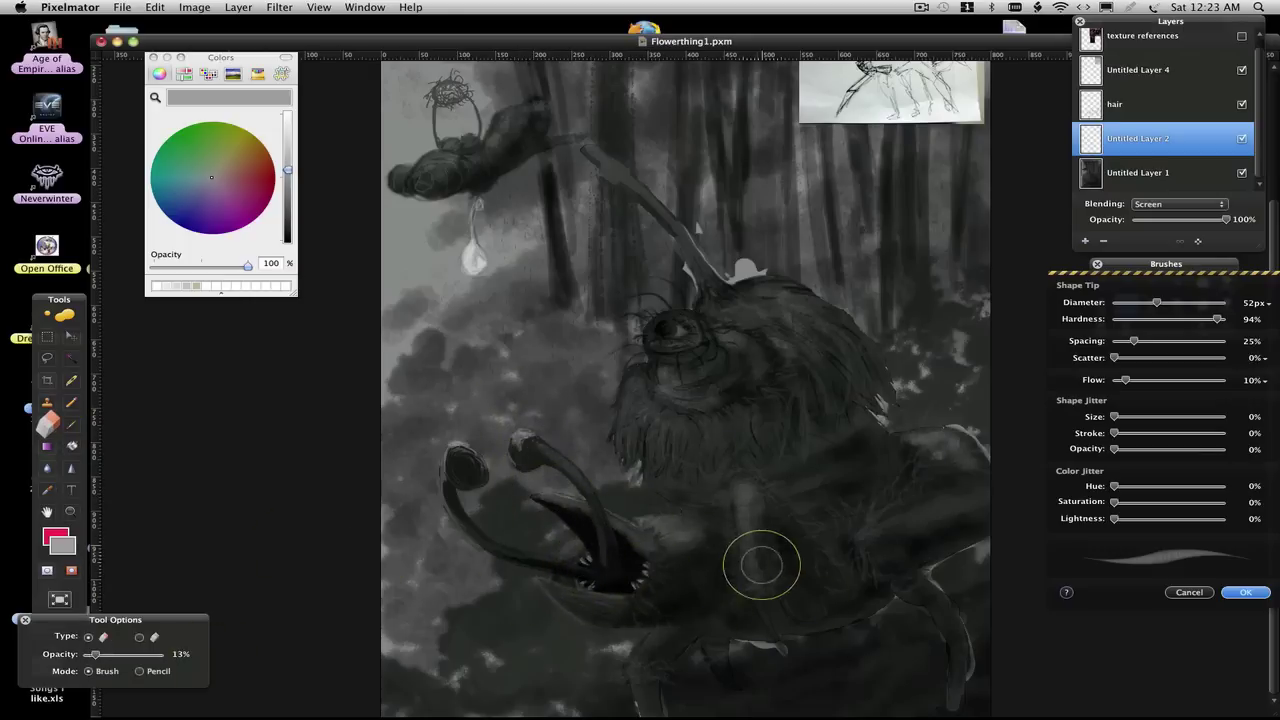
{"action": "key", "text": "b"}
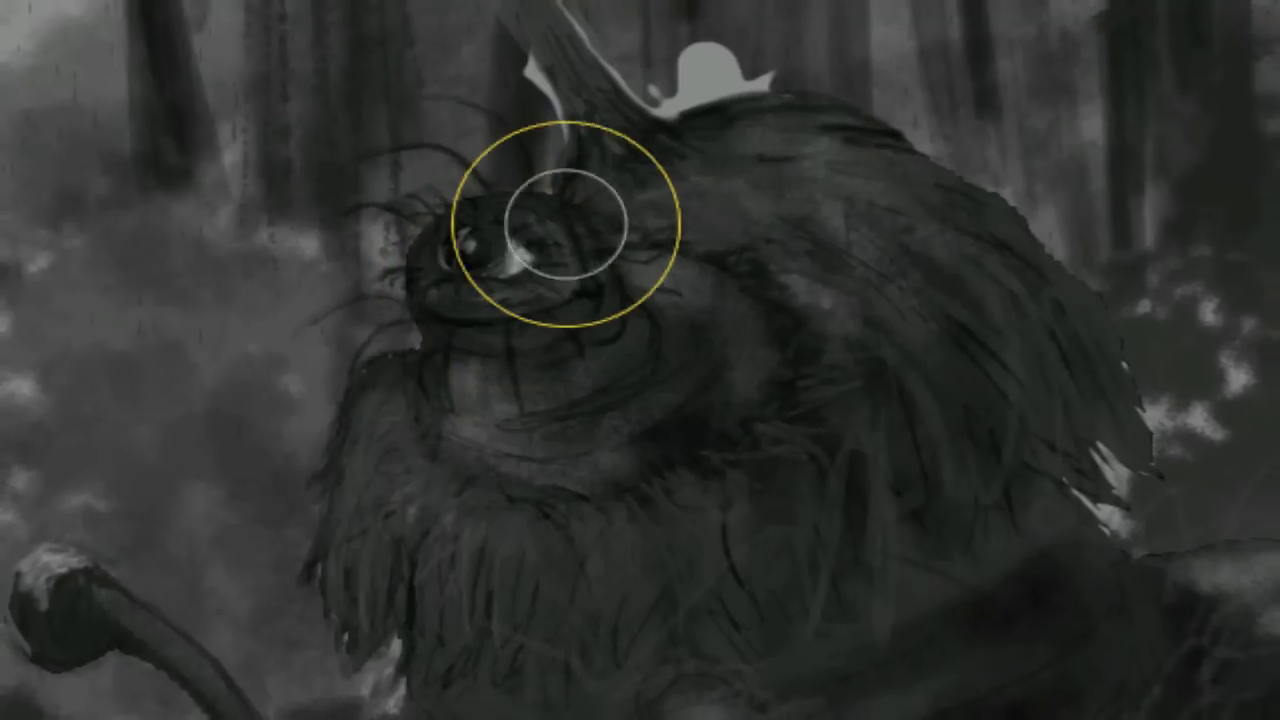
Brighten the eye's highlight and repaint its white lower rim.
{"action": "mouse_move", "coordinate": [566, 223]}
{"action": "left_mouse_down"}
{"action": "mouse_move", "coordinate": [443, 312]}
{"action": "mouse_move", "coordinate": [543, 266]}
{"action": "left_mouse_up"}
{"action": "mouse_move", "coordinate": [526, 380]}
{"action": "left_mouse_down"}
{"action": "mouse_move", "coordinate": [516, 222]}
{"action": "mouse_move", "coordinate": [417, 323]}
{"action": "mouse_move", "coordinate": [617, 309]}
{"action": "mouse_move", "coordinate": [417, 400]}
{"action": "mouse_move", "coordinate": [553, 281]}
{"action": "mouse_move", "coordinate": [523, 280]}
{"action": "mouse_move", "coordinate": [543, 357]}
{"action": "mouse_move", "coordinate": [591, 291]}
{"action": "mouse_move", "coordinate": [519, 75]}
{"action": "left_mouse_up"}
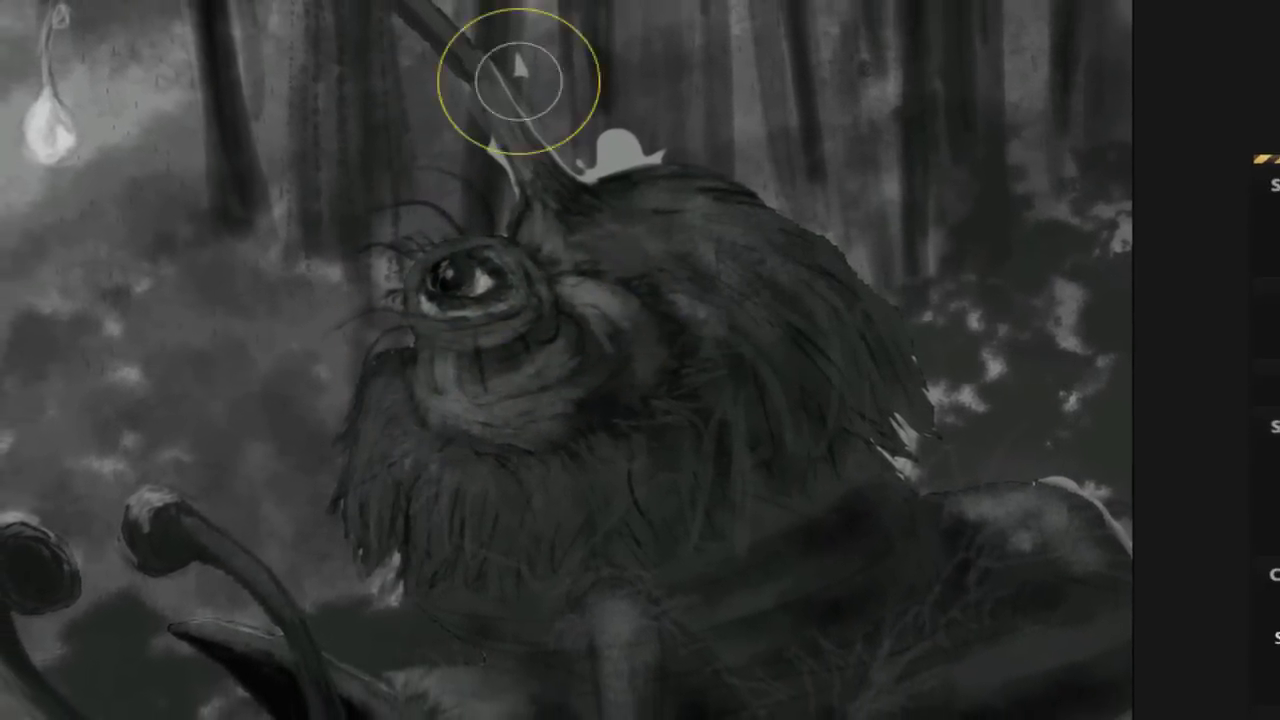
{"action": "mouse_move", "coordinate": [429, 471]}
{"action": "left_mouse_down"}
{"action": "mouse_move", "coordinate": [491, 370]}
{"action": "mouse_move", "coordinate": [594, 249]}
{"action": "mouse_move", "coordinate": [726, 363]}
{"action": "mouse_move", "coordinate": [522, 377]}
{"action": "left_mouse_up"}
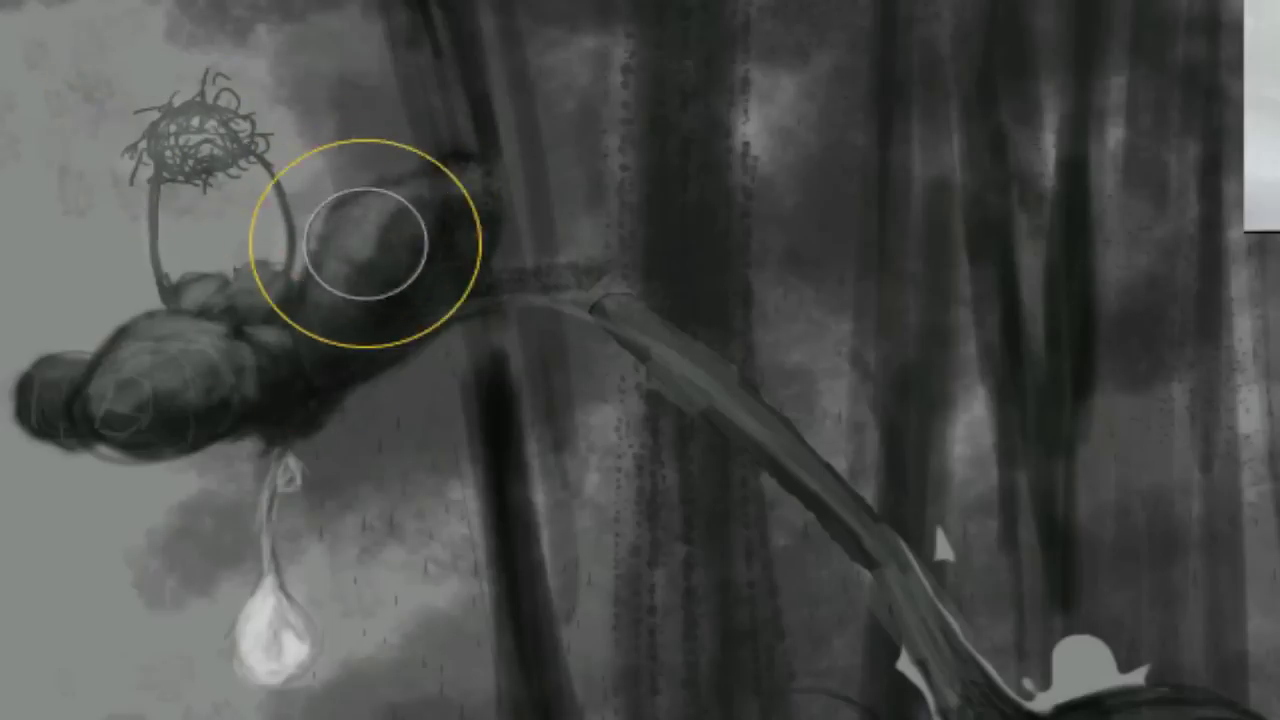
Shade the blob on the branch by the nest and streak light highlights across it.
{"action": "mouse_move", "coordinate": [365, 243]}
{"action": "left_mouse_down"}
{"action": "mouse_move", "coordinate": [423, 186]}
{"action": "mouse_move", "coordinate": [114, 409]}
{"action": "mouse_move", "coordinate": [423, 326]}
{"action": "mouse_move", "coordinate": [492, 490]}
{"action": "left_mouse_up"}
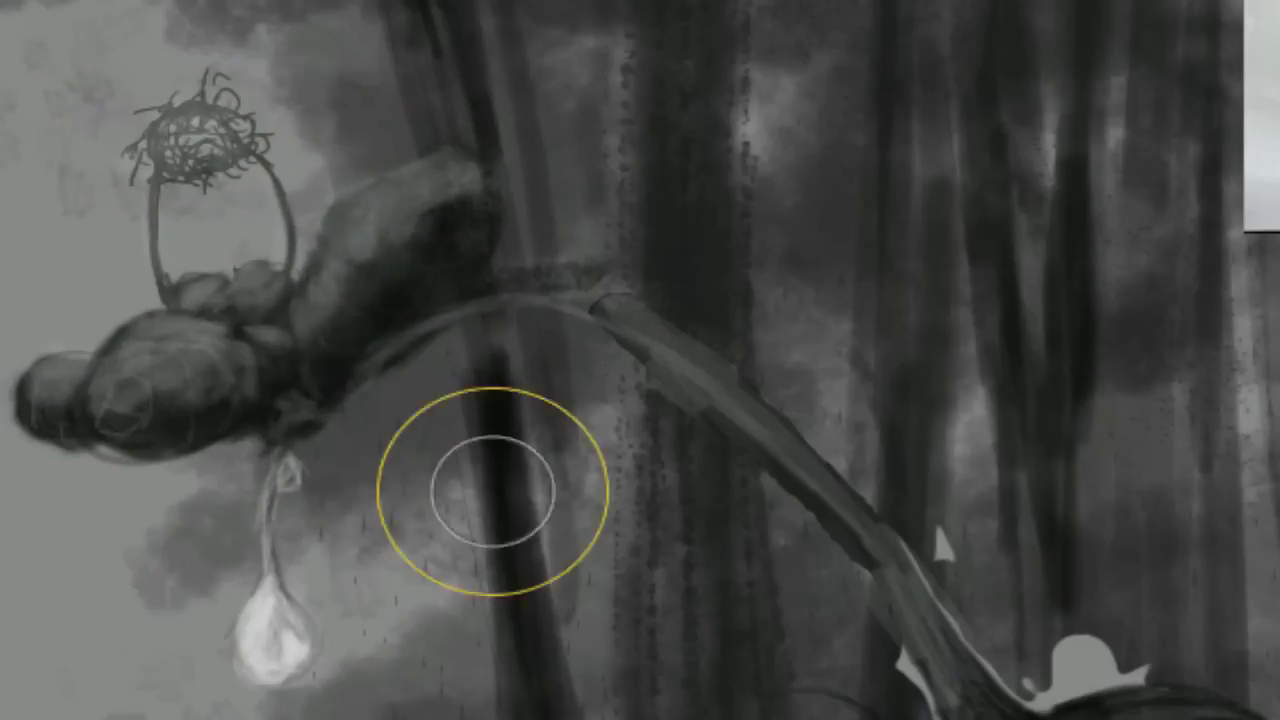
{"action": "left_click_drag", "start_coordinate": [130, 335], "coordinate": [271, 271]}
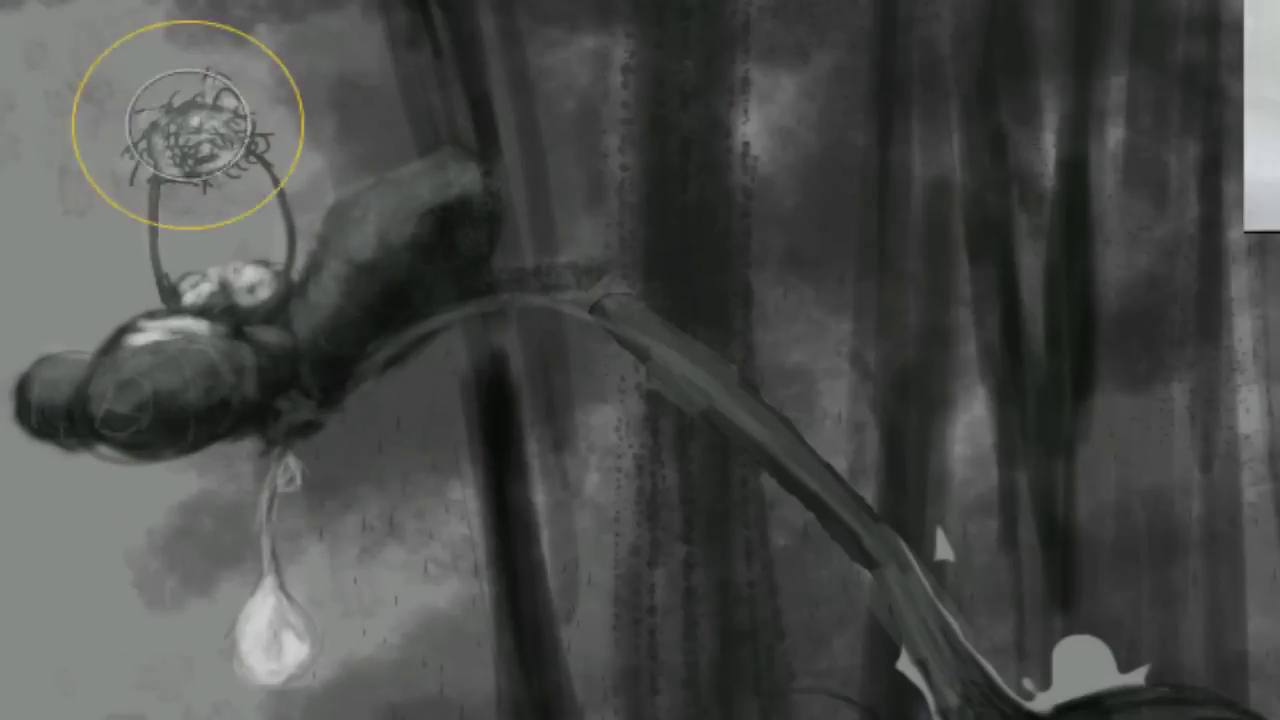
{"action": "mouse_move", "coordinate": [190, 125]}
{"action": "left_mouse_down"}
{"action": "mouse_move", "coordinate": [100, 357]}
{"action": "mouse_move", "coordinate": [114, 394]}
{"action": "mouse_move", "coordinate": [263, 306]}
{"action": "mouse_move", "coordinate": [400, 186]}
{"action": "mouse_move", "coordinate": [243, 371]}
{"action": "mouse_move", "coordinate": [110, 365]}
{"action": "left_mouse_up"}
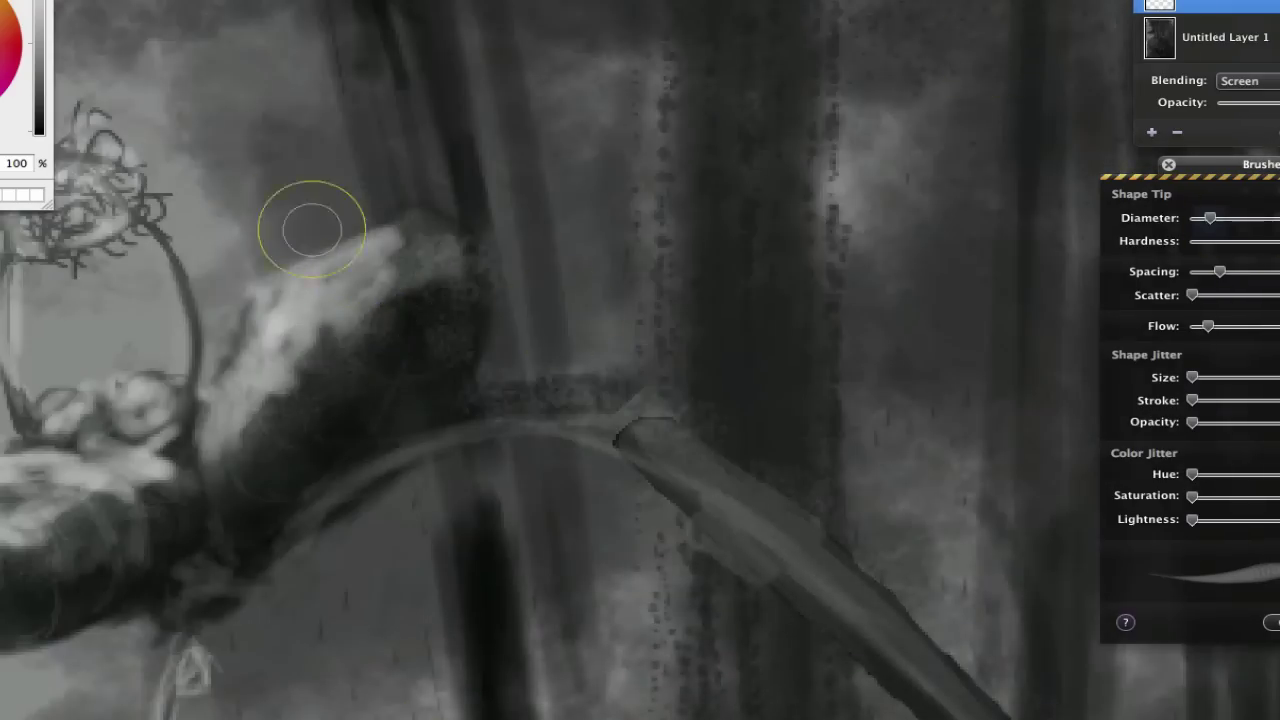
{"action": "left_click_drag", "start_coordinate": [311, 230], "coordinate": [209, 349]}
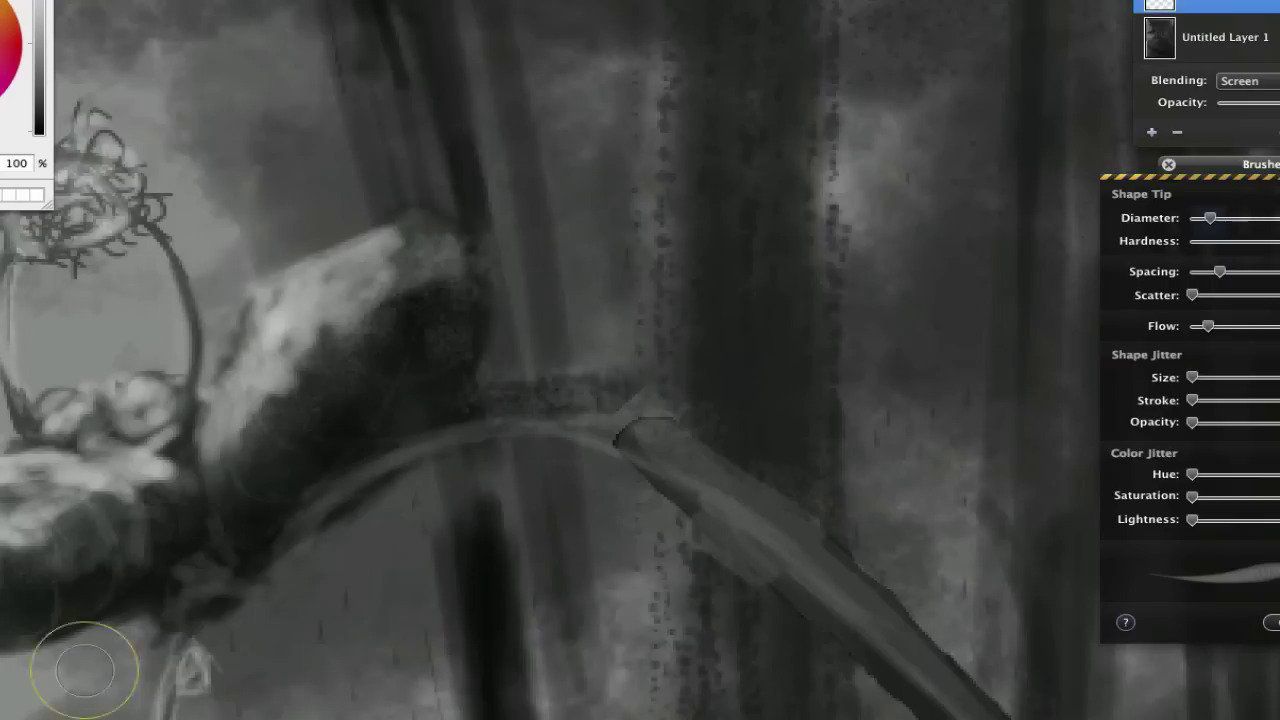
Paint a pale vertical streak under the chest and light accents on the lower legs, removing a stray back stroke.
{"action": "key", "text": "super+0"}
{"action": "left_click_drag", "start_coordinate": [863, 466], "coordinate": [836, 481]}
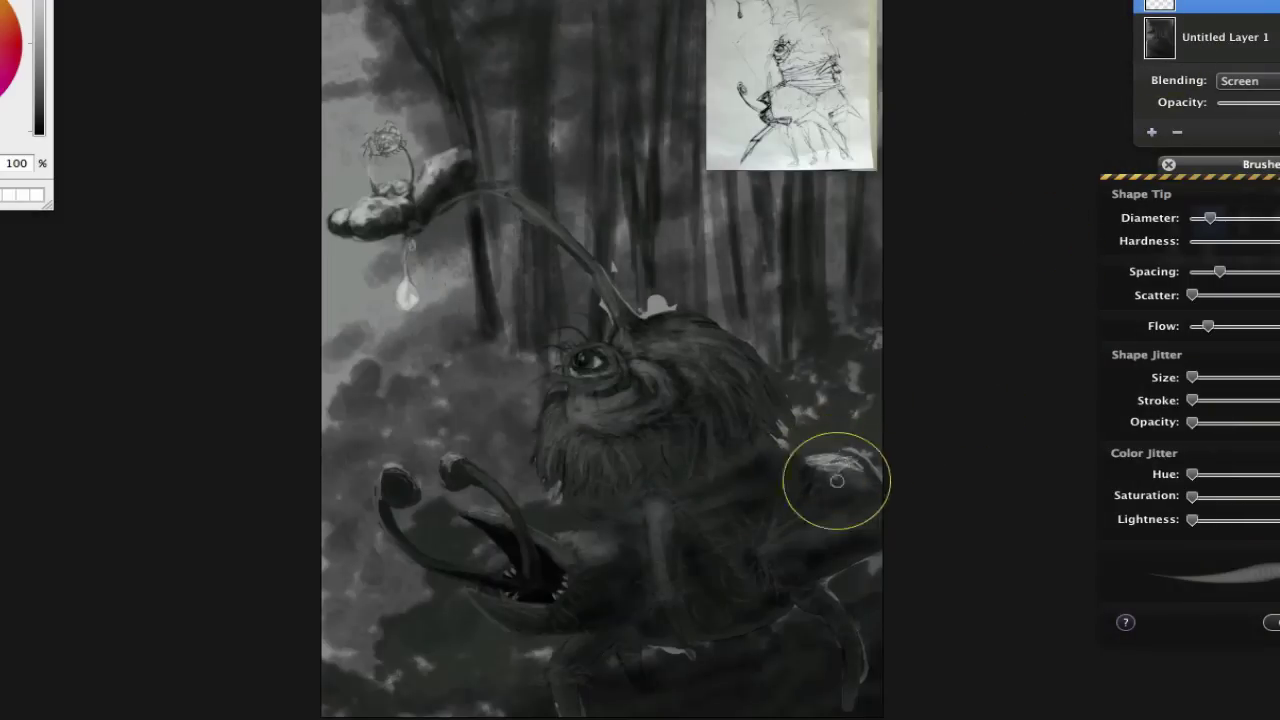
{"action": "key", "text": "super+z"}
{"action": "key", "text": "bracketright"}
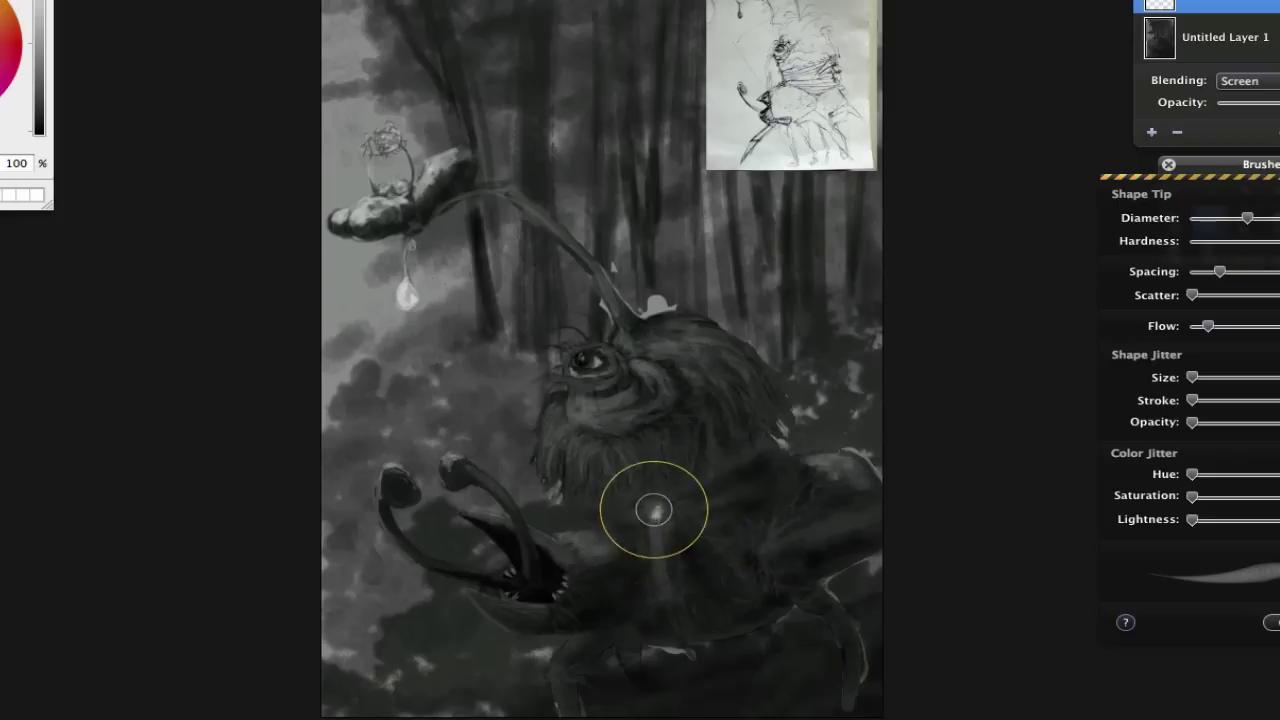
{"action": "left_click_drag", "start_coordinate": [652, 508], "coordinate": [657, 588]}
{"action": "left_click_drag", "start_coordinate": [572, 640], "coordinate": [557, 686]}
{"action": "left_click_drag", "start_coordinate": [622, 650], "coordinate": [632, 680]}
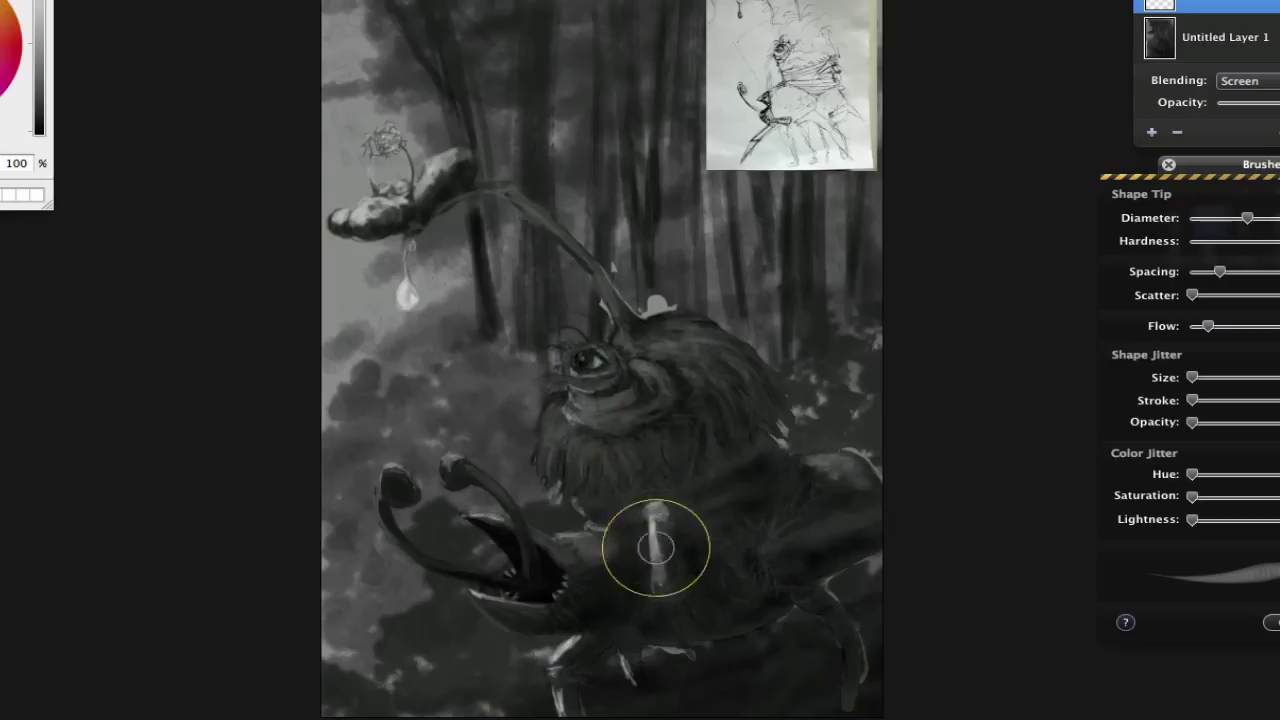
{"action": "left_click_drag", "start_coordinate": [651, 520], "coordinate": [663, 594]}
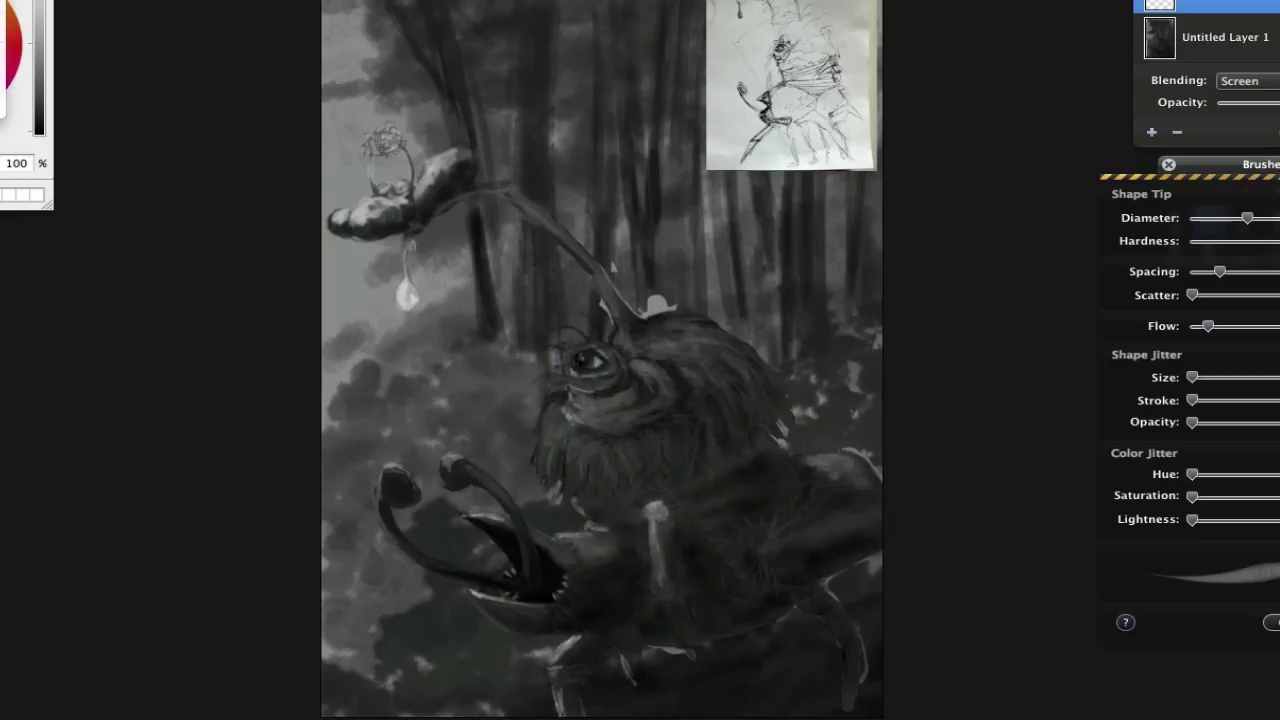
Add a new empty layer and zoom in close on the creature's eye.
{"action": "key", "text": "super+plus"}
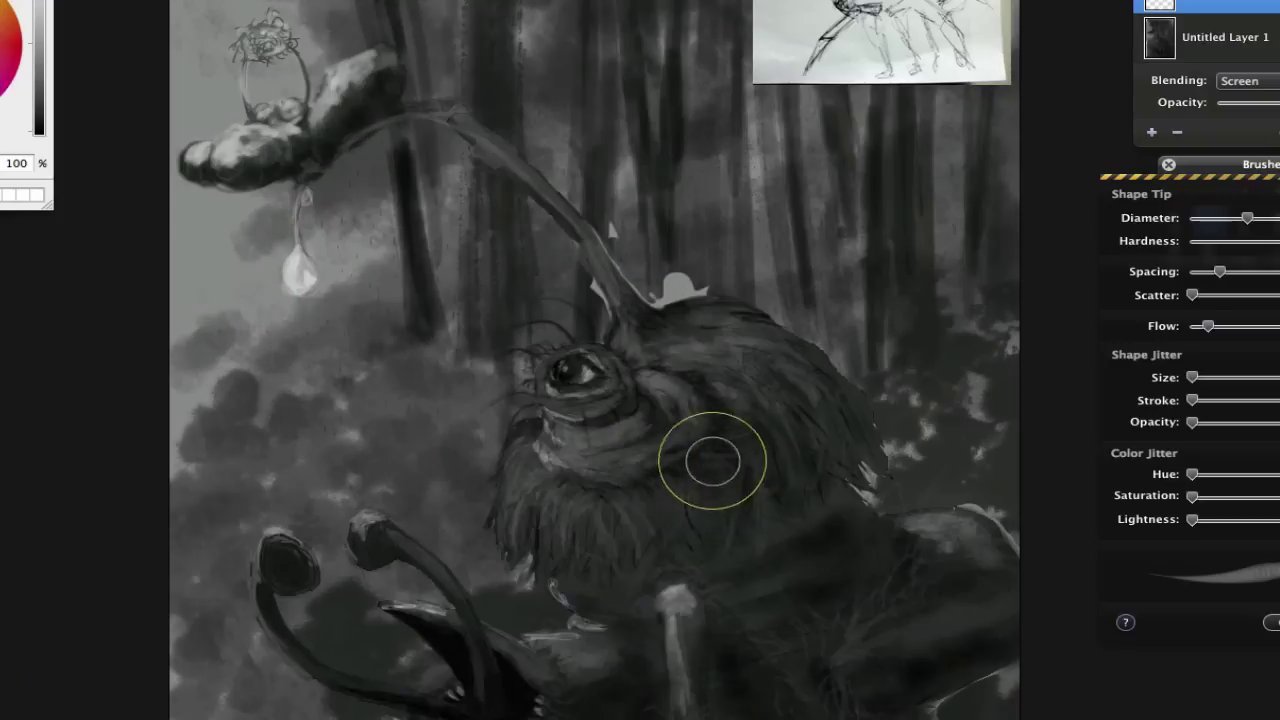
{"action": "key", "text": "super+shift+n"}
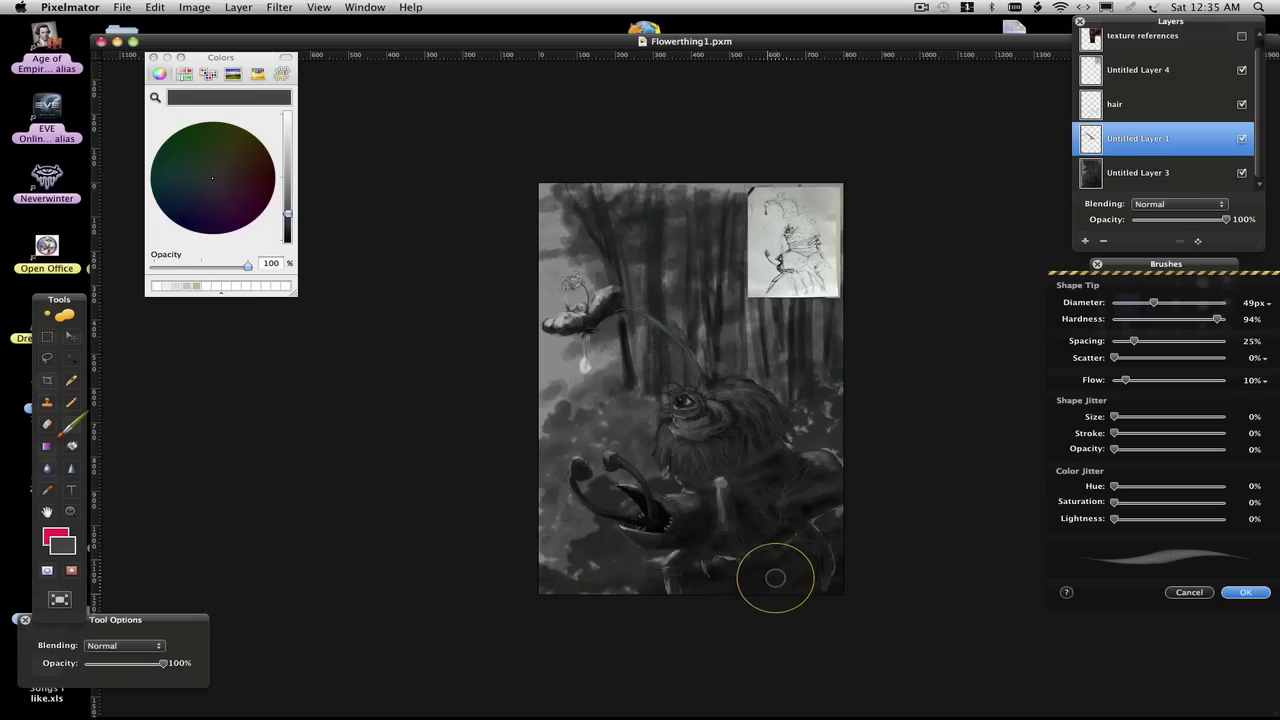
{"action": "key", "text": "super+plus"}
{"action": "key", "text": "super+plus"}
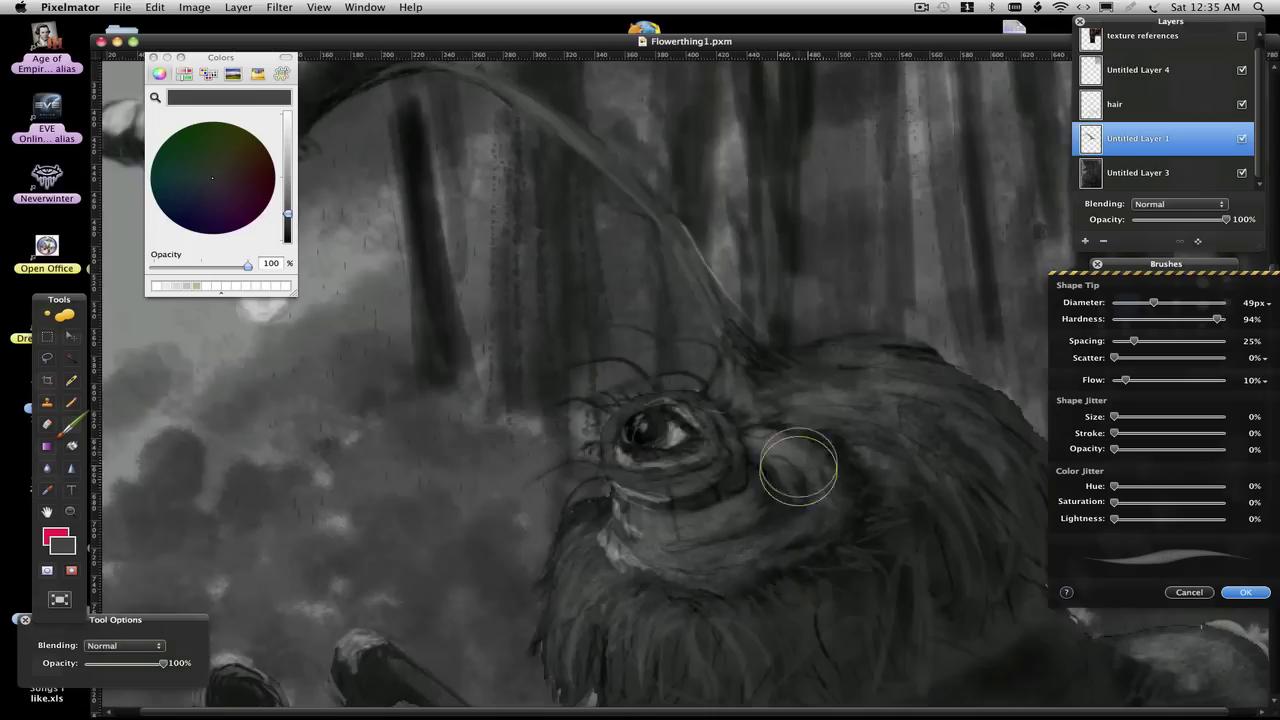
Darken the fur below the eye with a dark tone sampled from the fur.
{"action": "left_click", "coordinate": [798, 467], "text": "alt"}
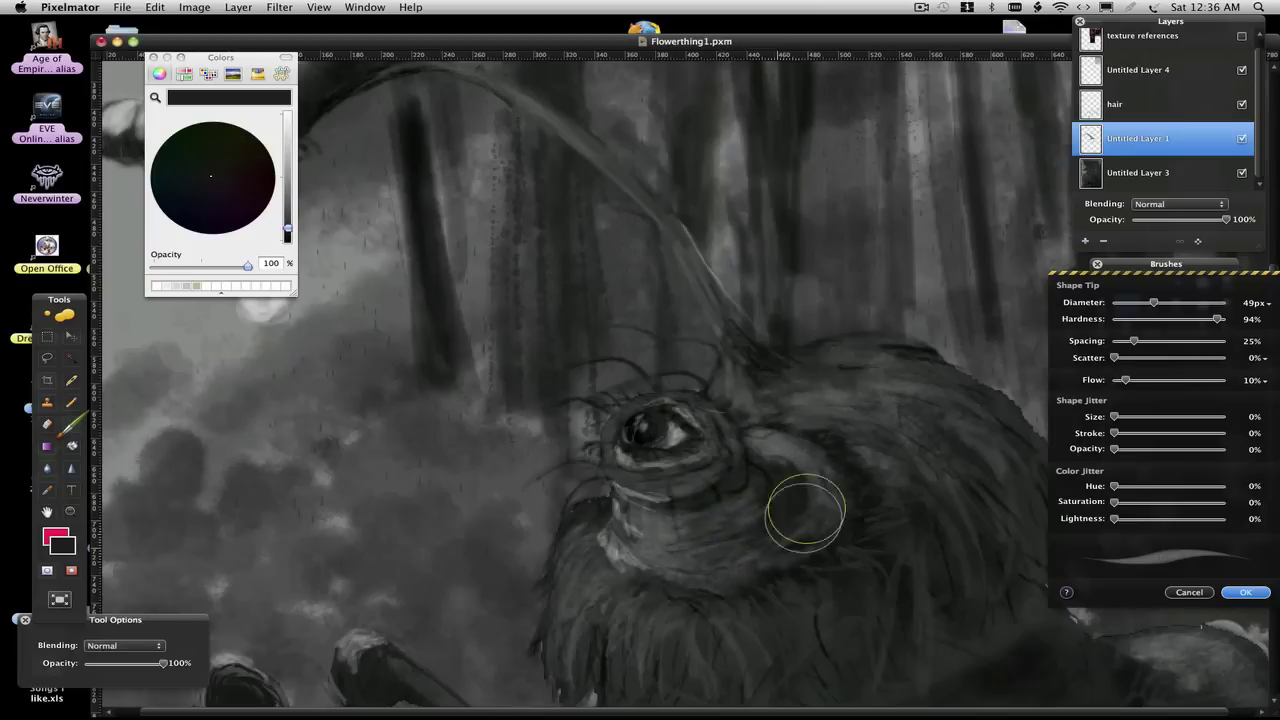
{"action": "left_click_drag", "start_coordinate": [737, 520], "coordinate": [760, 533]}
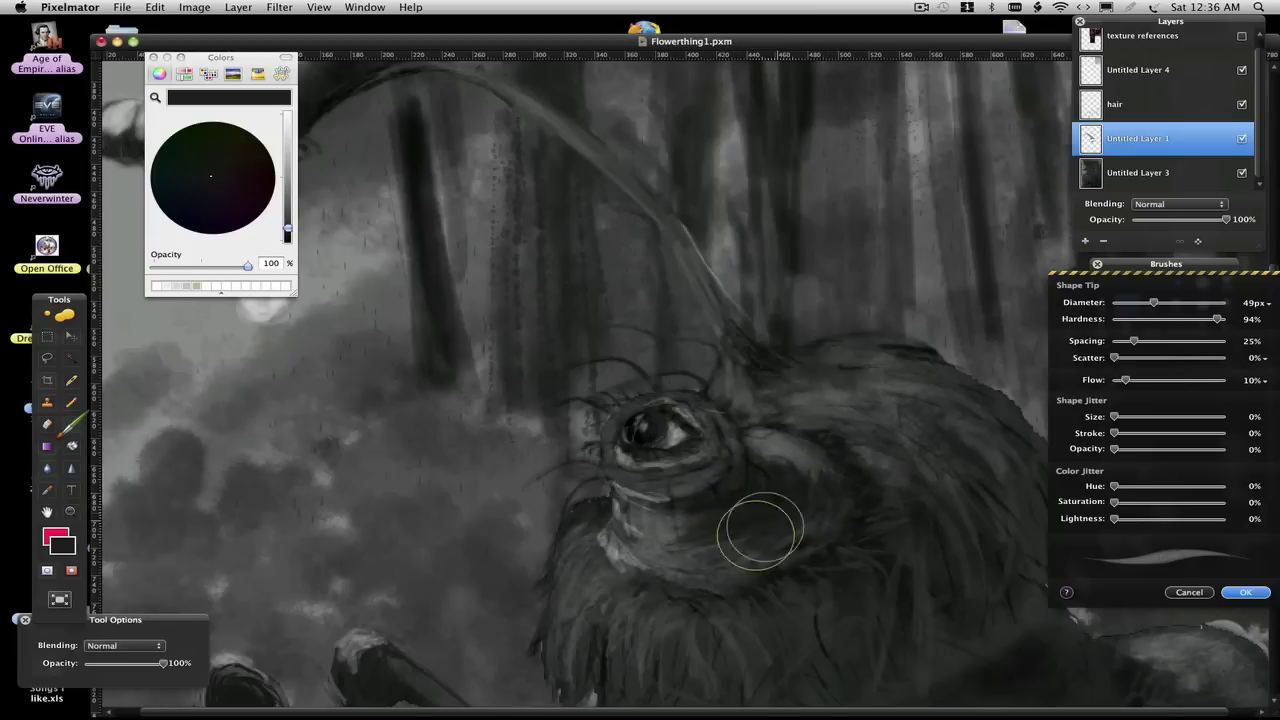
{"action": "key", "text": "super+plus"}
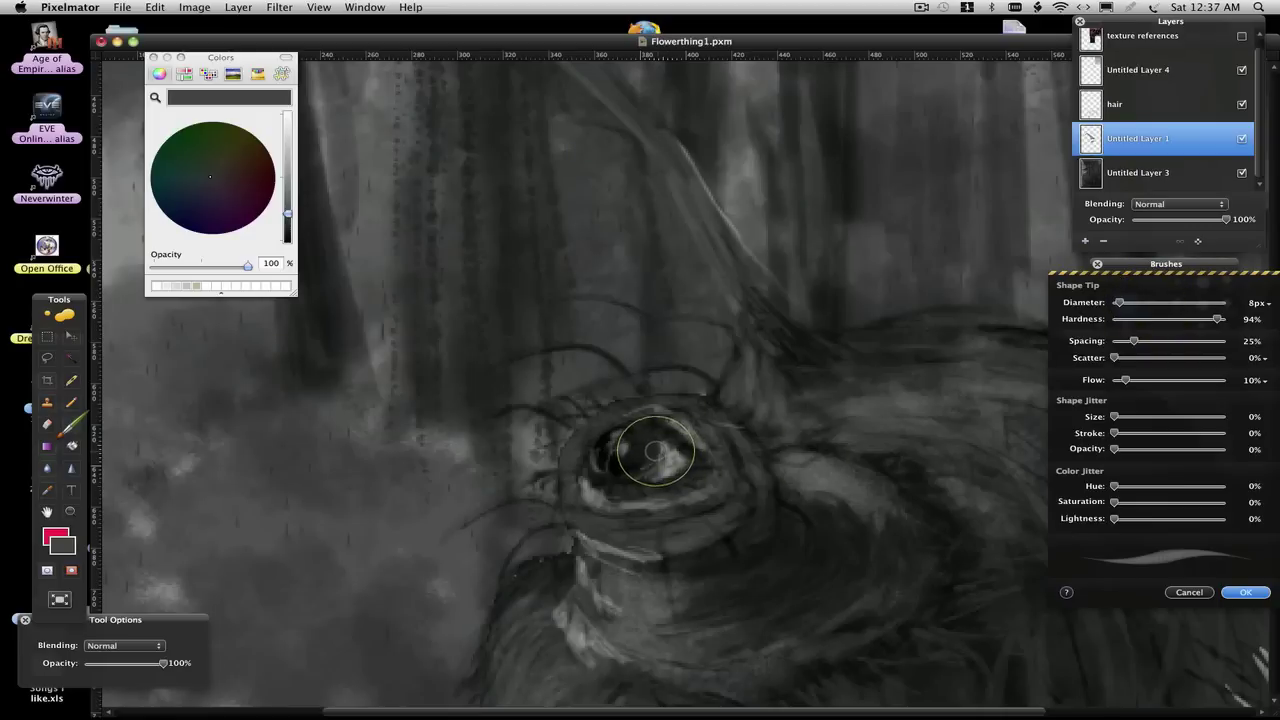
Sample greys from the eye, set brush flow to full and brighten the paint colour.
{"action": "left_click", "coordinate": [660, 452], "text": "alt"}
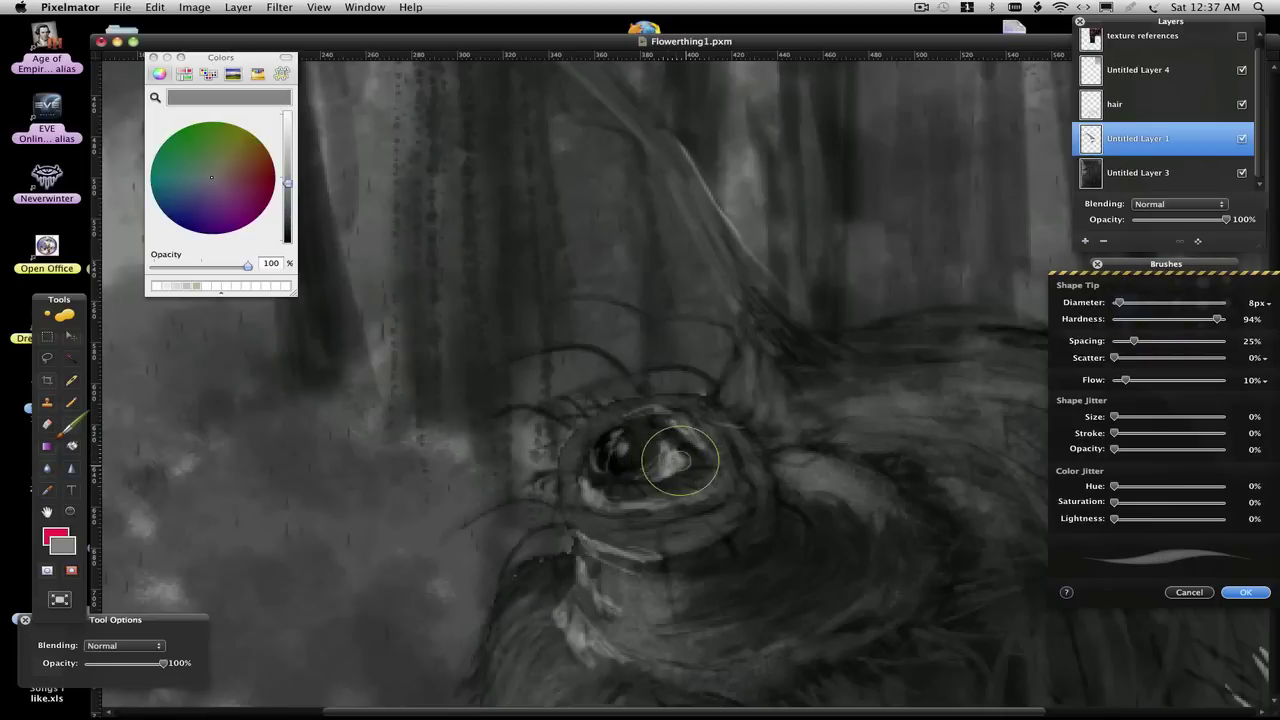
{"action": "left_click", "coordinate": [718, 492], "text": "alt"}
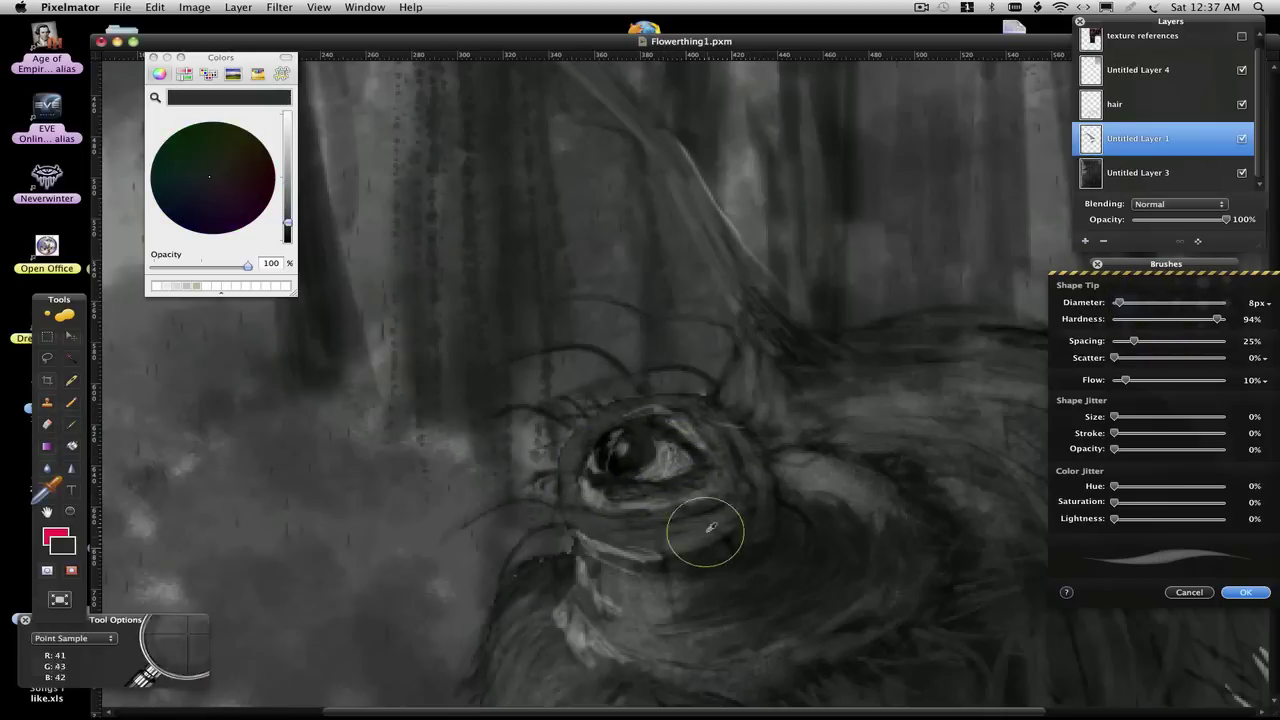
{"action": "left_click", "coordinate": [697, 505], "text": "alt"}
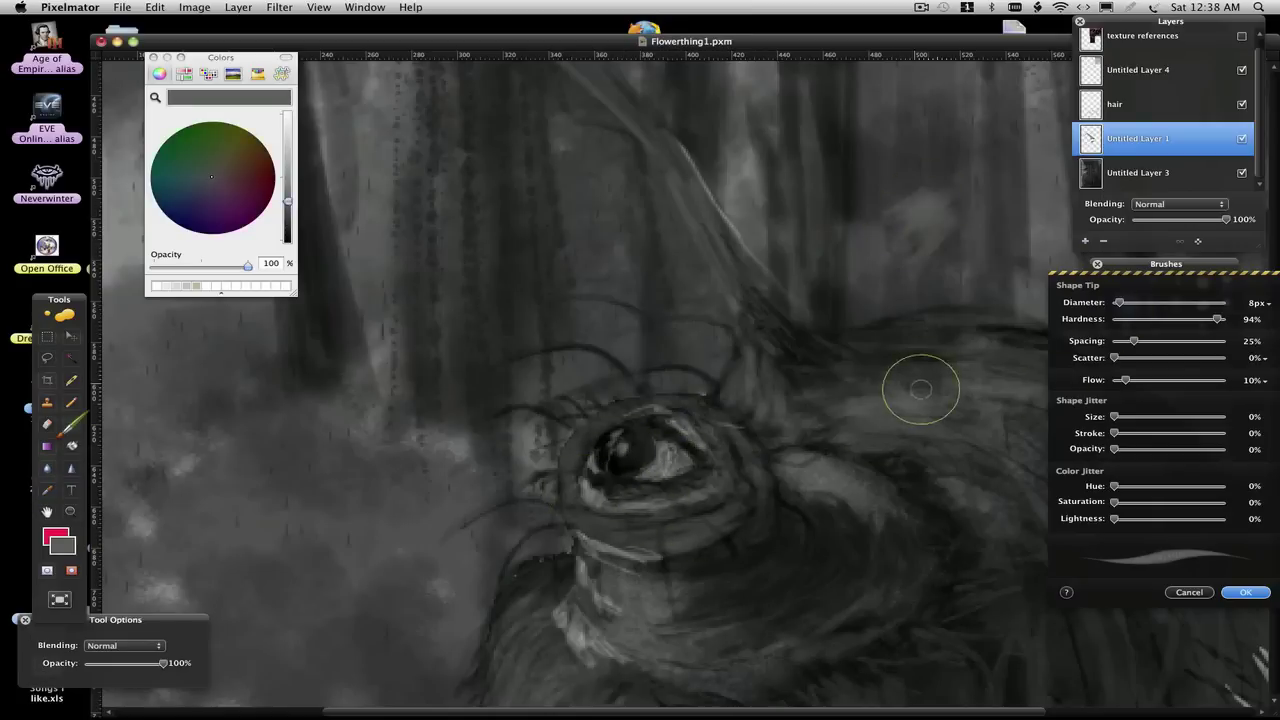
{"action": "left_click_drag", "start_coordinate": [1125, 380], "coordinate": [1143, 382]}
{"action": "key", "text": "0"}
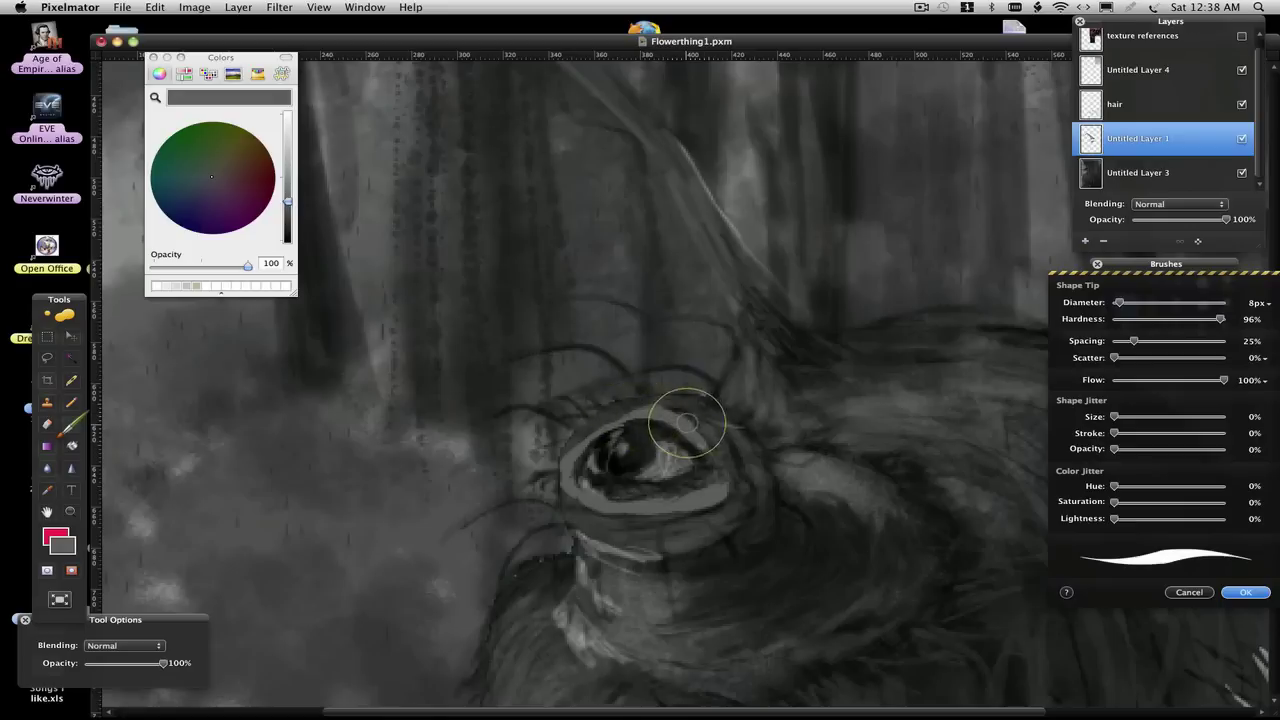
{"action": "left_click", "coordinate": [703, 500], "text": "alt"}
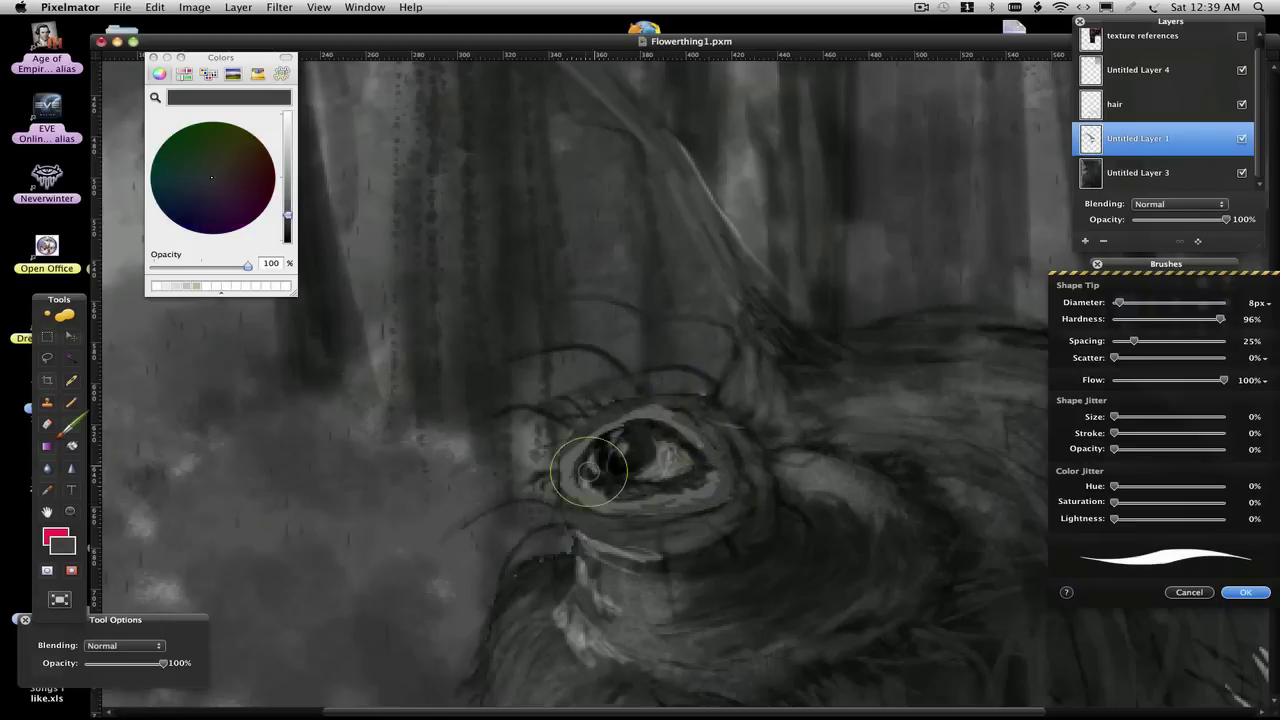
{"action": "left_click_drag", "start_coordinate": [288, 215], "coordinate": [288, 179]}
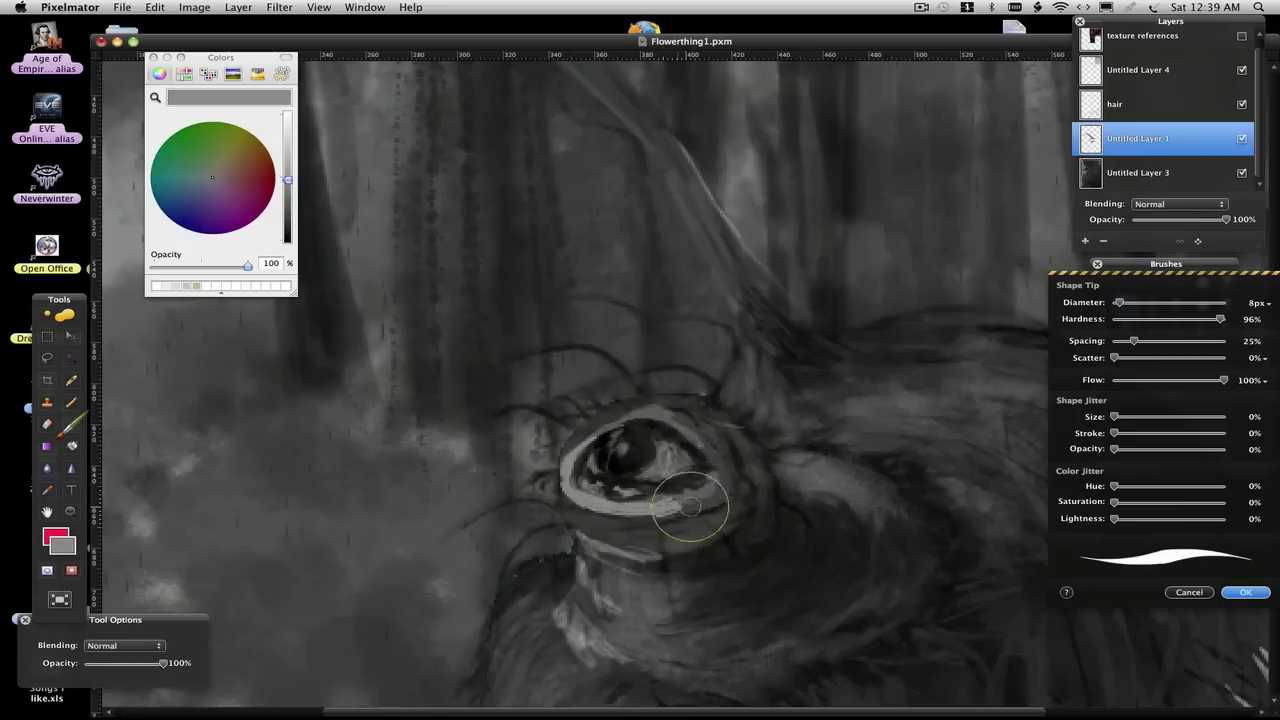
Paint a light rim along the creature's lower eyelid.
{"action": "key", "text": "e"}
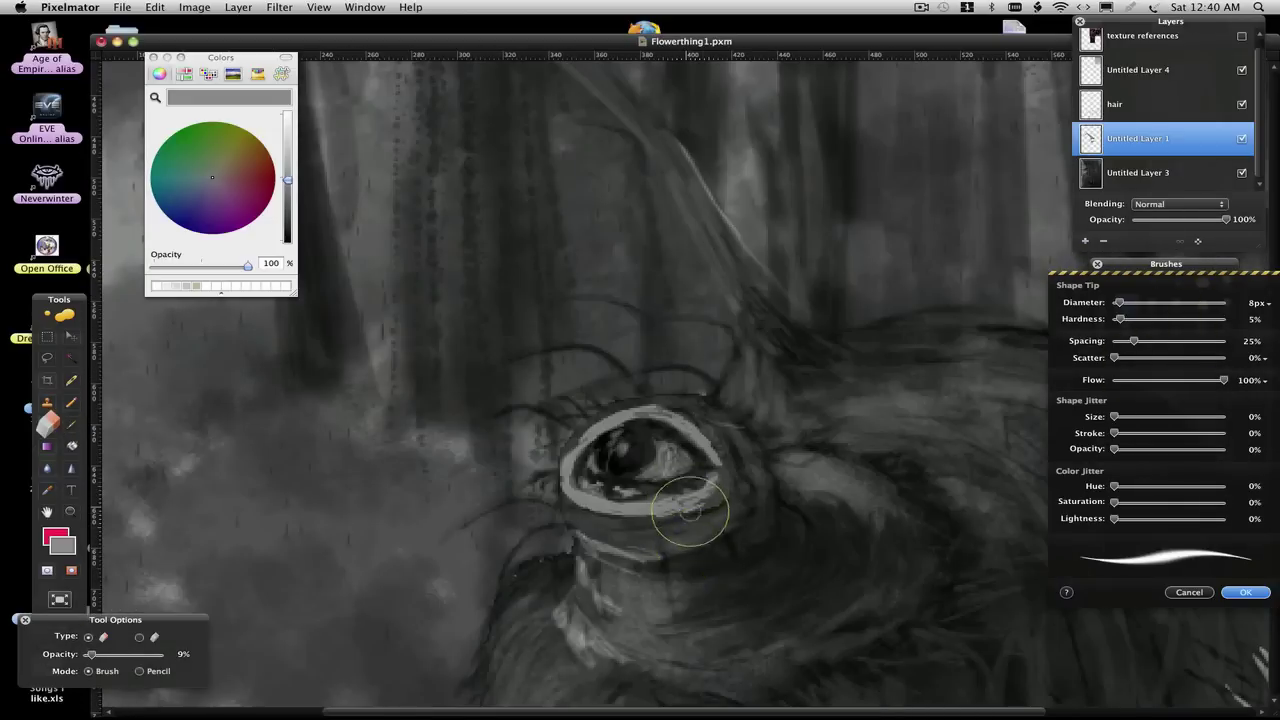
{"action": "key", "text": "r"}
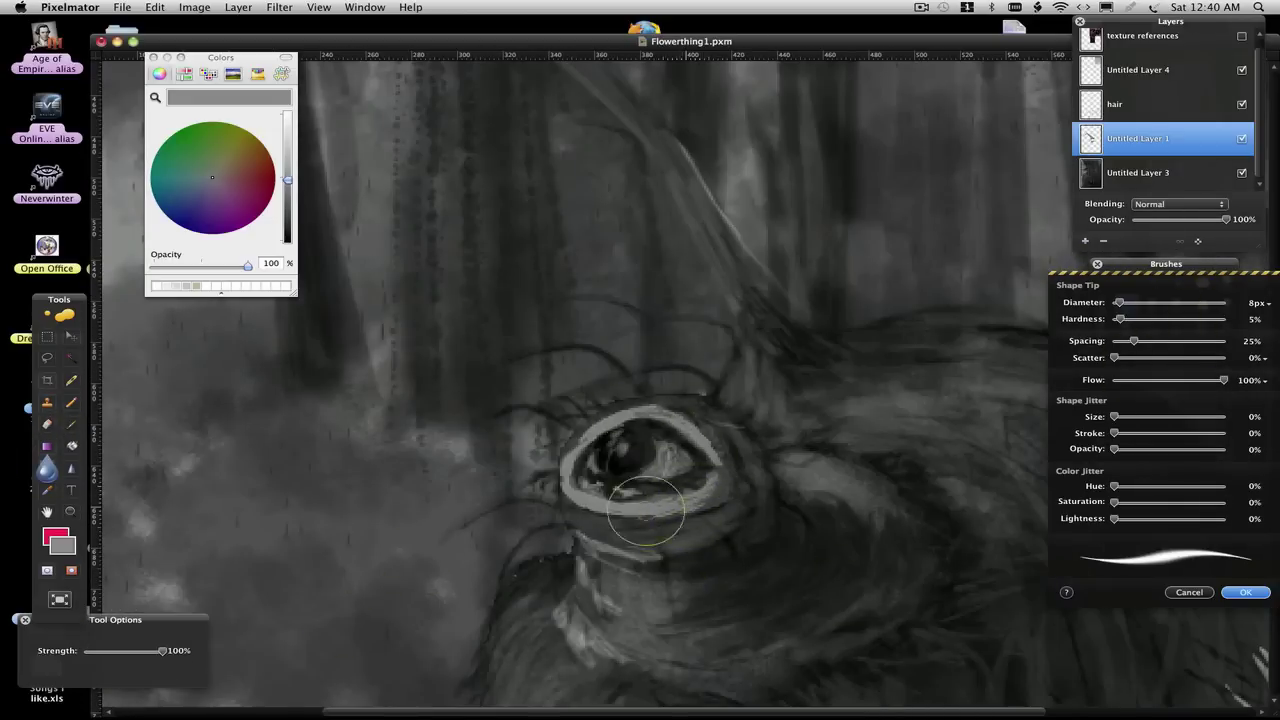
{"action": "key", "text": "b"}
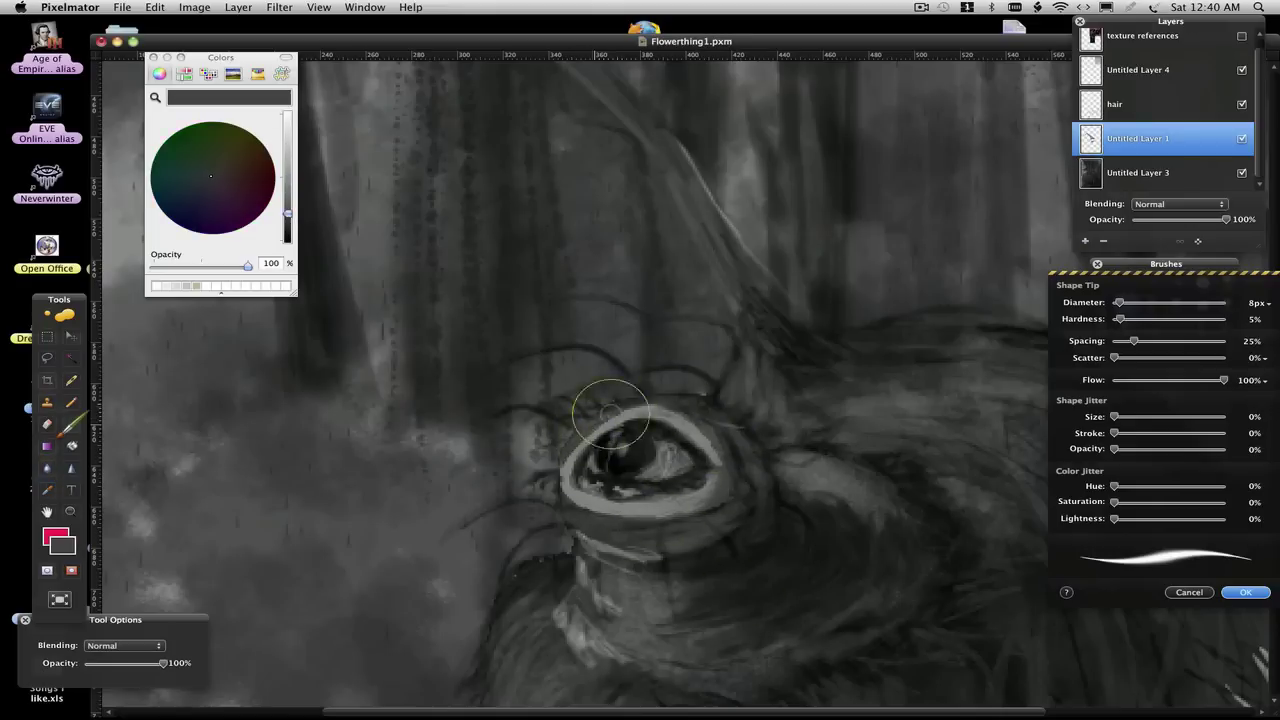
{"action": "left_click", "coordinate": [752, 508], "text": "alt"}
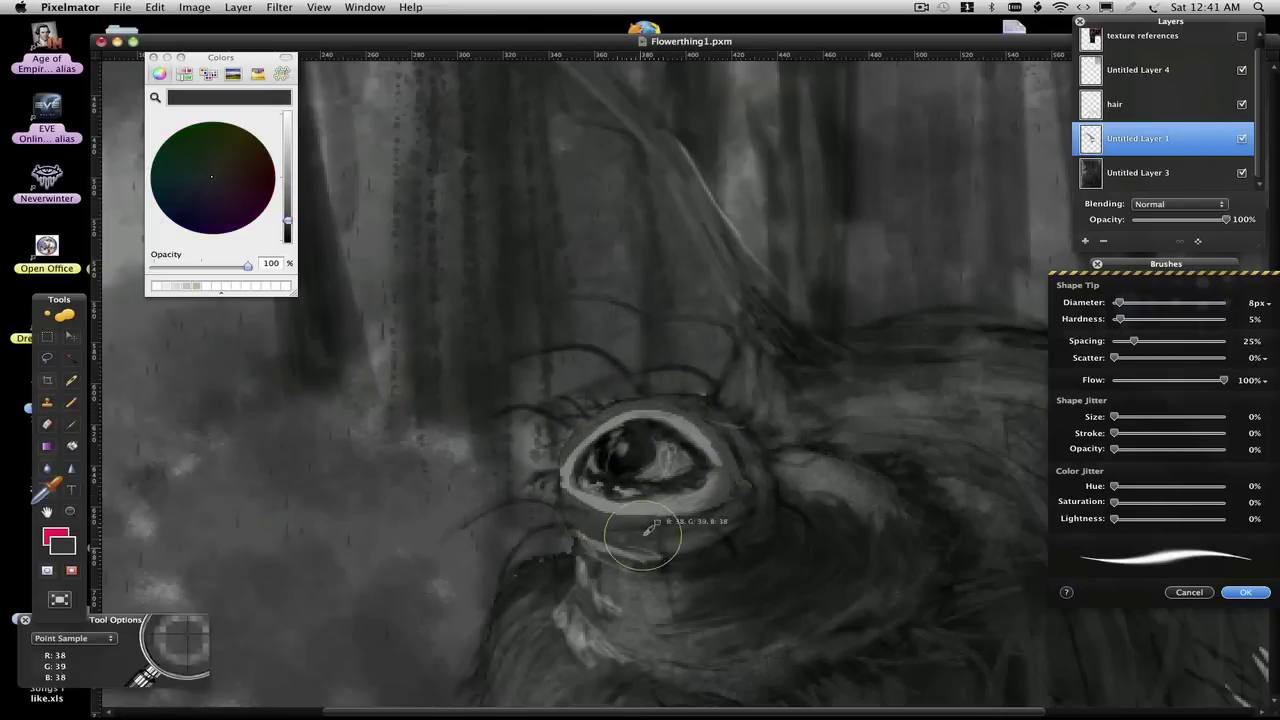
{"action": "left_click_drag", "start_coordinate": [635, 515], "coordinate": [712, 505]}
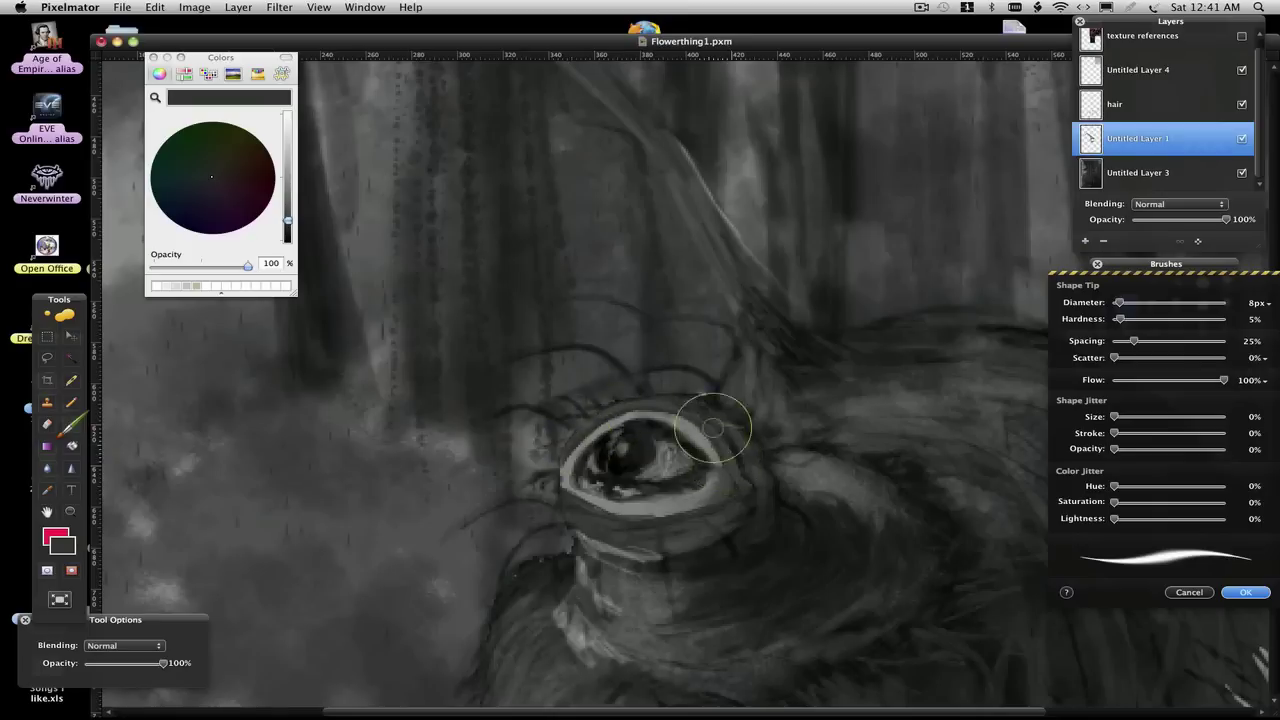
Soften the eyelid rim with the Blur tool and sample further greys around the eye.
{"action": "left_click", "coordinate": [778, 553], "text": "alt"}
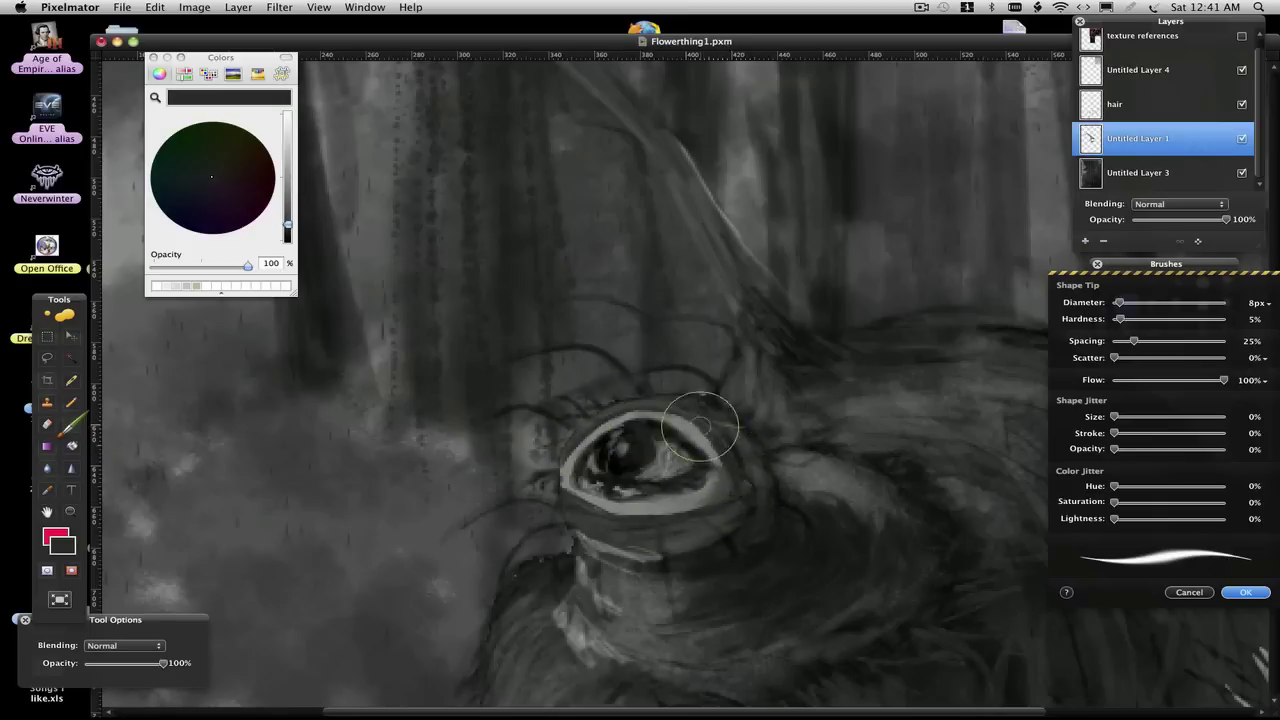
{"action": "left_click", "coordinate": [555, 487], "text": "alt"}
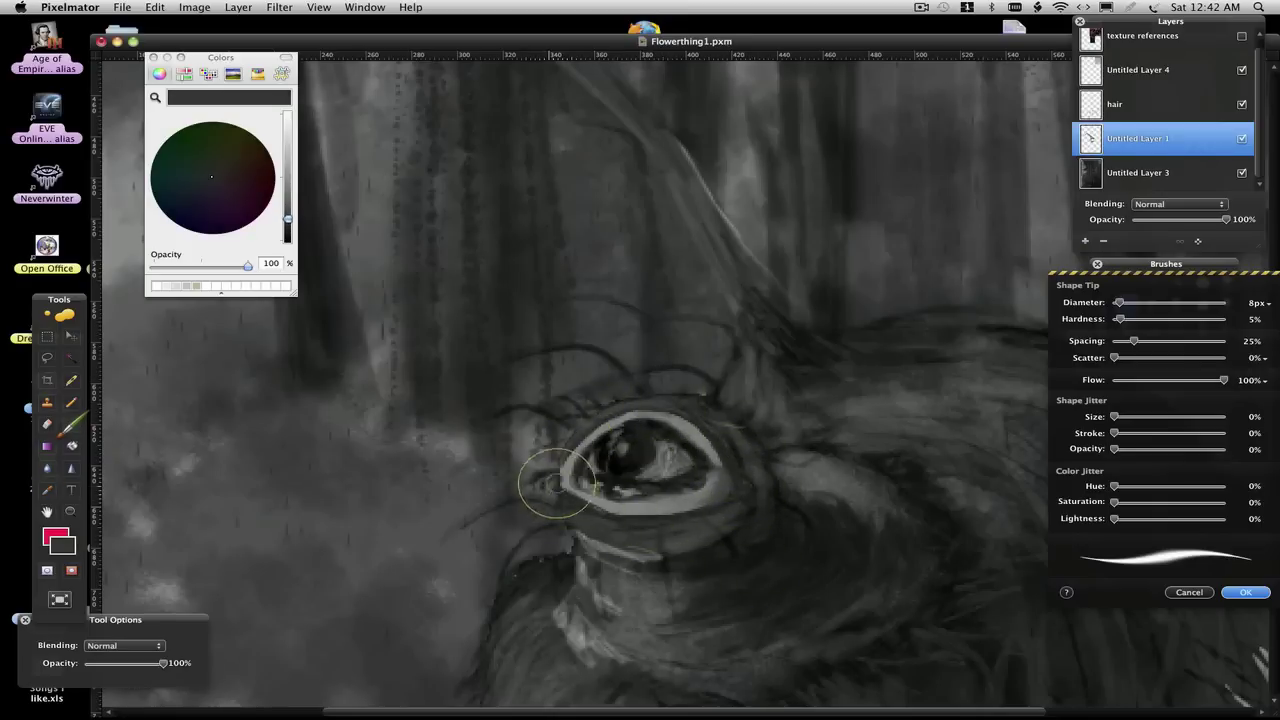
{"action": "left_click", "coordinate": [588, 497], "text": "alt"}
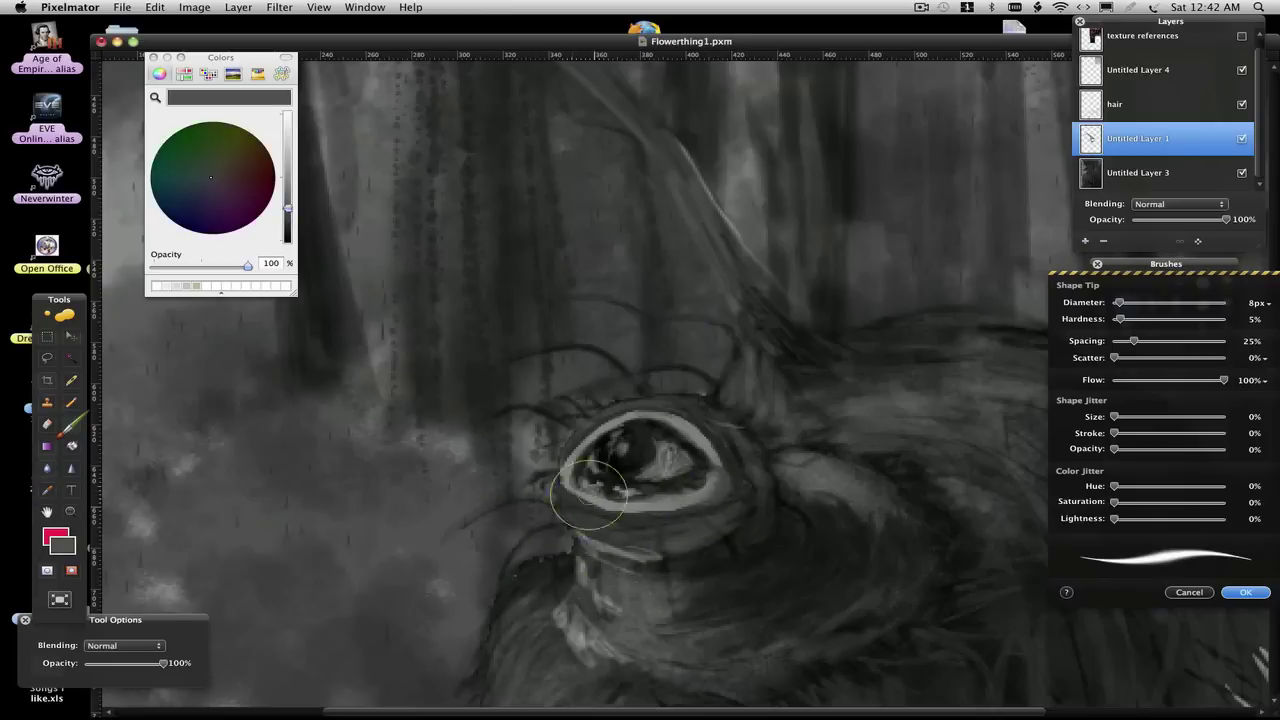
{"action": "left_click", "coordinate": [46, 468]}
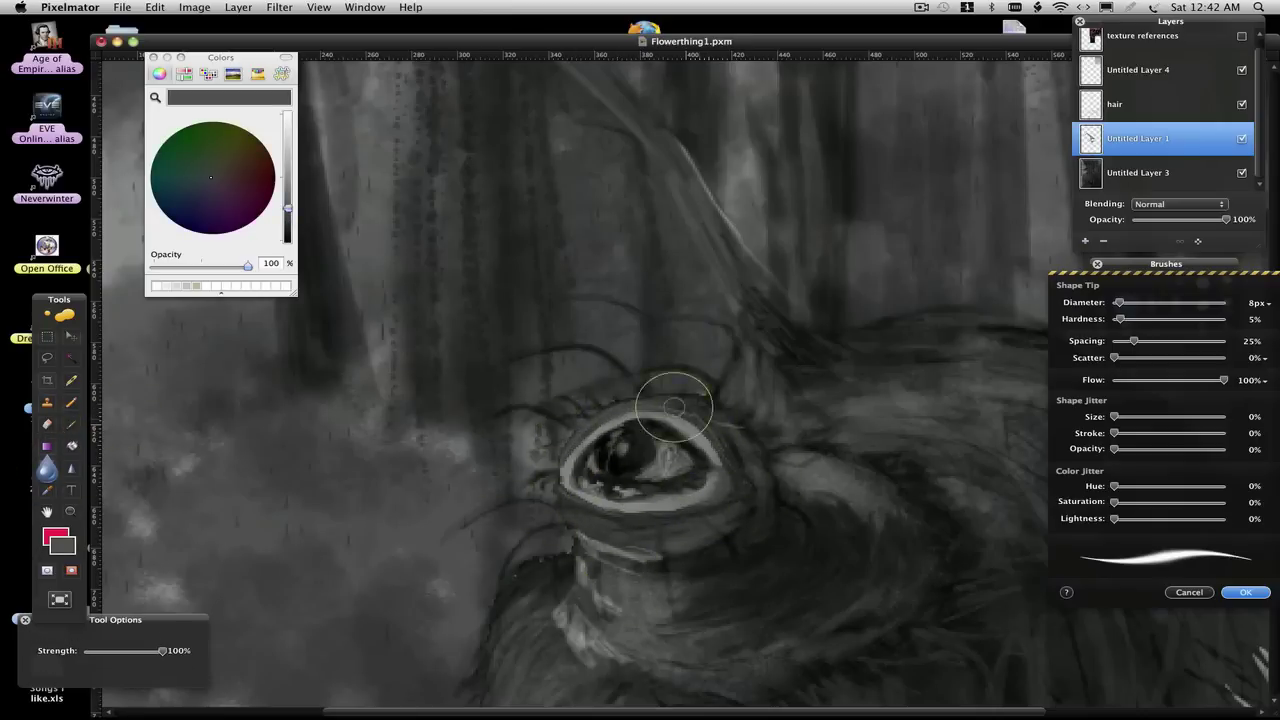
{"action": "key", "text": "b"}
{"action": "left_click", "coordinate": [737, 531], "text": "alt"}
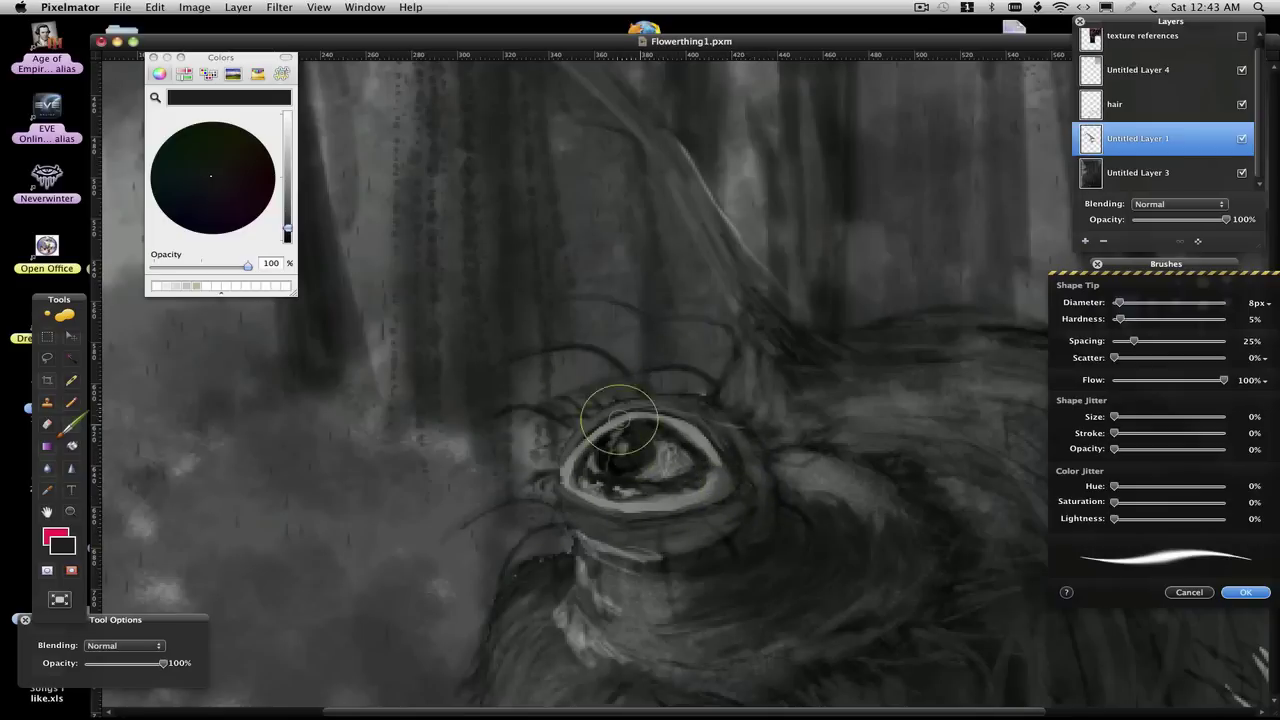
{"action": "left_click", "coordinate": [702, 441], "text": "alt"}
{"action": "left_click", "coordinate": [704, 479], "text": "alt"}
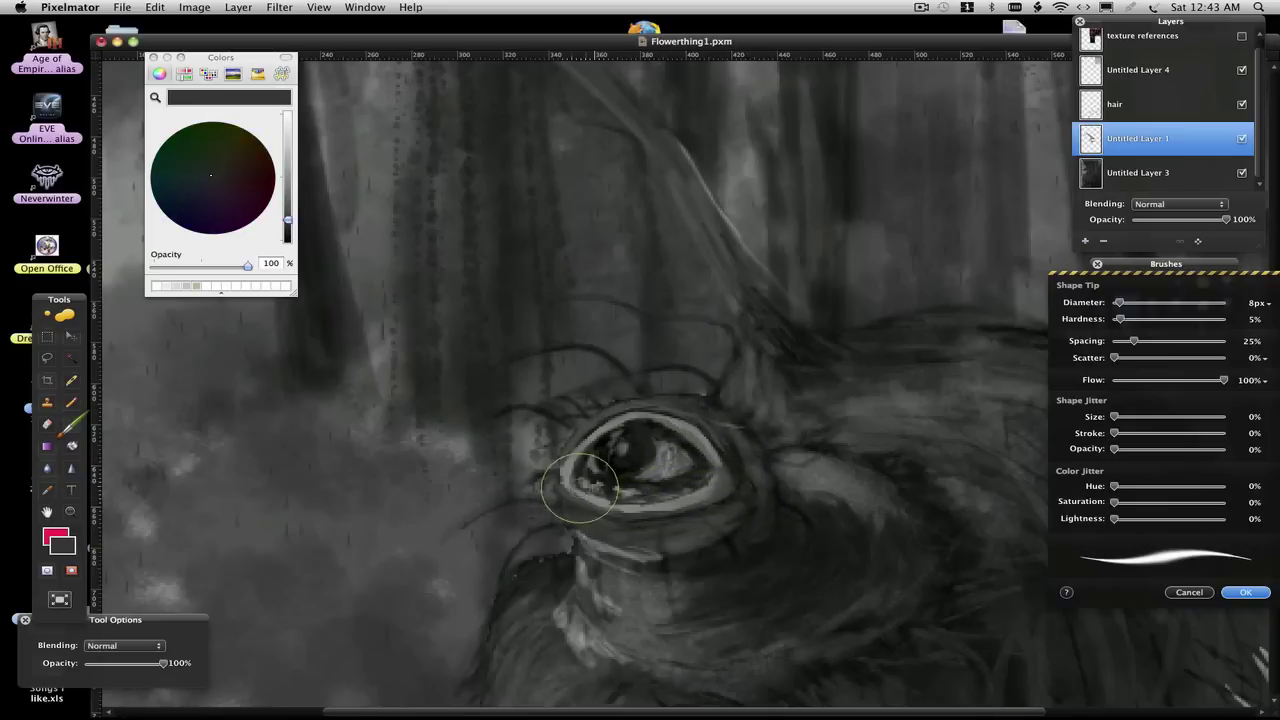
{"action": "left_click", "coordinate": [590, 450], "text": "alt"}
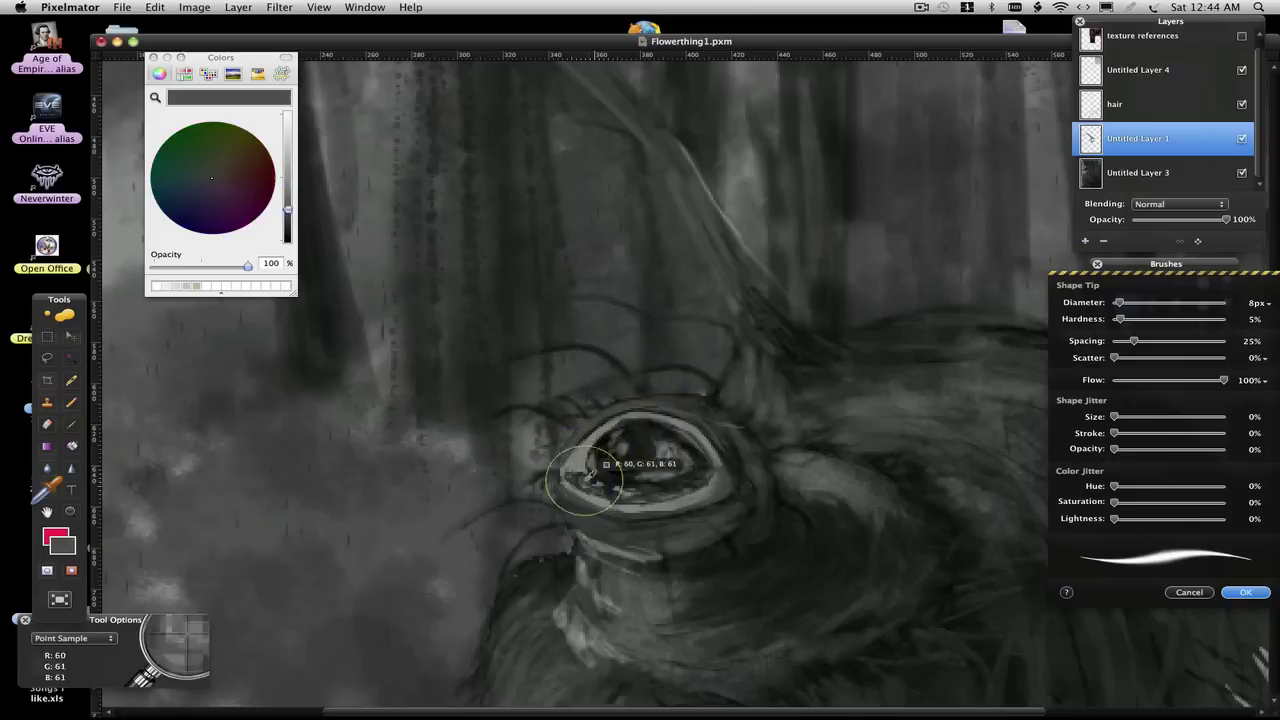
{"action": "left_click", "coordinate": [577, 465], "text": "alt"}
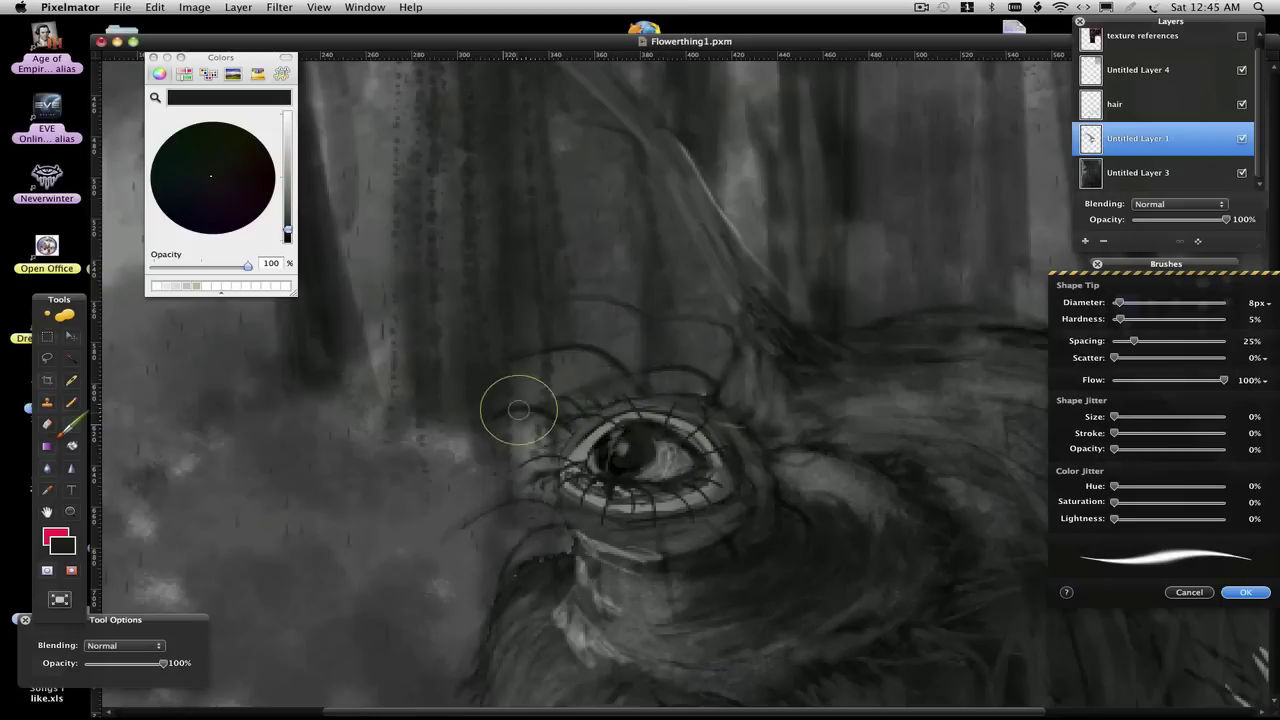
Paint long near-black lashes around the eye, then merge the lash layer down.
{"action": "left_click", "coordinate": [479, 512], "text": "alt"}
{"action": "left_click", "coordinate": [47, 401]}
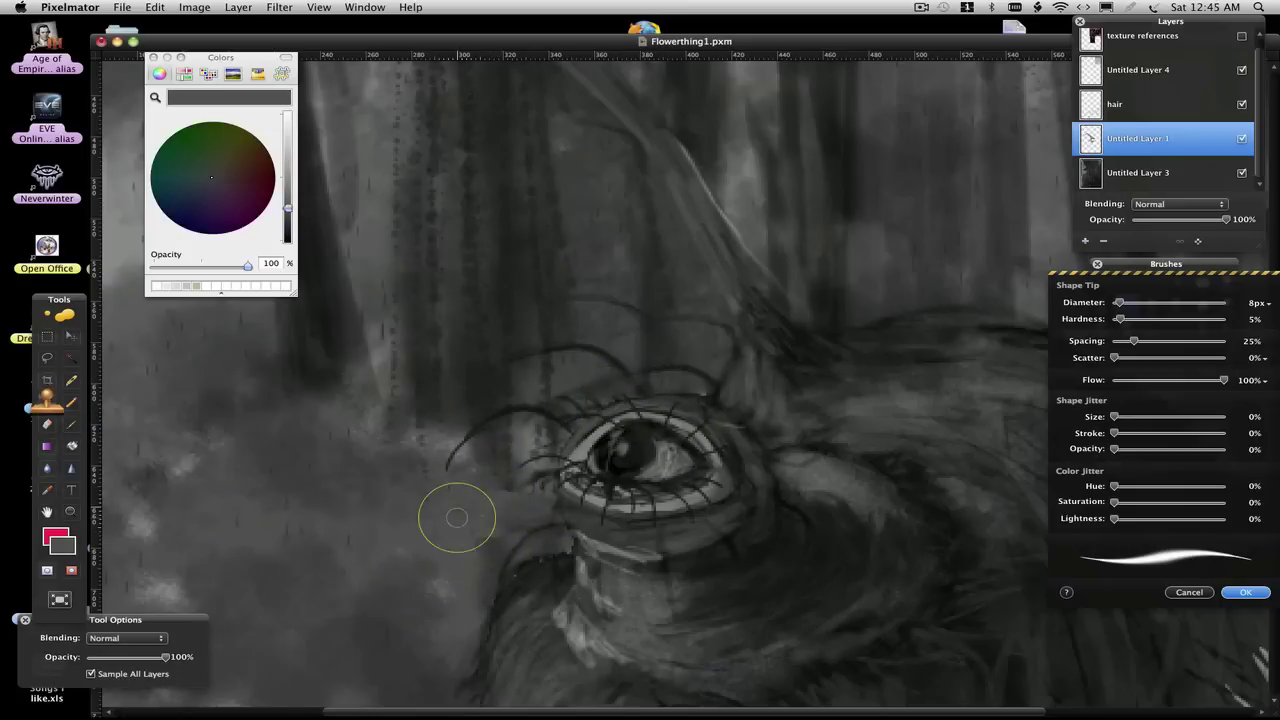
{"action": "left_click", "coordinate": [570, 533], "text": "alt"}
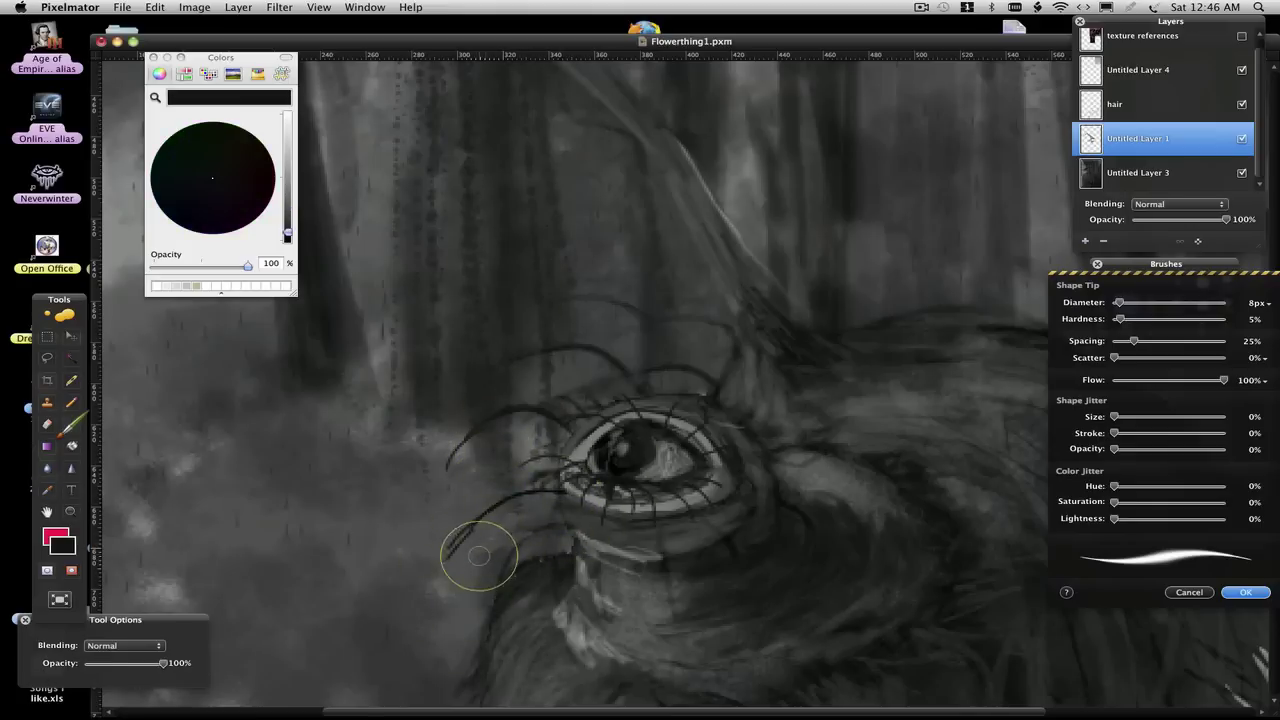
{"action": "left_click", "coordinate": [457, 523], "text": "alt"}
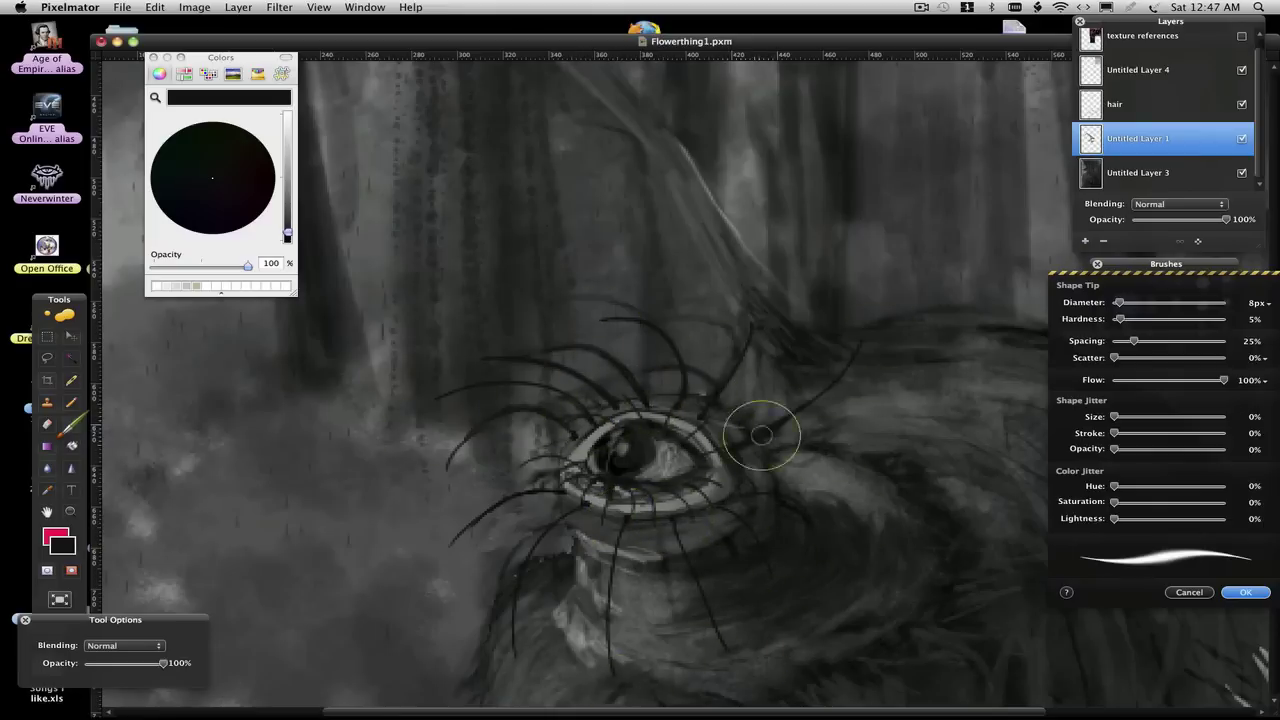
{"action": "key", "text": "super+minus"}
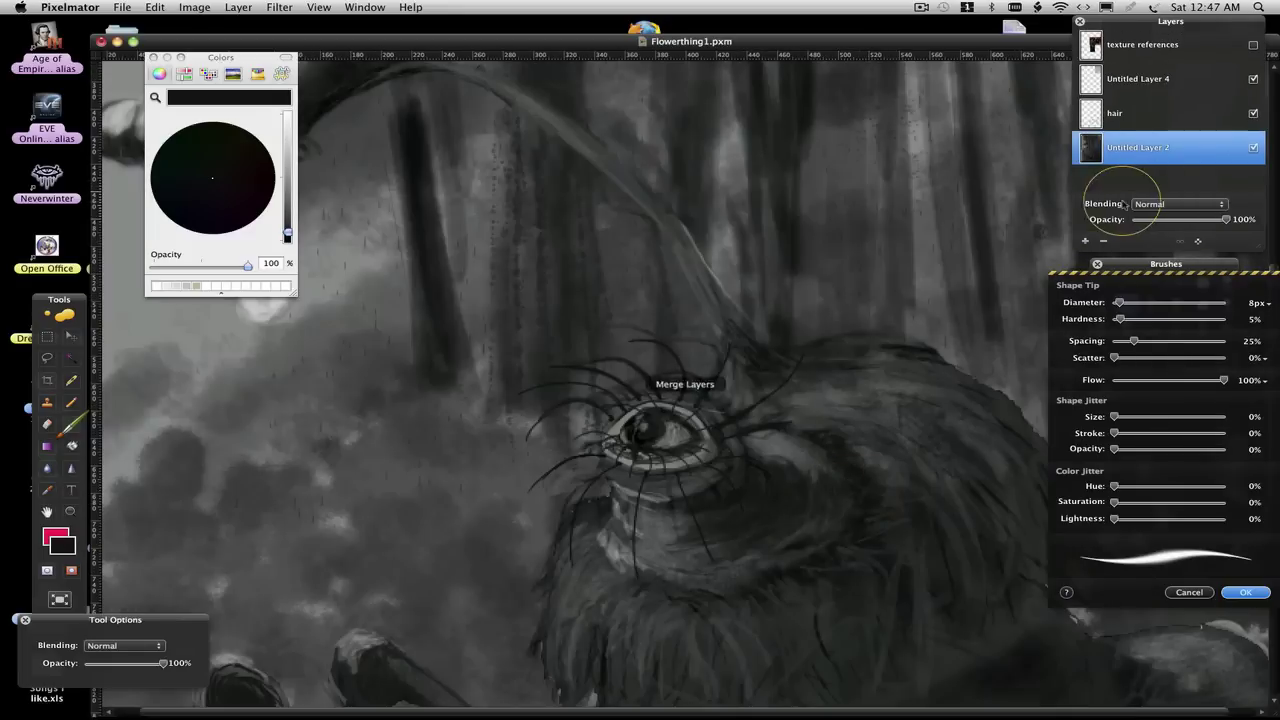
Shift the reference photo layer to the left with the Move tool.
{"action": "key", "text": "F10"}
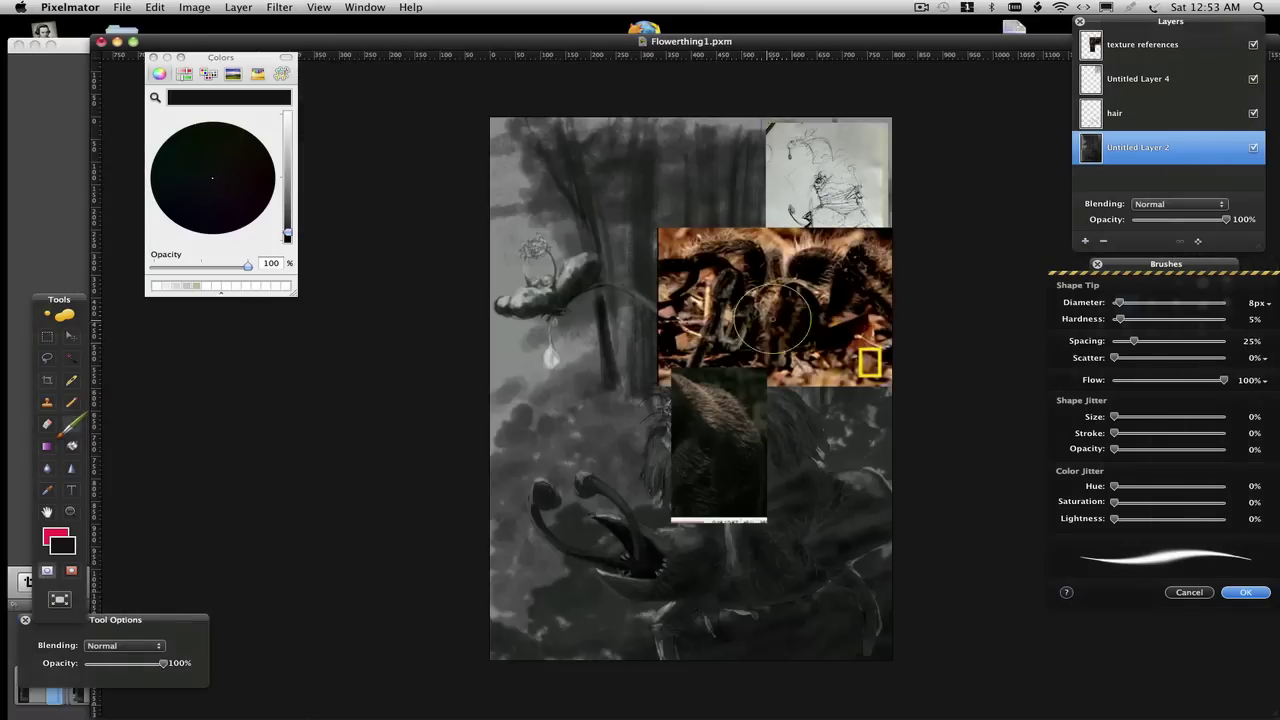
{"action": "key", "text": "v"}
{"action": "left_click_drag", "start_coordinate": [795, 322], "coordinate": [603, 272]}
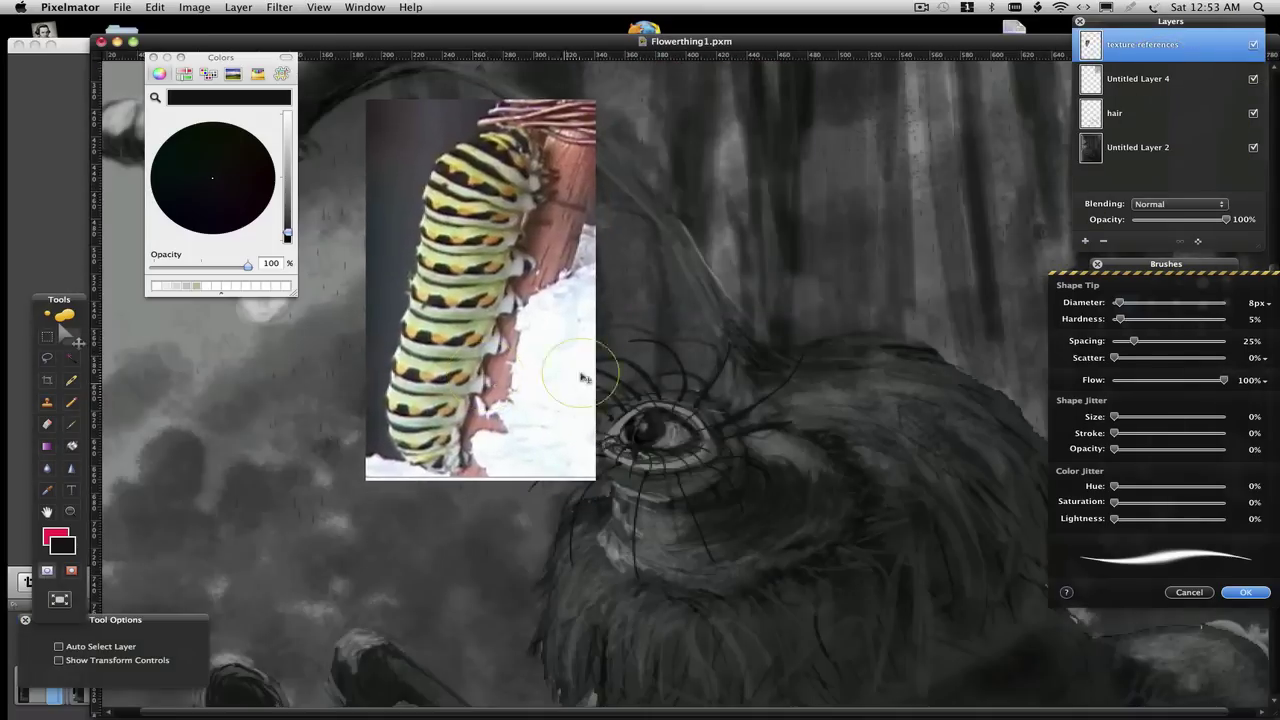
{"action": "scroll", "coordinate": [829, 400], "scroll_direction": "down", "scroll_amount": 3}
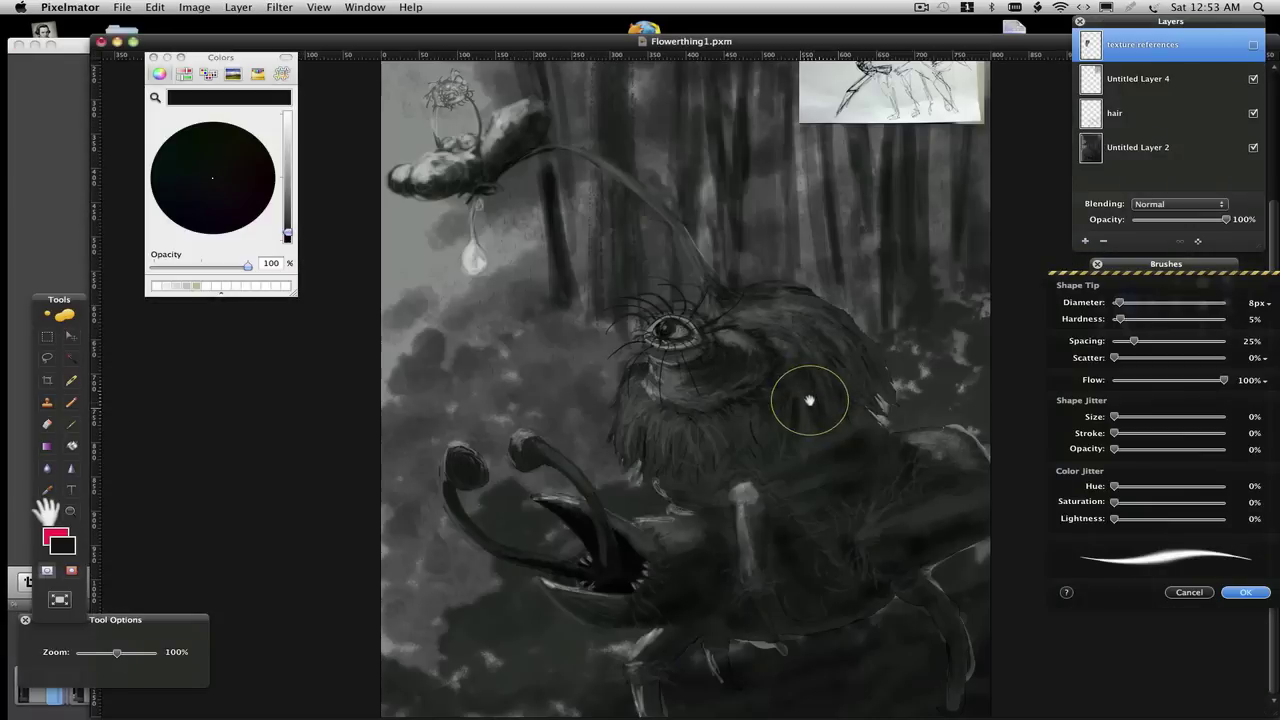
{"action": "scroll", "coordinate": [809, 400], "scroll_direction": "up", "scroll_amount": 5}
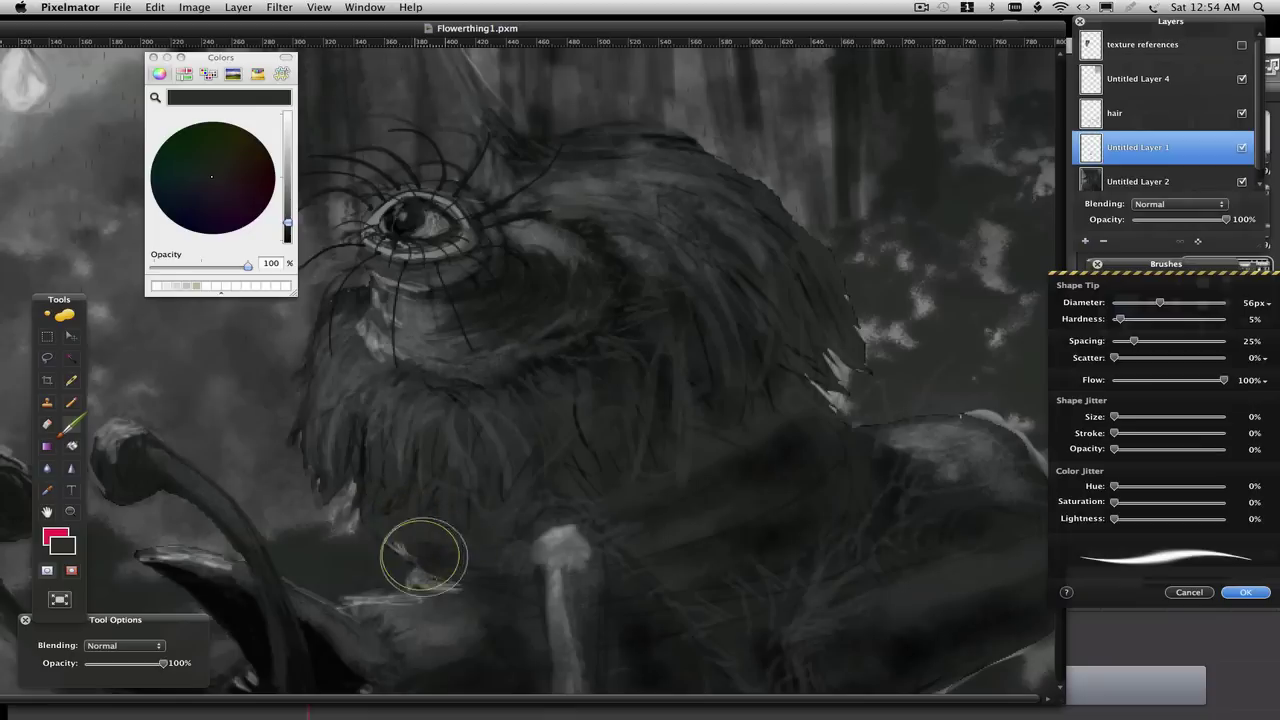
Paint a light grey stroke down the stem on the creature's chest.
{"action": "scroll", "coordinate": [586, 443], "scroll_direction": "down", "scroll_amount": 5}
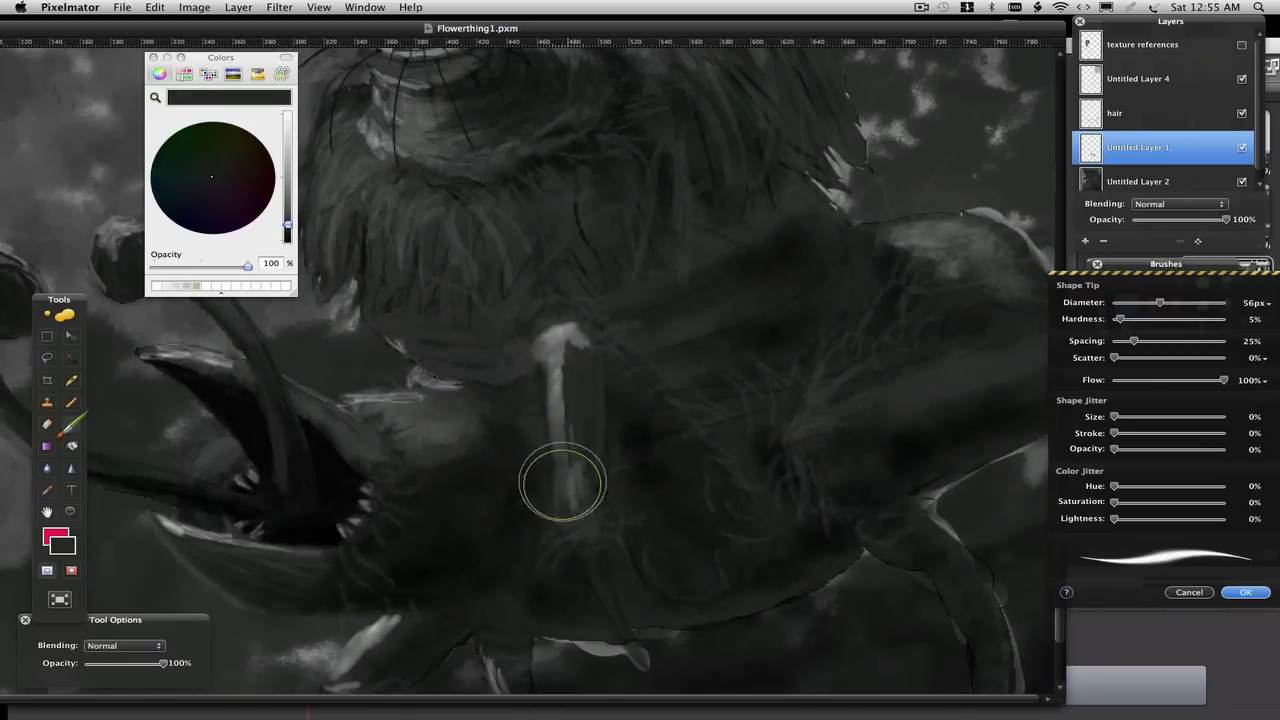
{"action": "key", "text": "r"}
{"action": "key", "text": "b"}
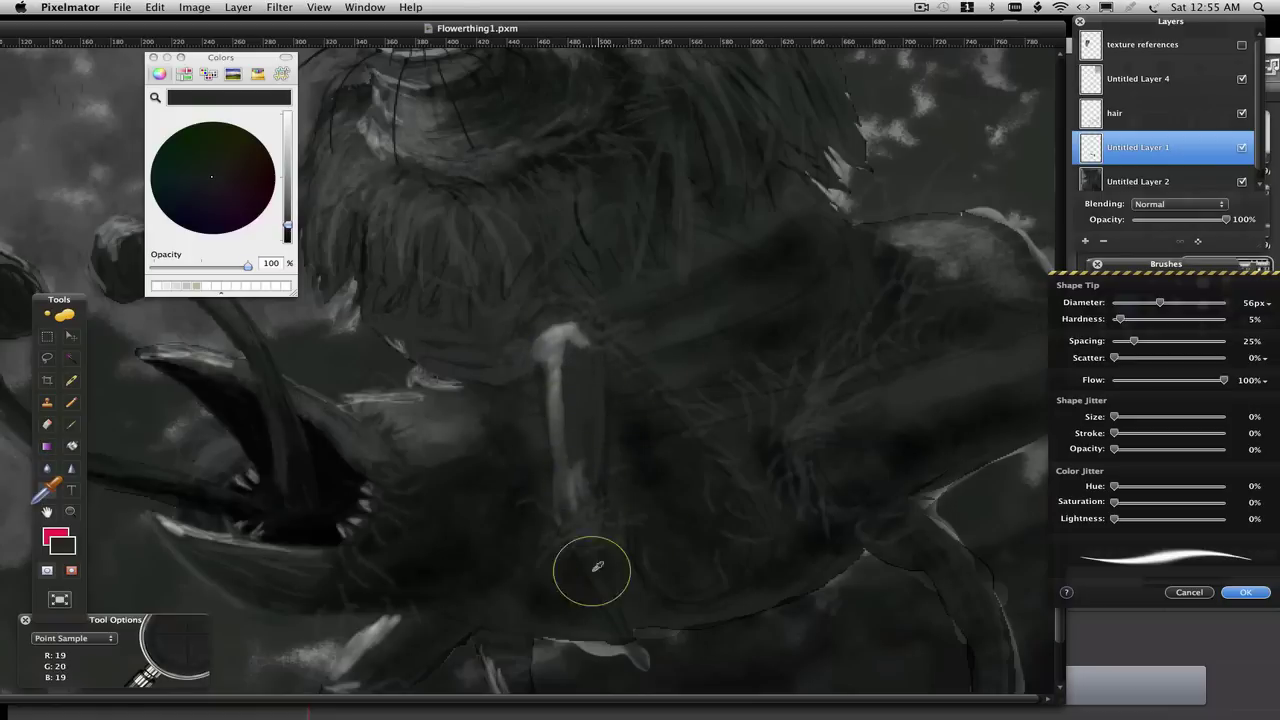
{"action": "left_click", "coordinate": [545, 345], "text": "alt"}
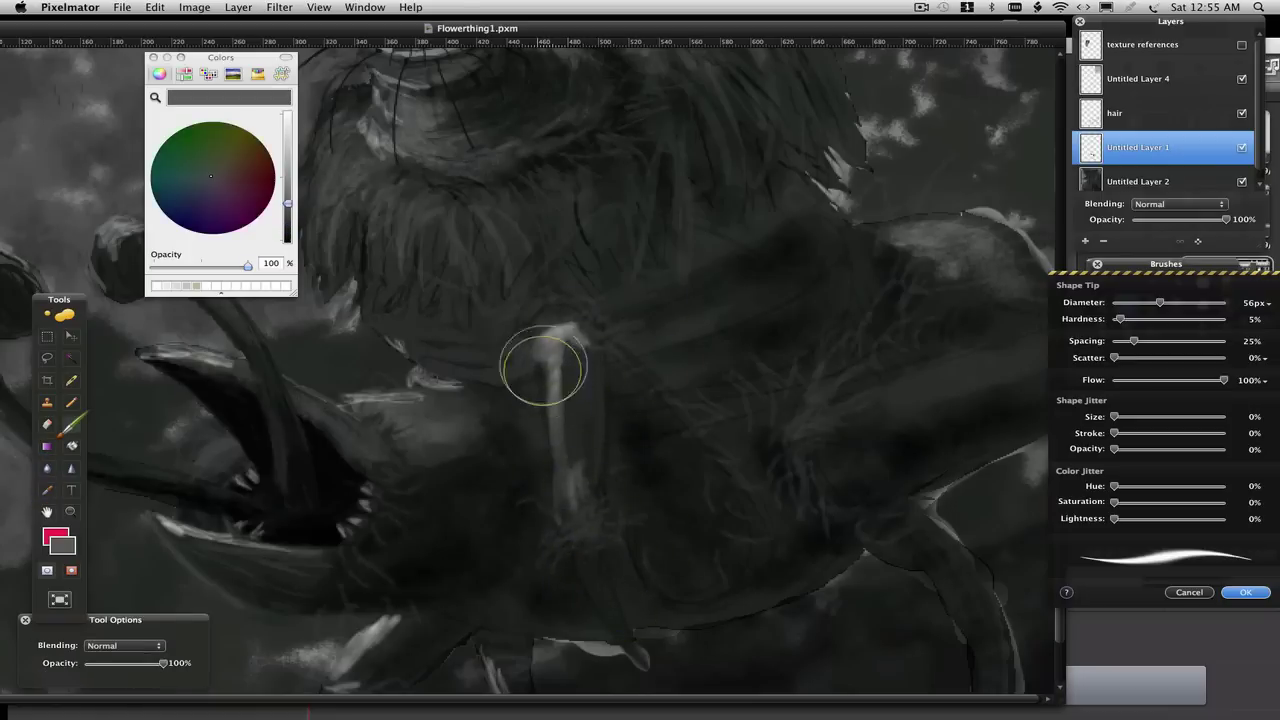
{"action": "left_click_drag", "start_coordinate": [545, 350], "coordinate": [562, 511]}
Set a soft 36% eraser and darken the fur around the stem, undoing the last dark strokes.
{"action": "key", "text": "e"}
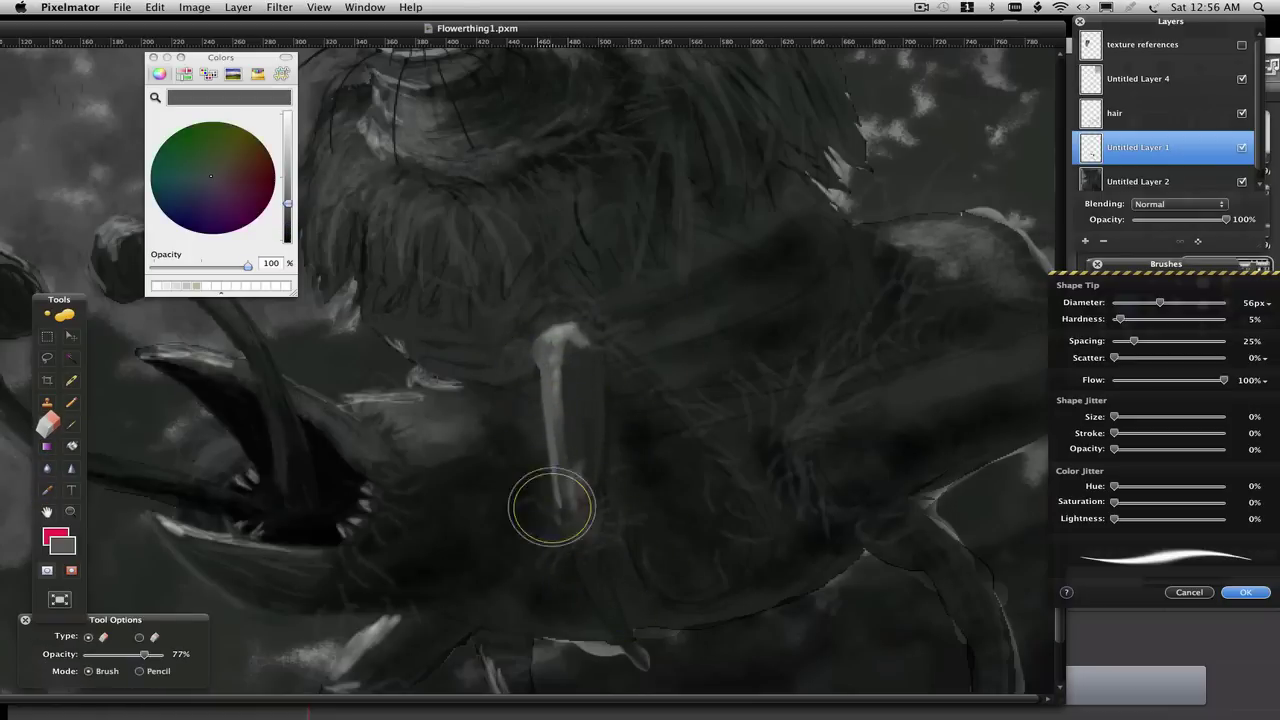
{"action": "key", "text": "shift+e"}
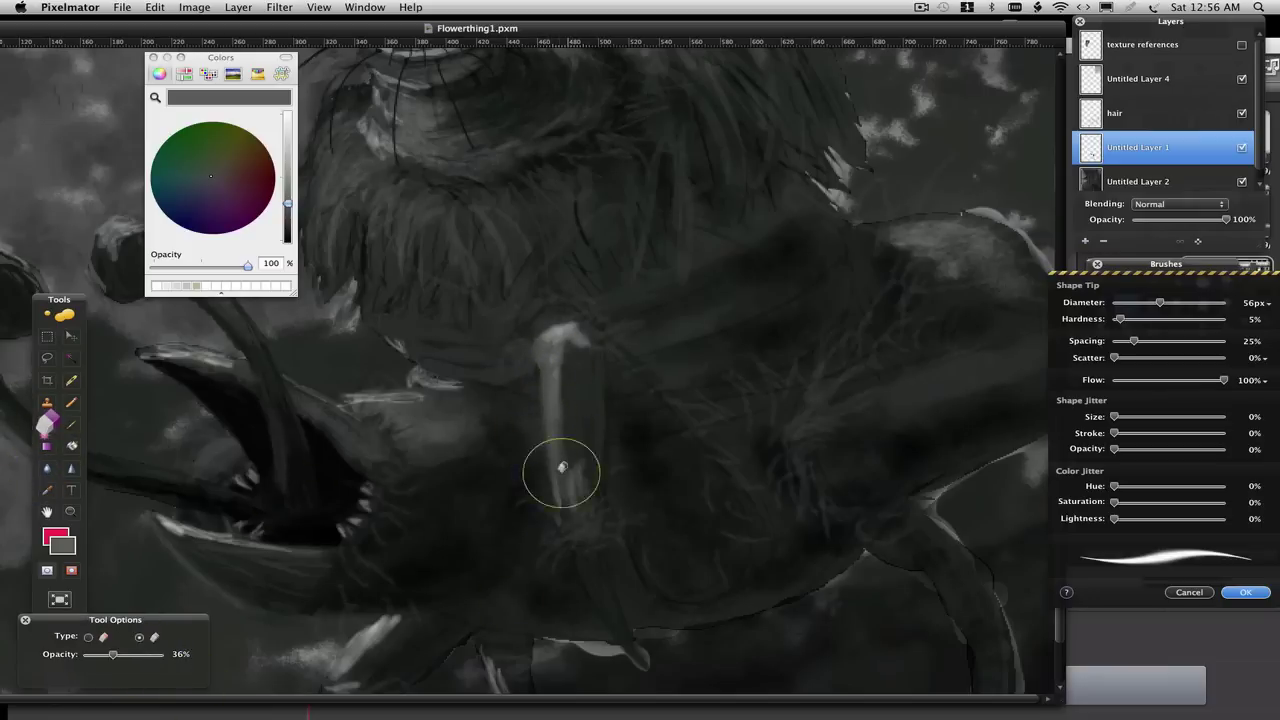
{"action": "key", "text": "b"}
{"action": "left_click", "coordinate": [674, 477], "text": "alt"}
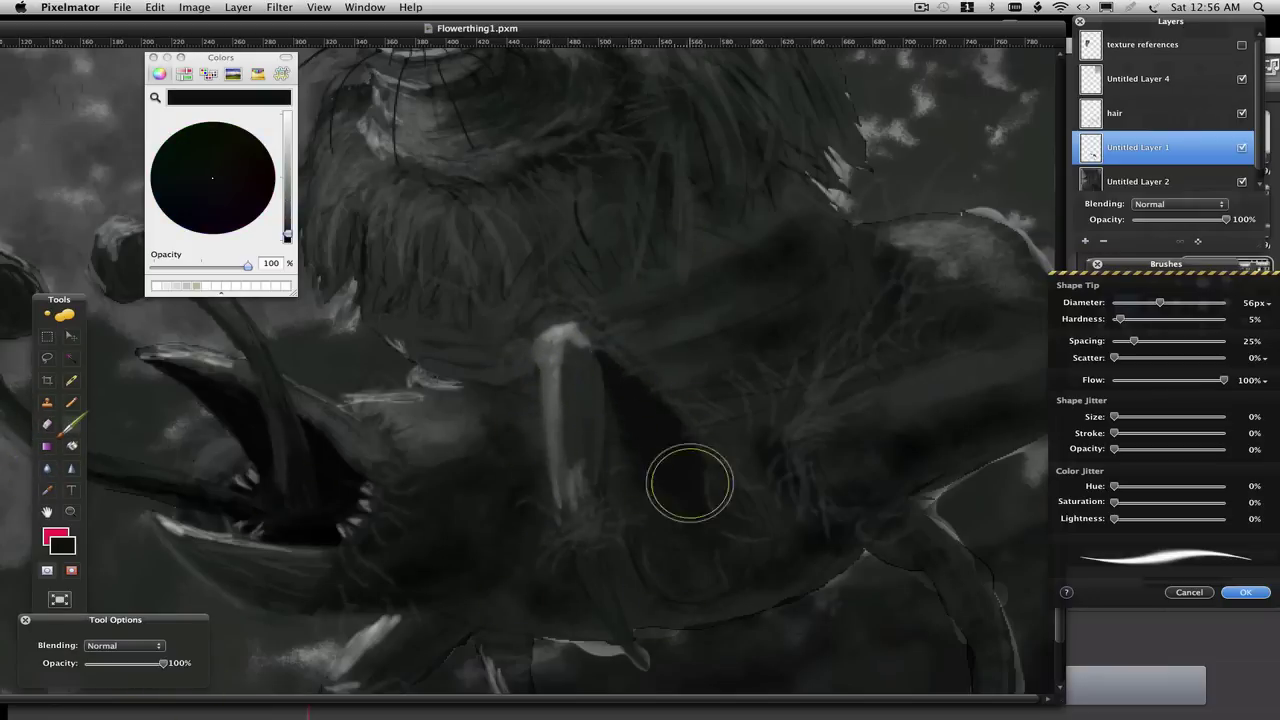
{"action": "mouse_move", "coordinate": [690, 483]}
{"action": "left_mouse_down"}
{"action": "mouse_move", "coordinate": [665, 540]}
{"action": "mouse_move", "coordinate": [706, 560]}
{"action": "left_mouse_up"}
{"action": "left_click_drag", "start_coordinate": [614, 357], "coordinate": [680, 560]}
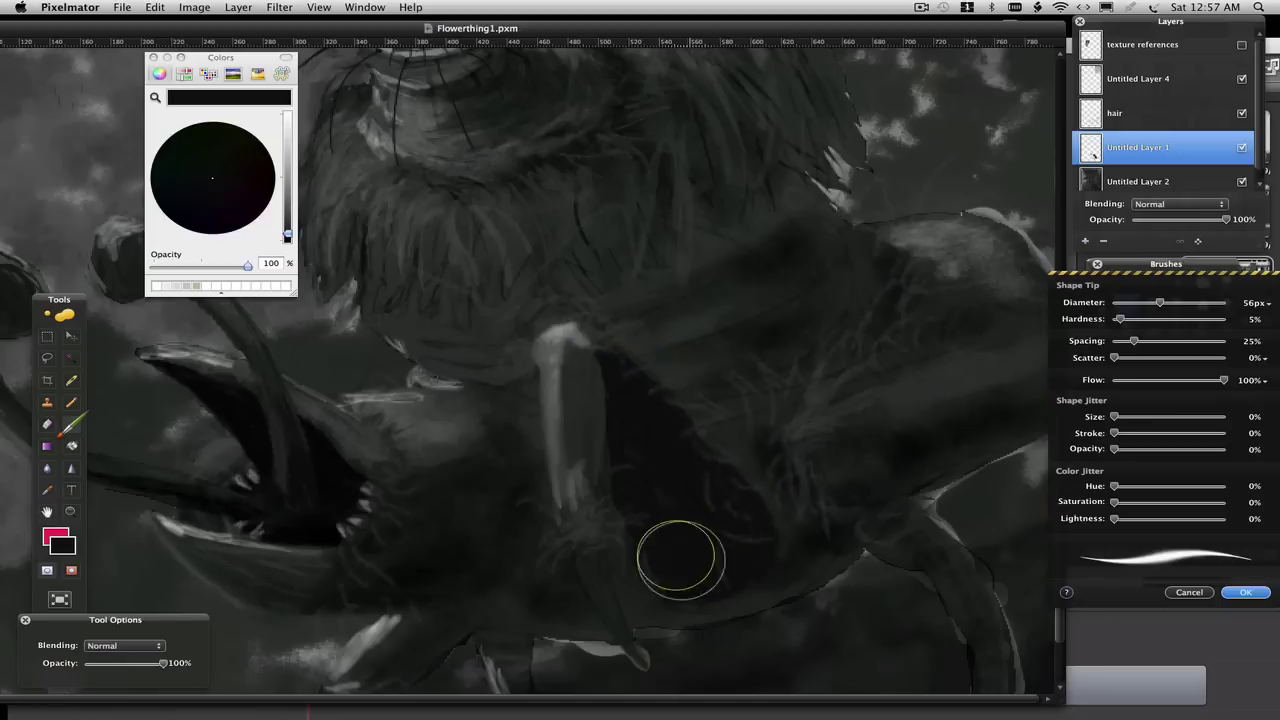
{"action": "key", "text": "ctrl+z"}
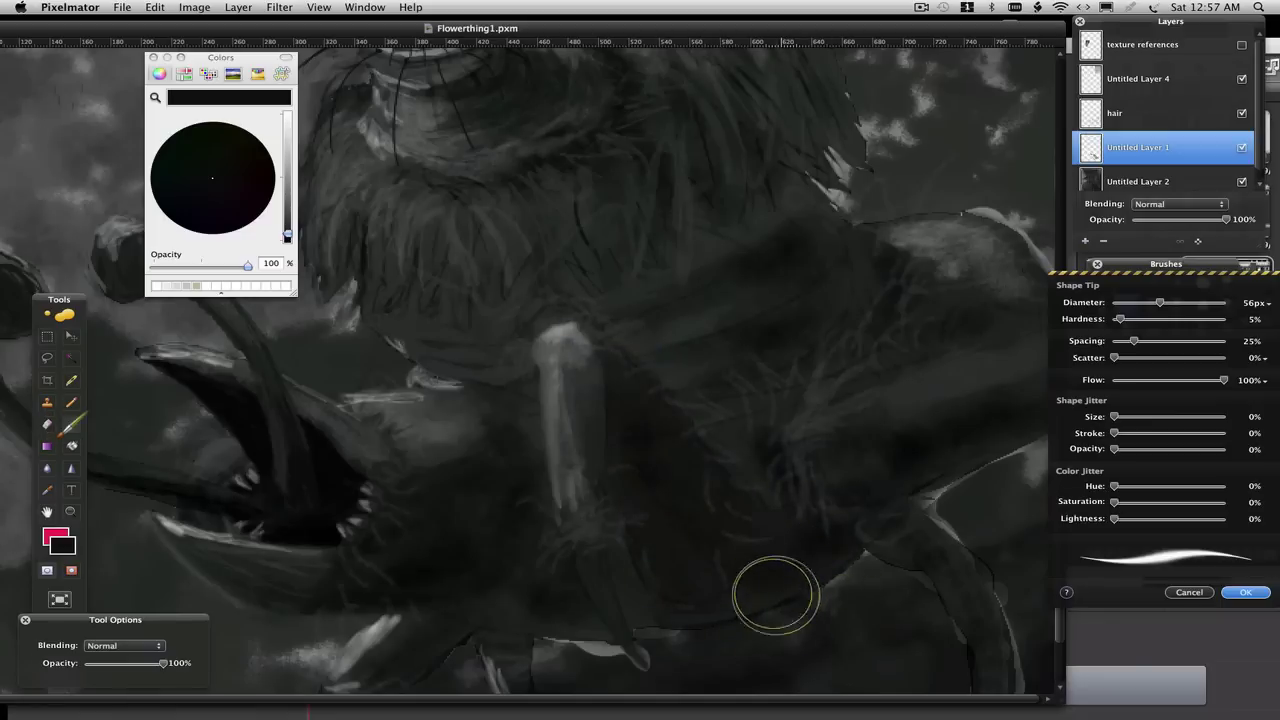
Zoom out and bring the creature's lower body into view.
{"action": "key", "text": "super+minus"}
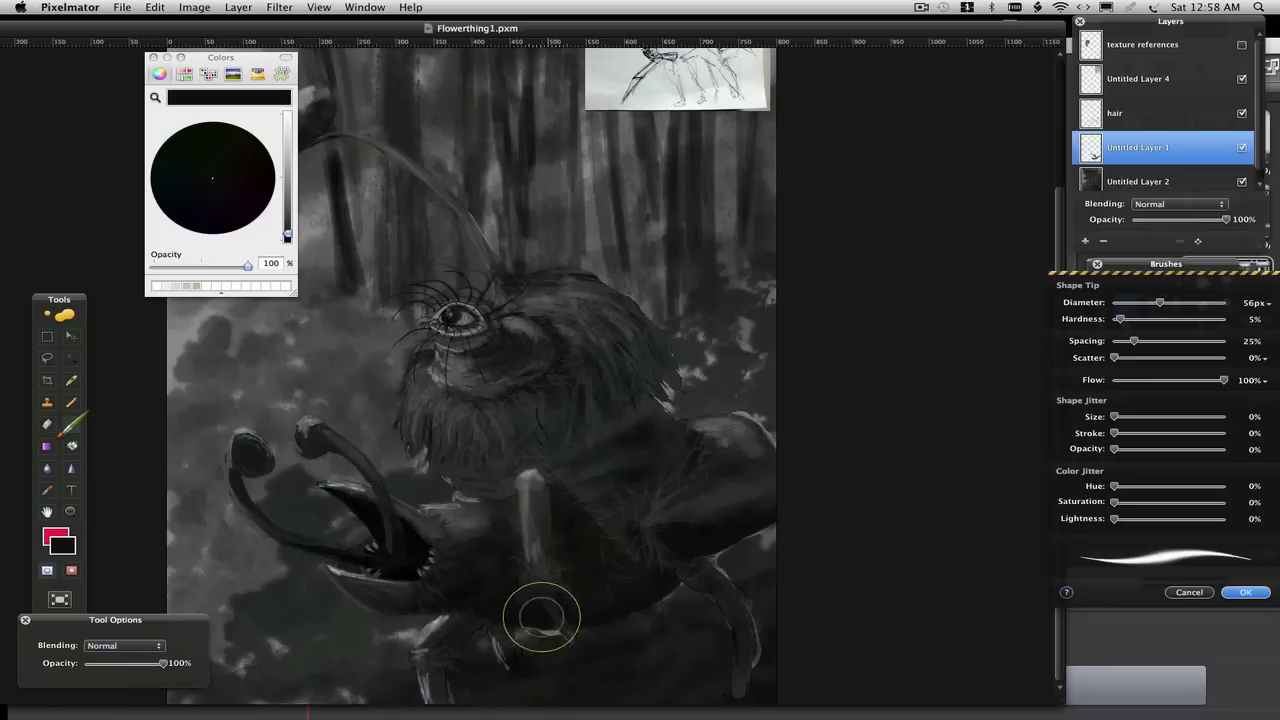
{"action": "key", "text": "e"}
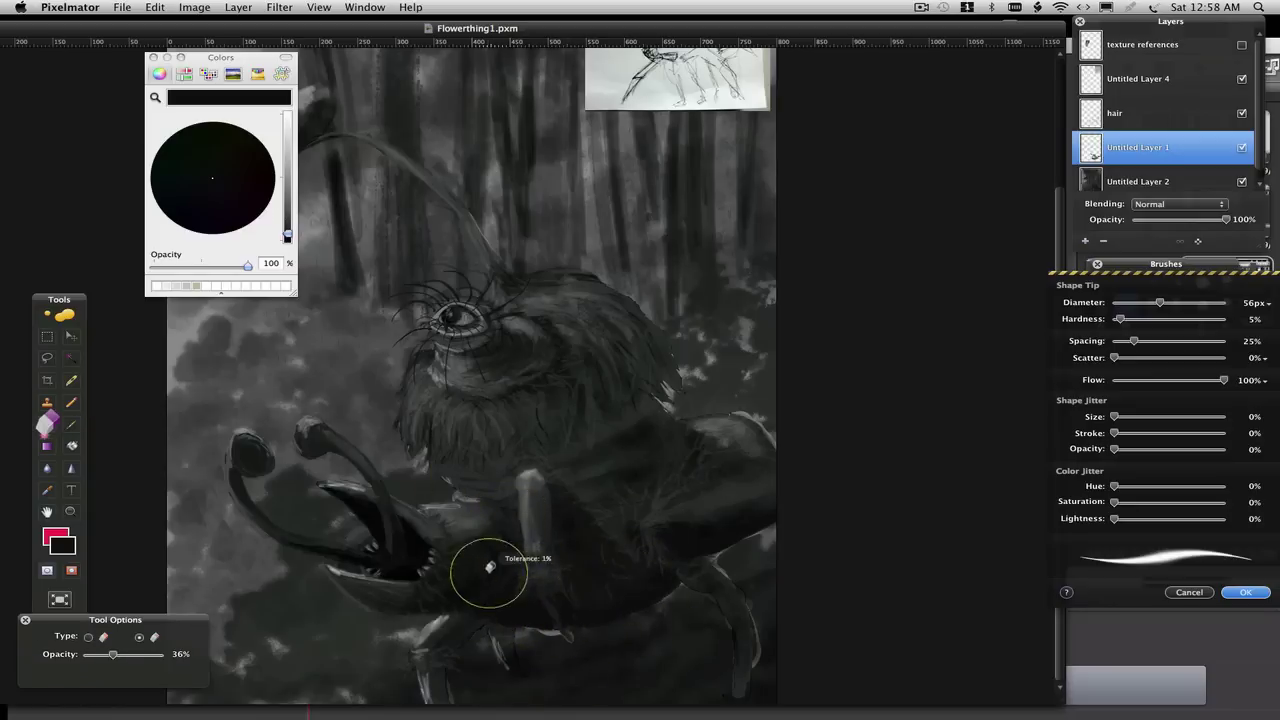
{"action": "scroll", "coordinate": [600, 568], "scroll_direction": "up", "scroll_amount": 3}
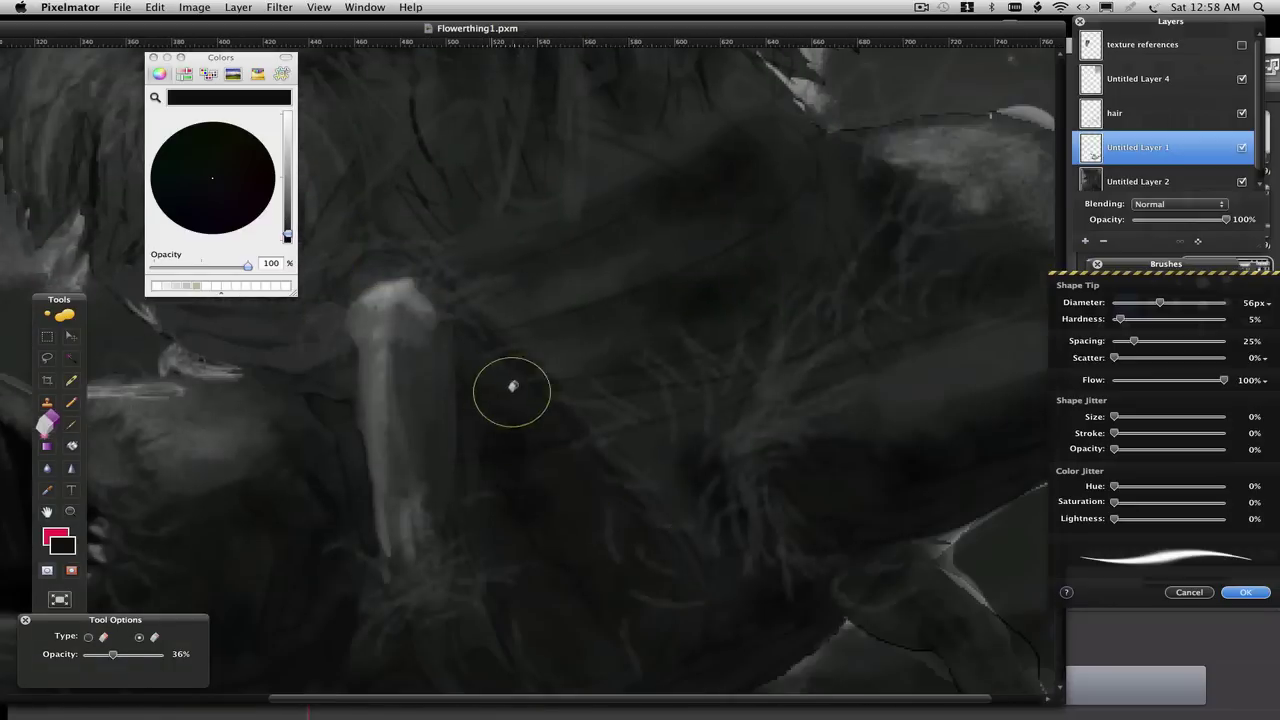
{"action": "key", "text": "b"}
{"action": "key", "text": "alt"}
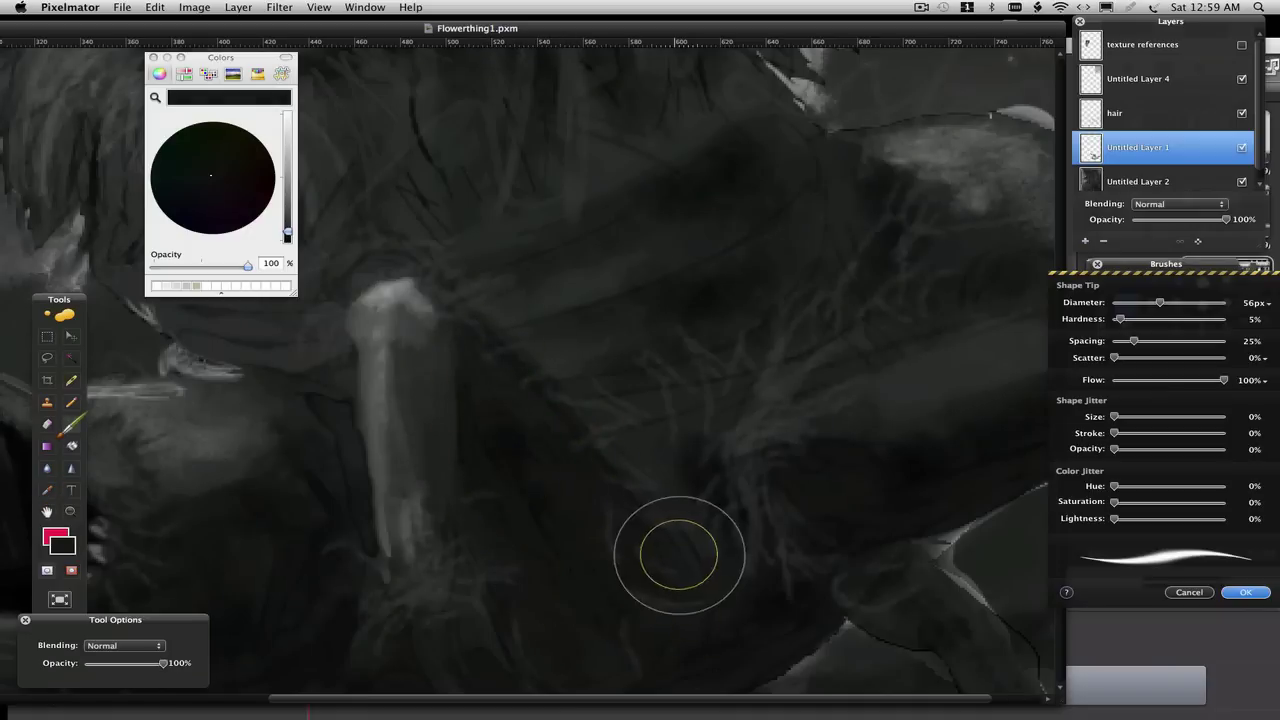
{"action": "key", "text": "alt"}
{"action": "scroll", "coordinate": [649, 560], "scroll_direction": "down", "scroll_amount": 5}
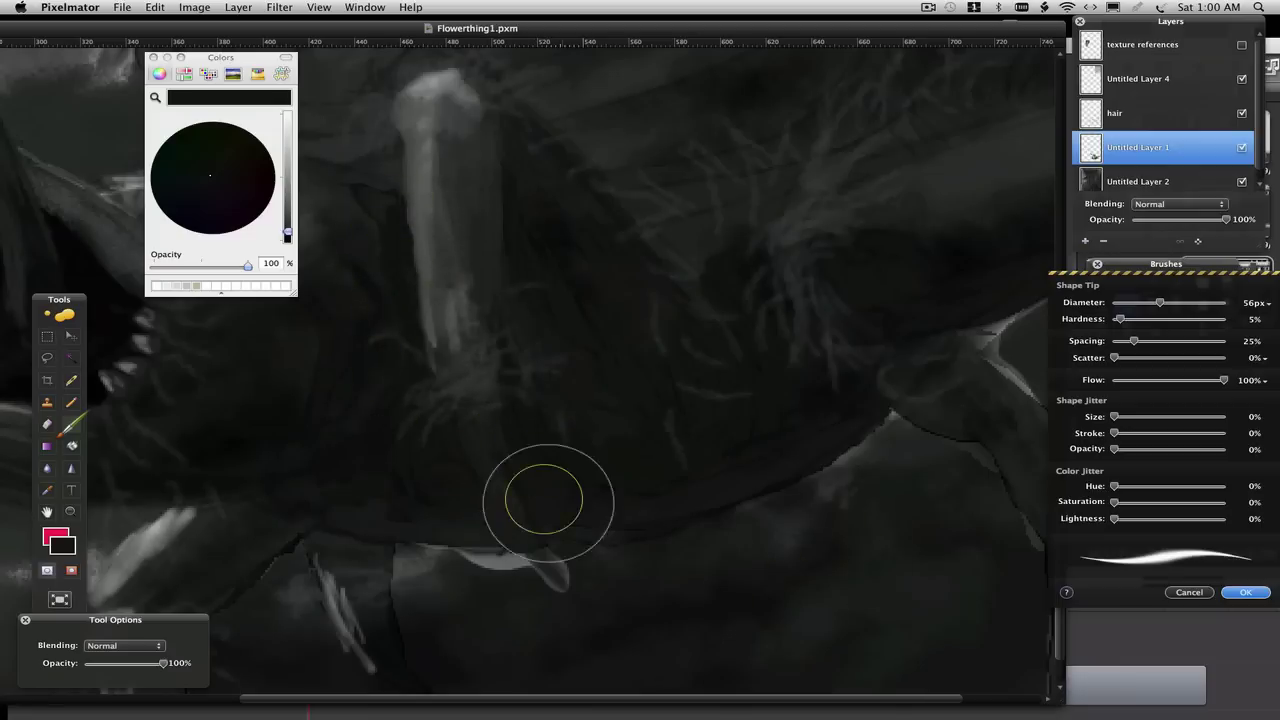
Set a Clone Stamp source on the body and shrink the brush to 22 px.
{"action": "key", "text": "s"}
{"action": "left_click", "coordinate": [705, 569], "text": "alt"}
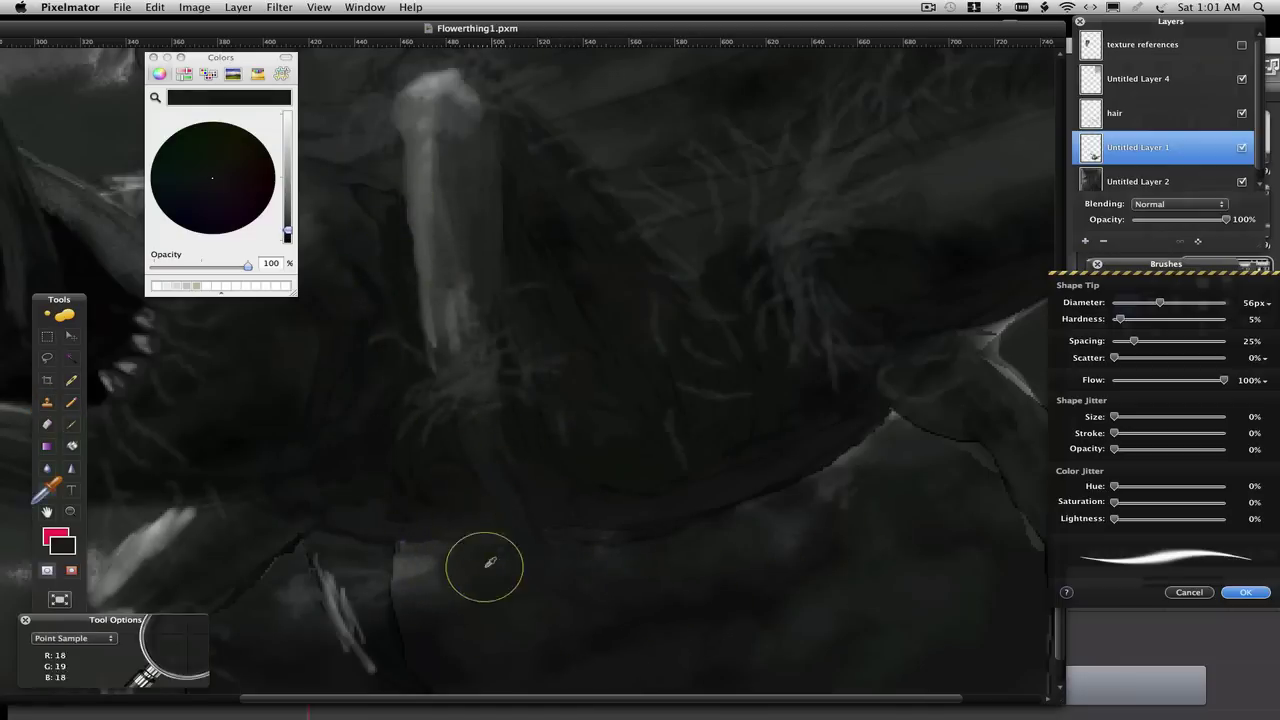
{"action": "key", "text": "b"}
{"action": "key", "text": "bracketleft"}
{"action": "key", "text": "bracketleft"}
{"action": "key", "text": "bracketleft"}
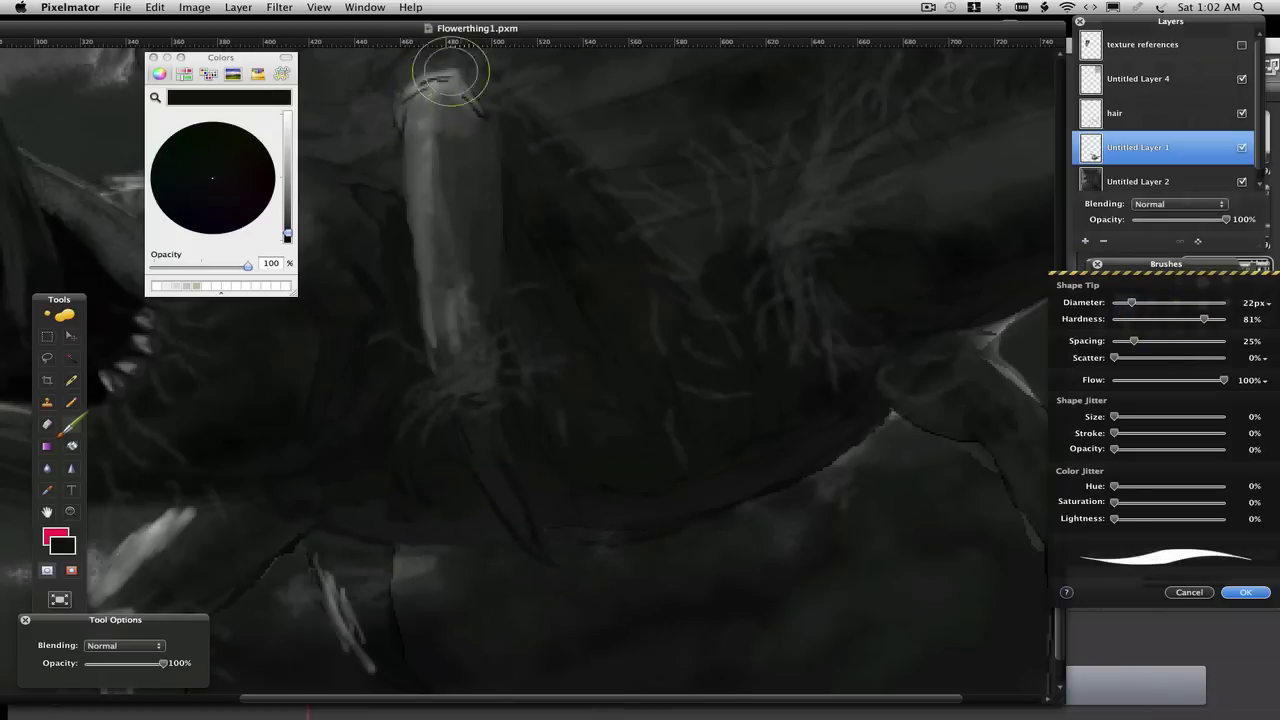
{"action": "key", "text": "e"}
Blend the shadowed fur around the stem with Clone, Brush, Eraser and Blur.
{"action": "key", "text": "super+0"}
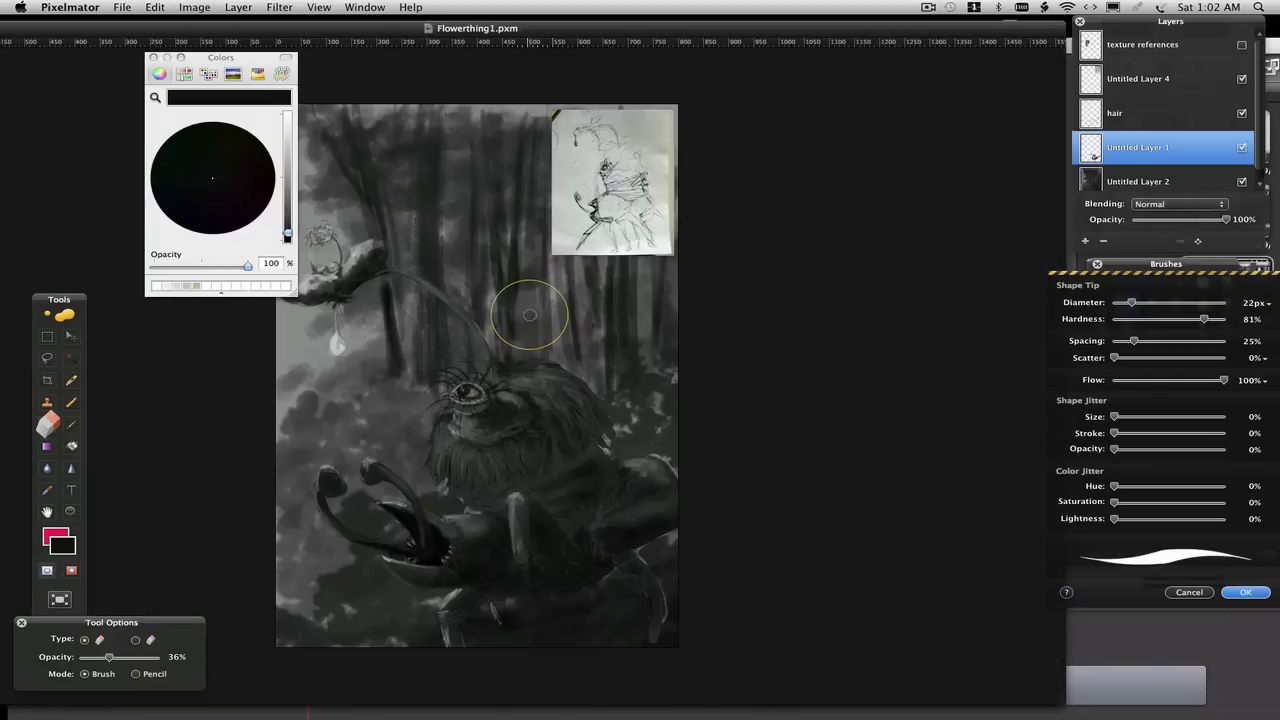
{"action": "scroll", "coordinate": [535, 308], "scroll_direction": "up", "scroll_amount": 5}
{"action": "key", "text": "s"}
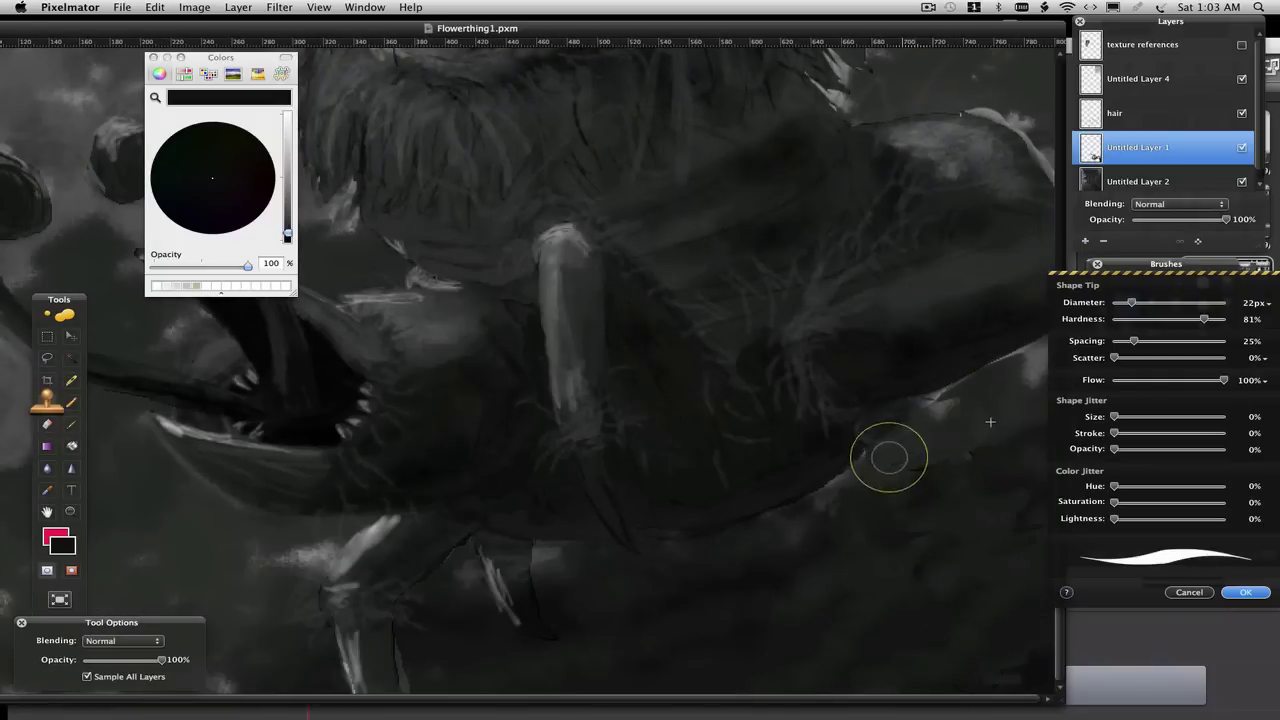
{"action": "key", "text": "b"}
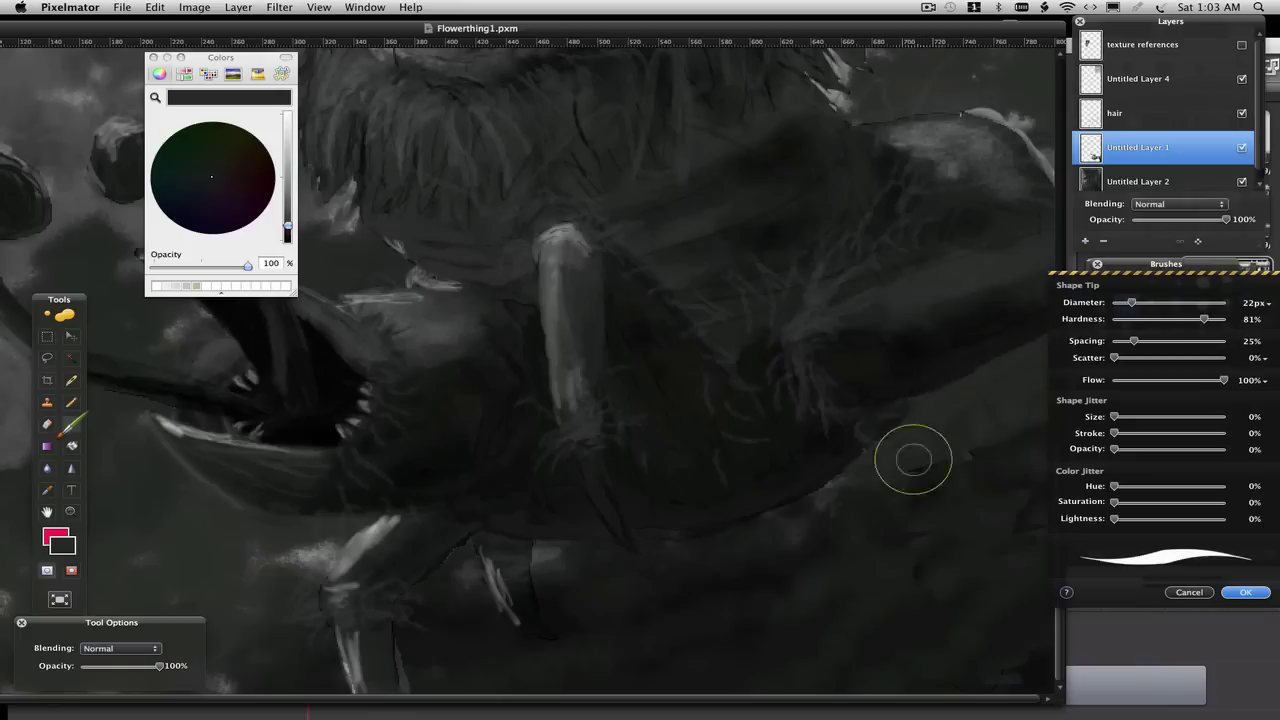
{"action": "key", "text": "e"}
{"action": "key", "text": "r"}
{"action": "key", "text": "e"}
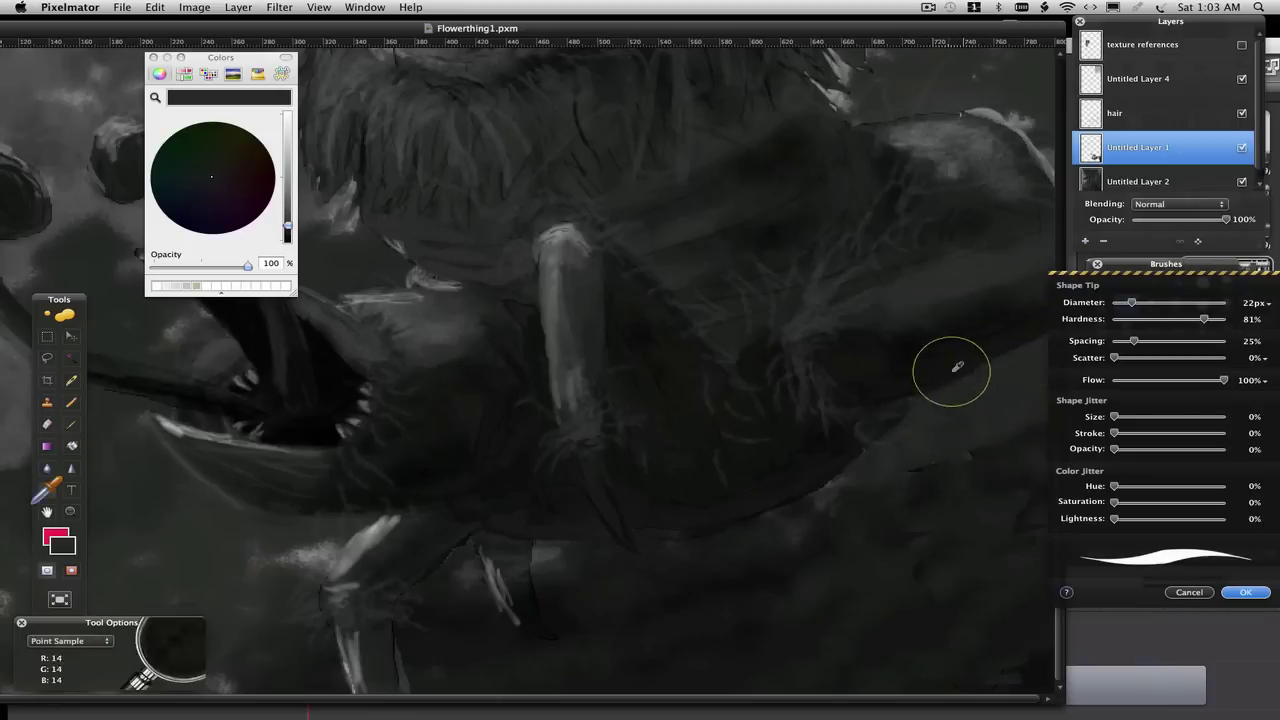
{"action": "key", "text": "b"}
{"action": "key", "text": "e"}
{"action": "key", "text": "b"}
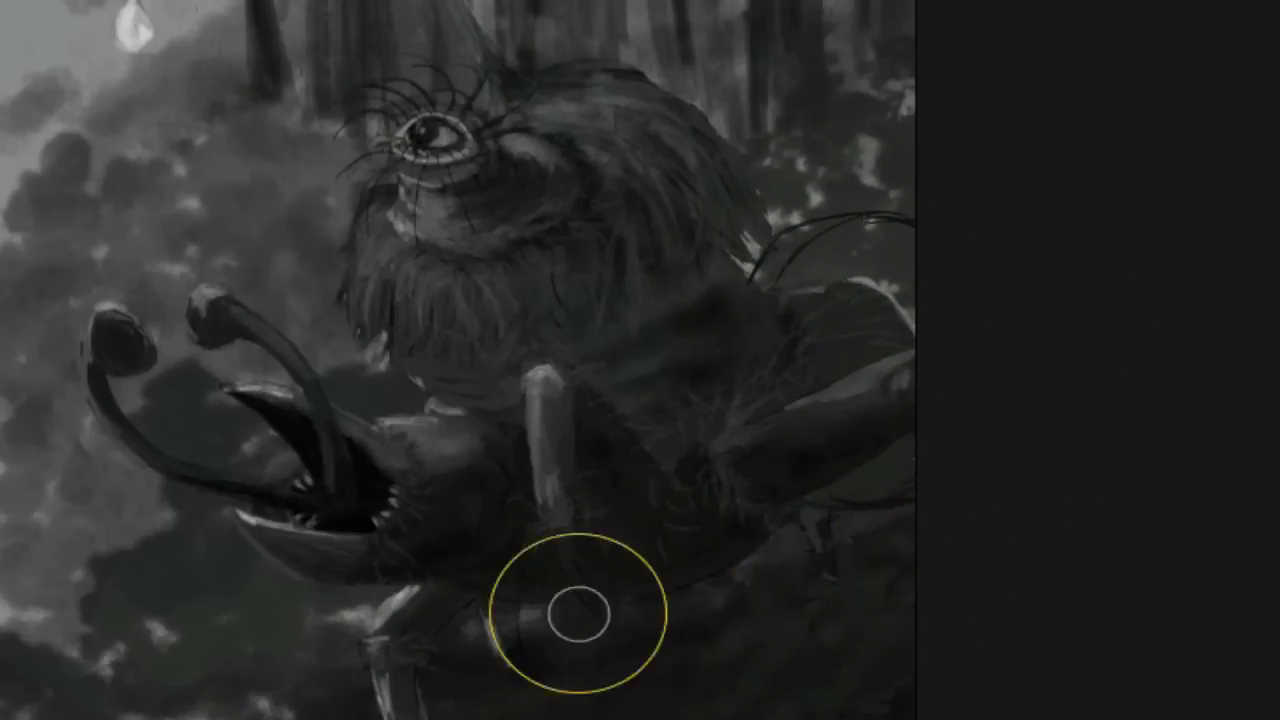
Lay and darken a grey patch beside the right tentacle, then undo that dark brushwork.
{"action": "mouse_move", "coordinate": [880, 255]}
{"action": "left_mouse_down"}
{"action": "mouse_move", "coordinate": [790, 235]}
{"action": "mouse_move", "coordinate": [911, 229]}
{"action": "left_mouse_up"}
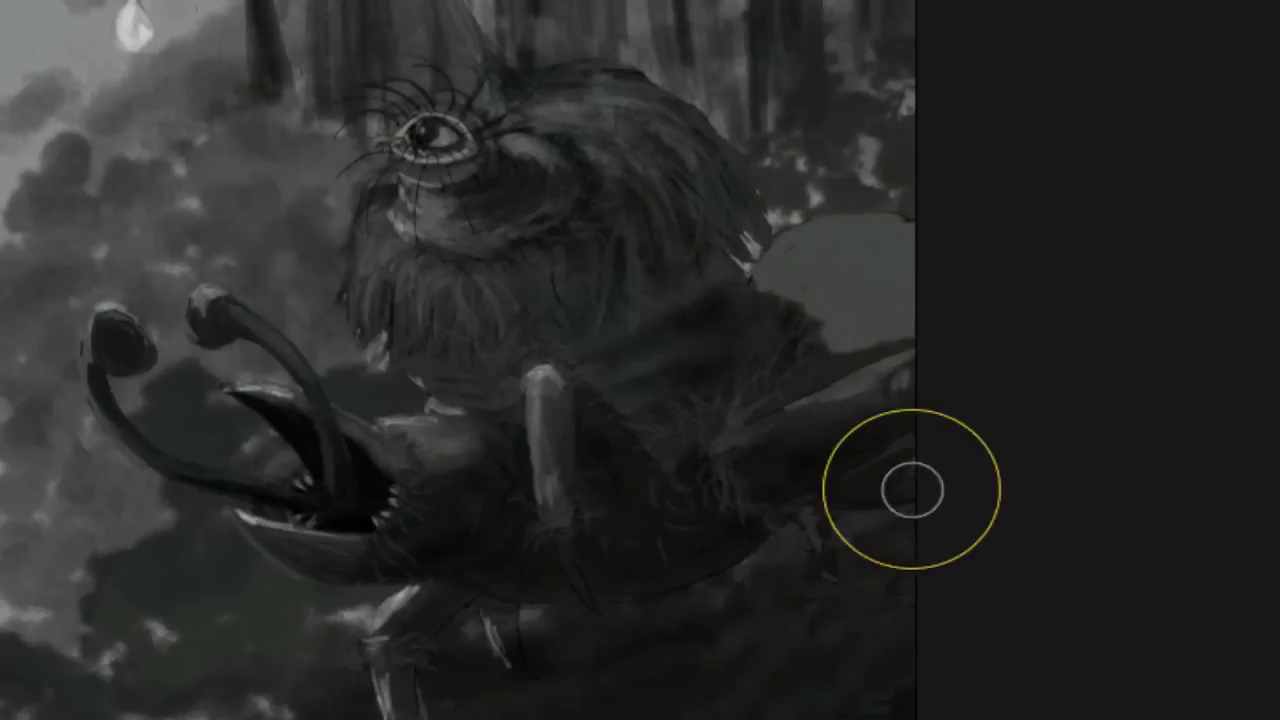
{"action": "mouse_move", "coordinate": [980, 309]}
{"action": "left_mouse_down"}
{"action": "mouse_move", "coordinate": [914, 317]}
{"action": "mouse_move", "coordinate": [778, 380]}
{"action": "mouse_move", "coordinate": [814, 326]}
{"action": "left_mouse_up"}
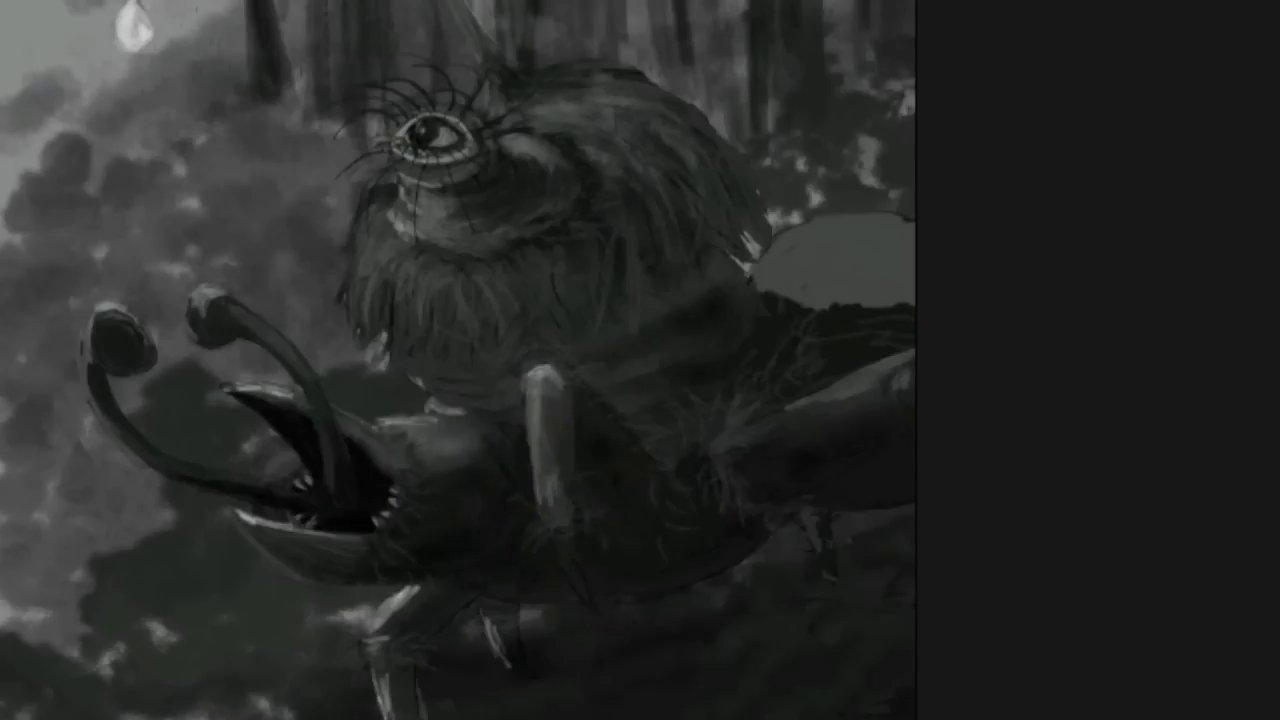
{"action": "mouse_move", "coordinate": [877, 277]}
{"action": "left_mouse_down"}
{"action": "mouse_move", "coordinate": [860, 229]}
{"action": "mouse_move", "coordinate": [891, 340]}
{"action": "mouse_move", "coordinate": [914, 266]}
{"action": "mouse_move", "coordinate": [843, 263]}
{"action": "left_mouse_up"}
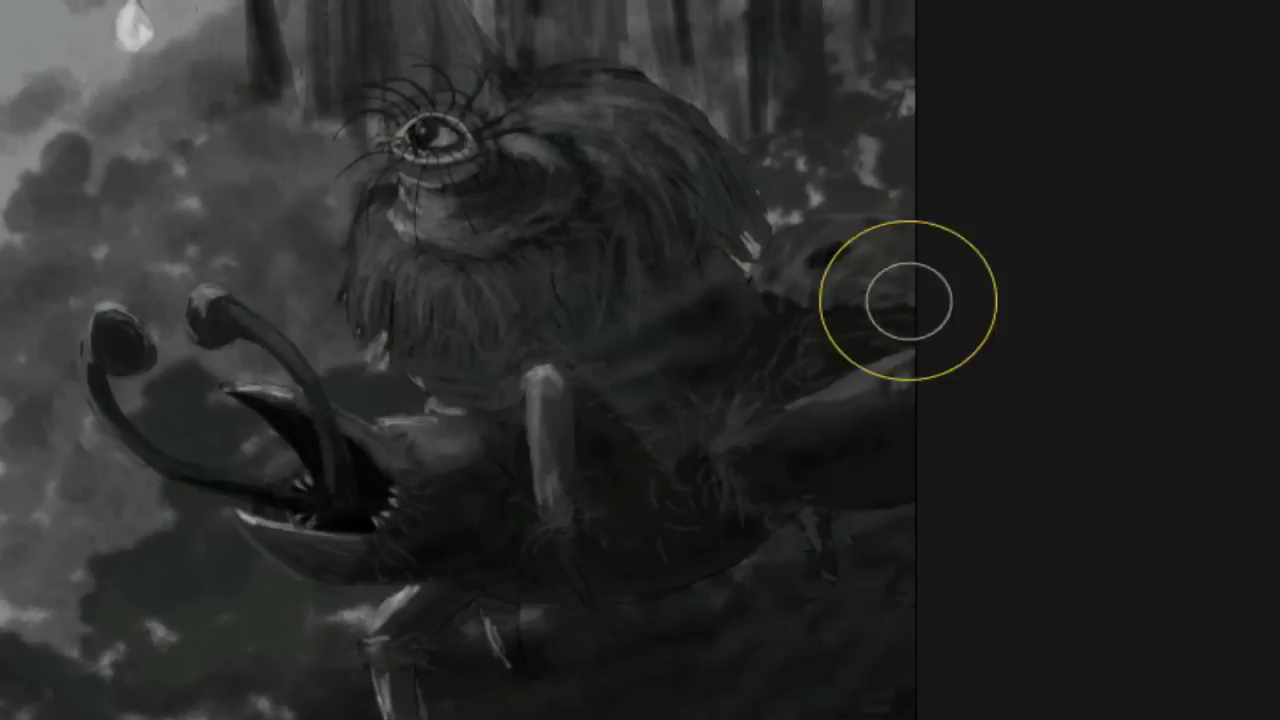
{"action": "left_click_drag", "start_coordinate": [906, 294], "coordinate": [868, 278]}
{"action": "key", "text": "ctrl+z"}
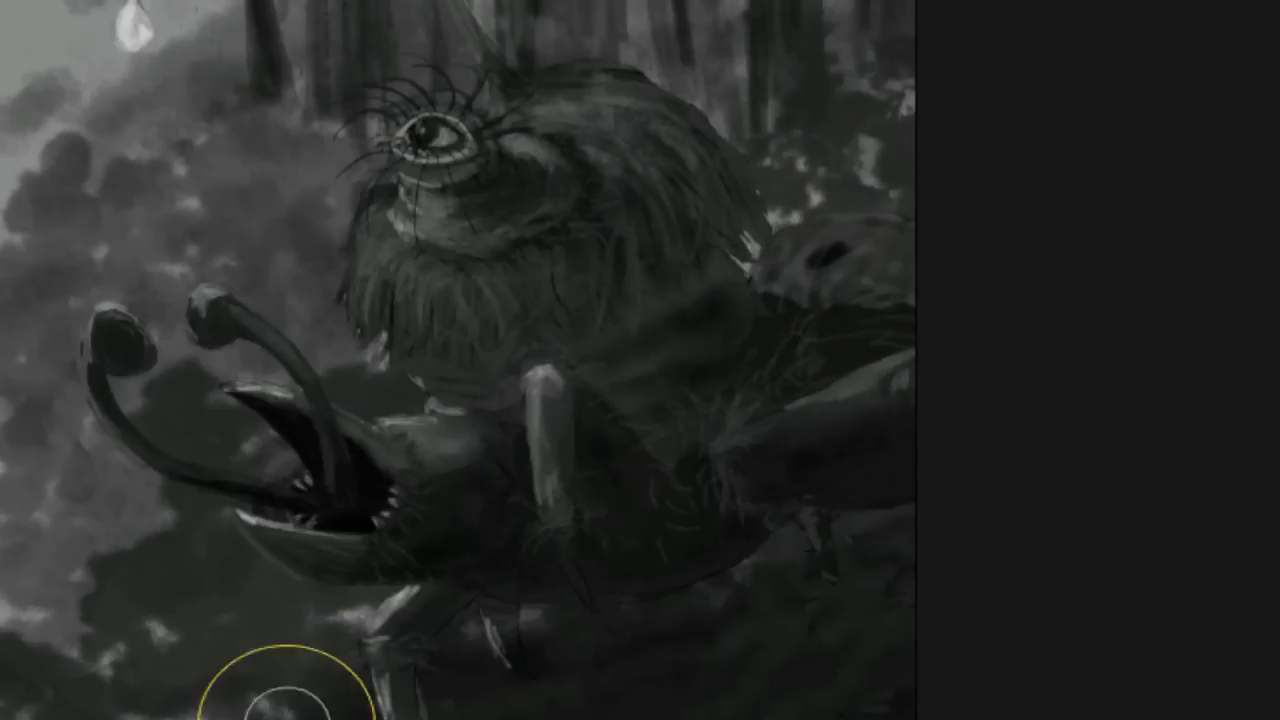
{"action": "key", "text": "ctrl+z"}
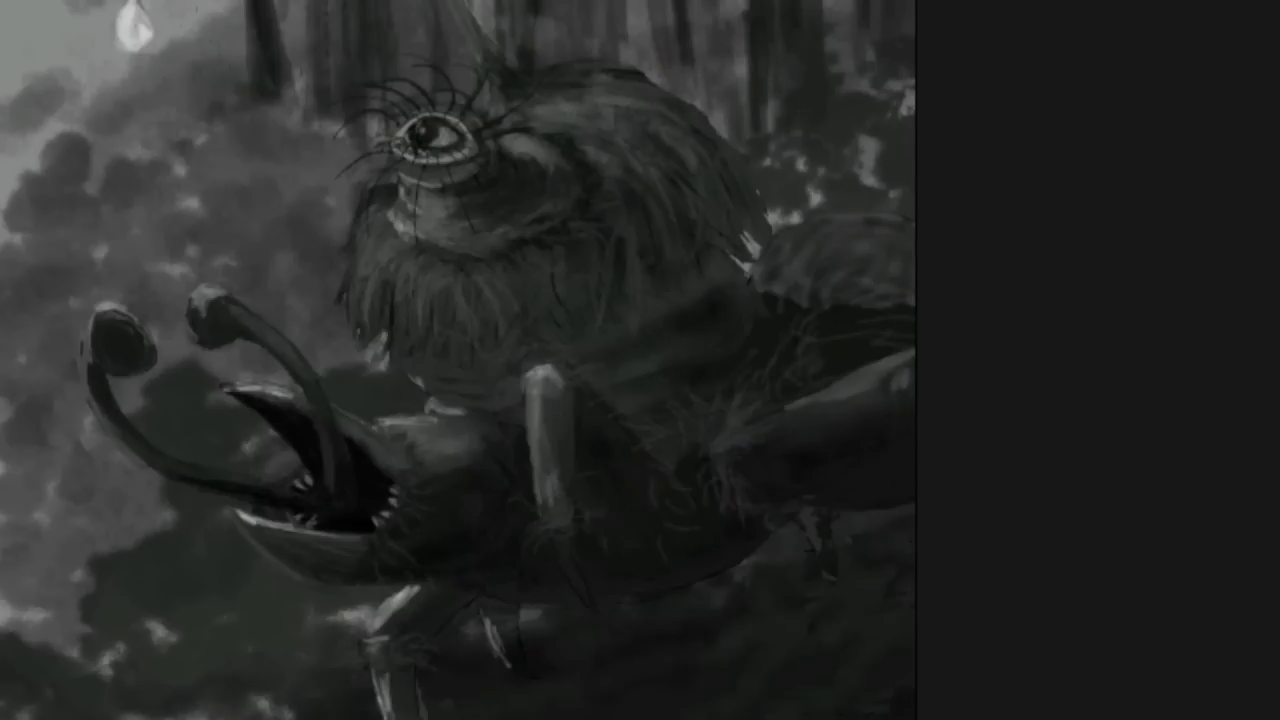
Darken the shape on the creature's right flank, discarding a lighter grey patch.
{"action": "left_click_drag", "start_coordinate": [871, 314], "coordinate": [917, 293]}
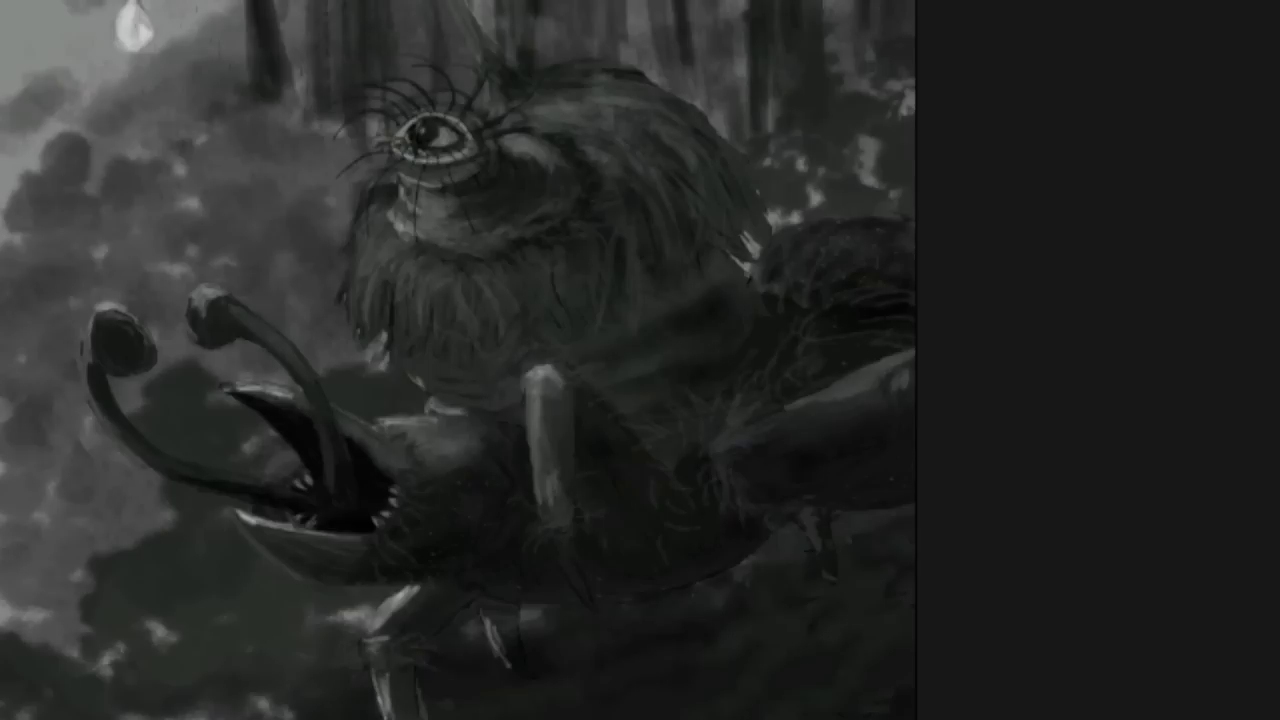
{"action": "mouse_move", "coordinate": [686, 294]}
{"action": "left_mouse_down"}
{"action": "mouse_move", "coordinate": [803, 300]}
{"action": "mouse_move", "coordinate": [800, 316]}
{"action": "mouse_move", "coordinate": [848, 325]}
{"action": "left_mouse_up"}
{"action": "key", "text": "ctrl+z"}
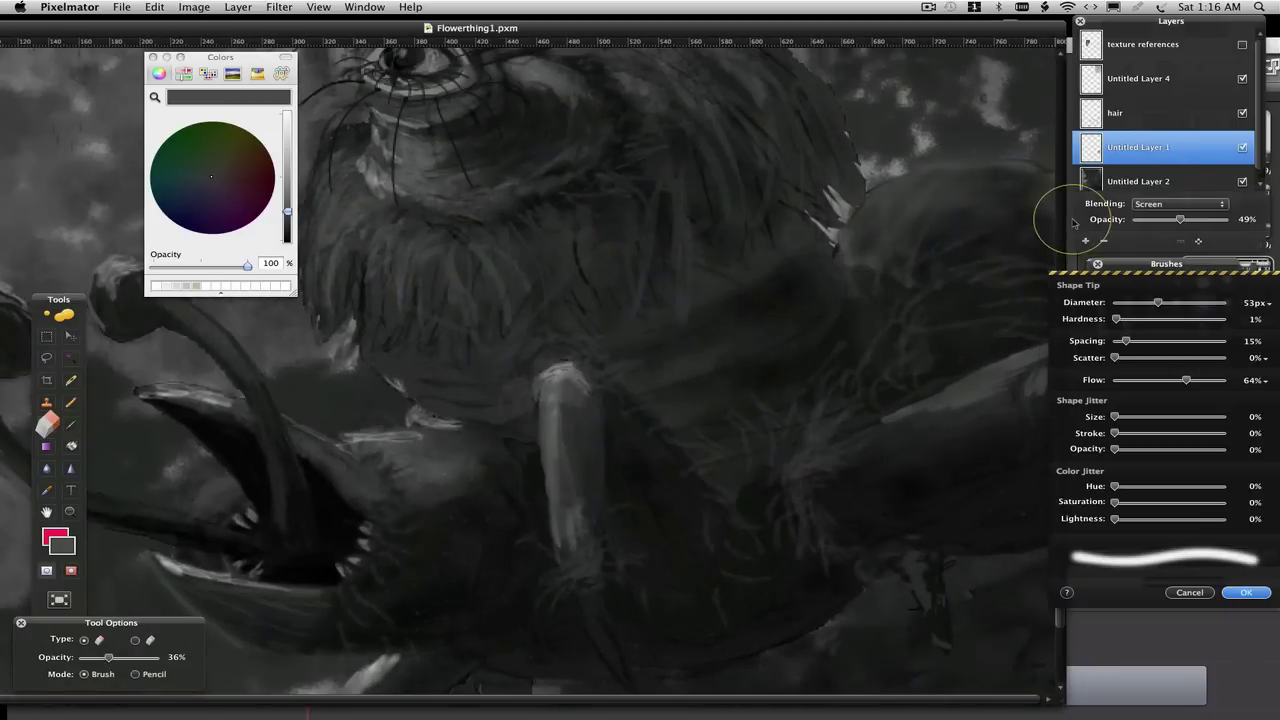
Merge the Screen layer down and sample several body greys for shading.
{"action": "left_click", "coordinate": [1103, 240]}
{"action": "key", "text": "b"}
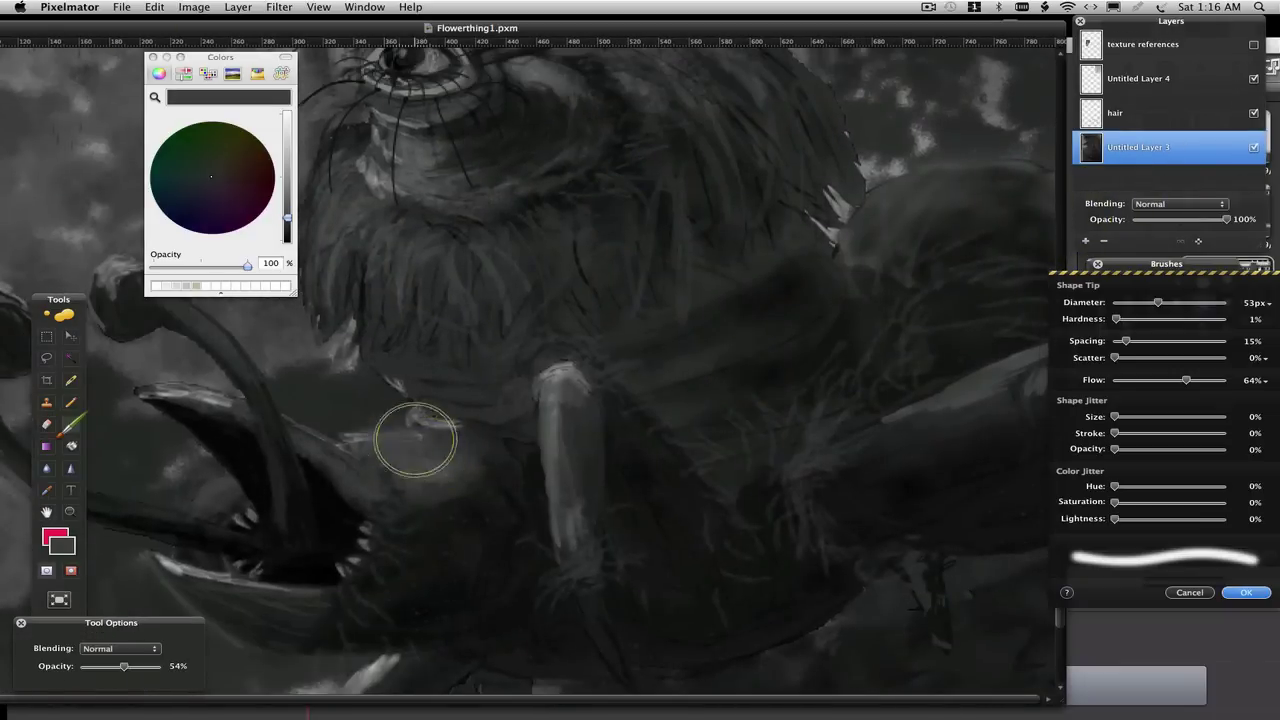
{"action": "left_click", "coordinate": [428, 500], "text": "alt"}
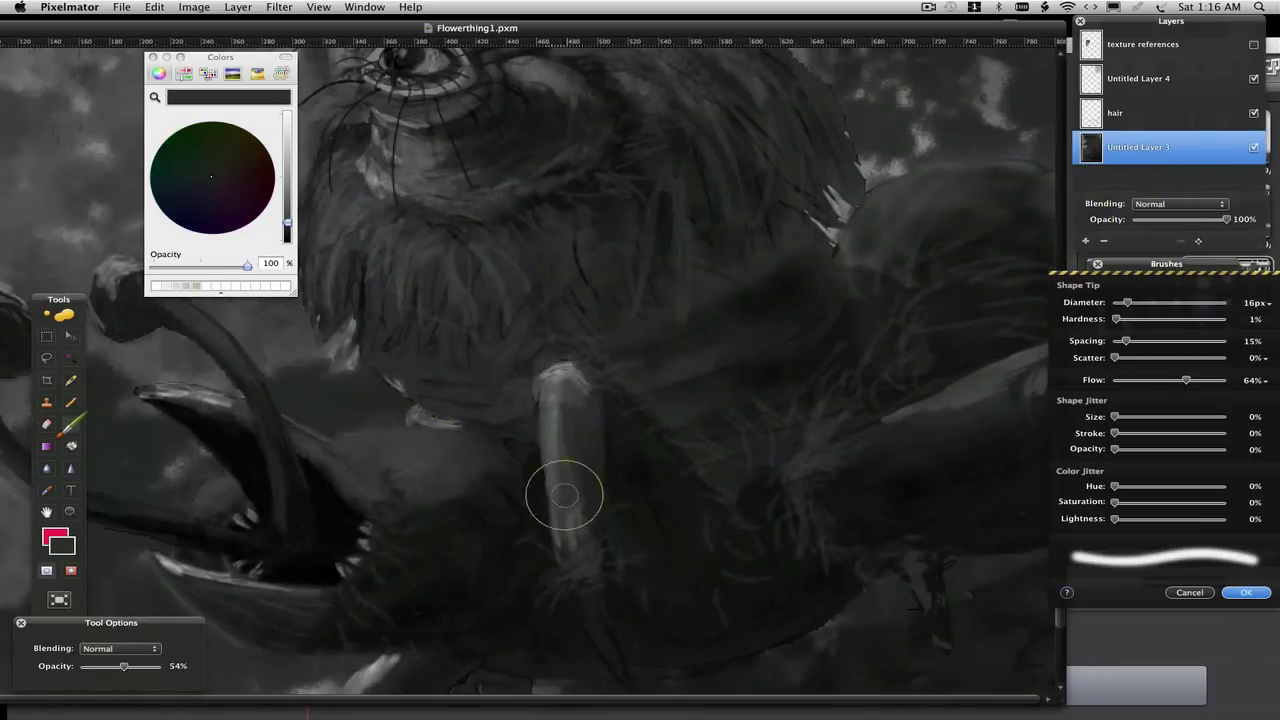
{"action": "key", "text": "alt"}
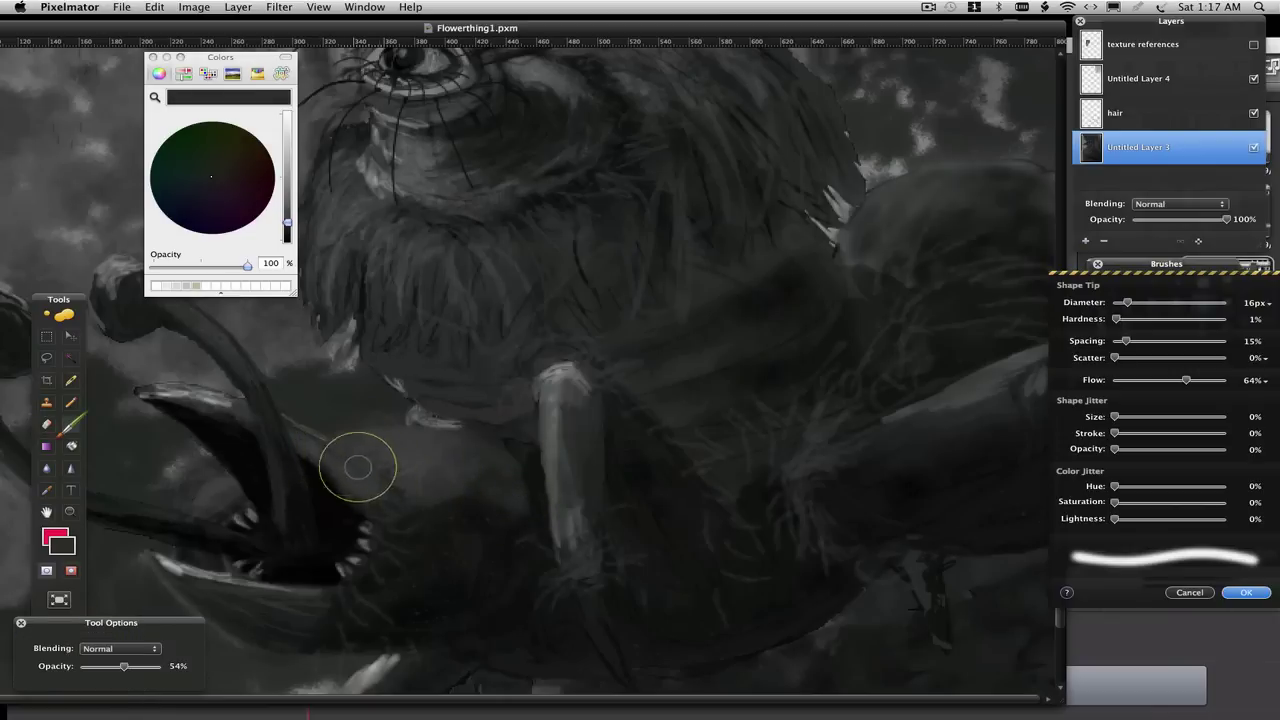
{"action": "left_click", "coordinate": [357, 464], "text": "alt"}
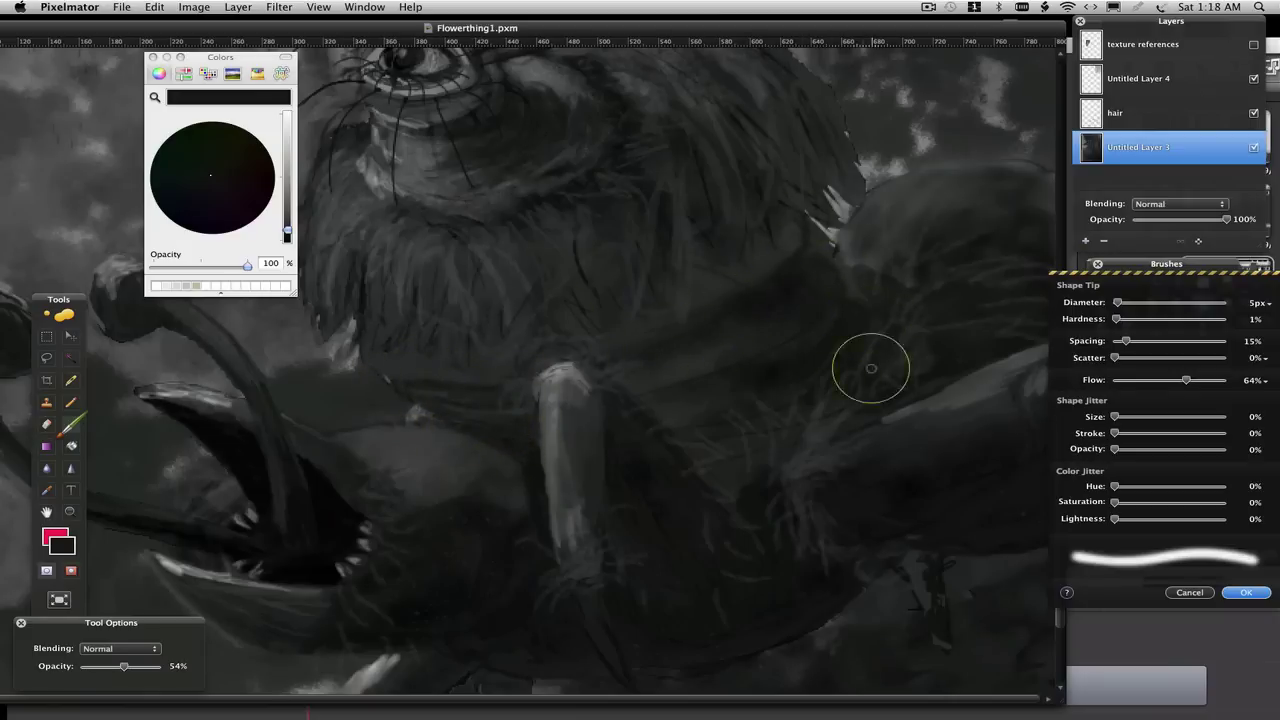
{"action": "left_click", "coordinate": [729, 436], "text": "alt"}
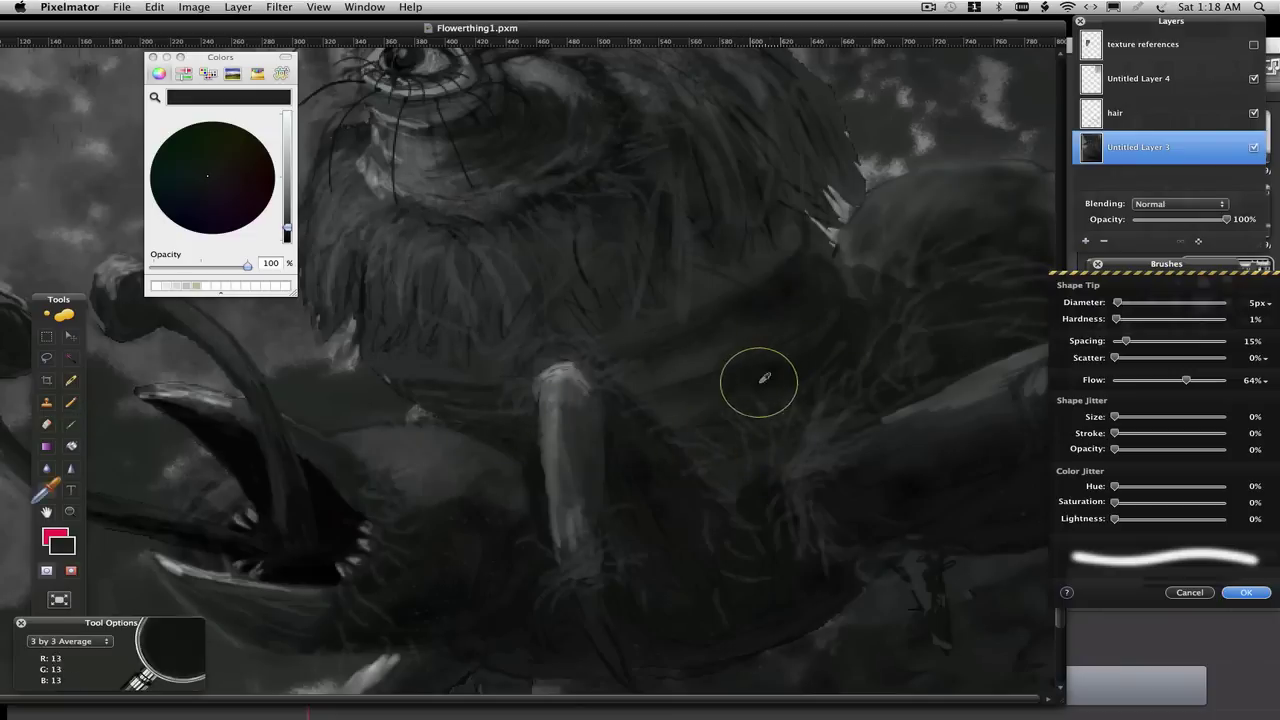
{"action": "left_click", "coordinate": [751, 374], "text": "alt"}
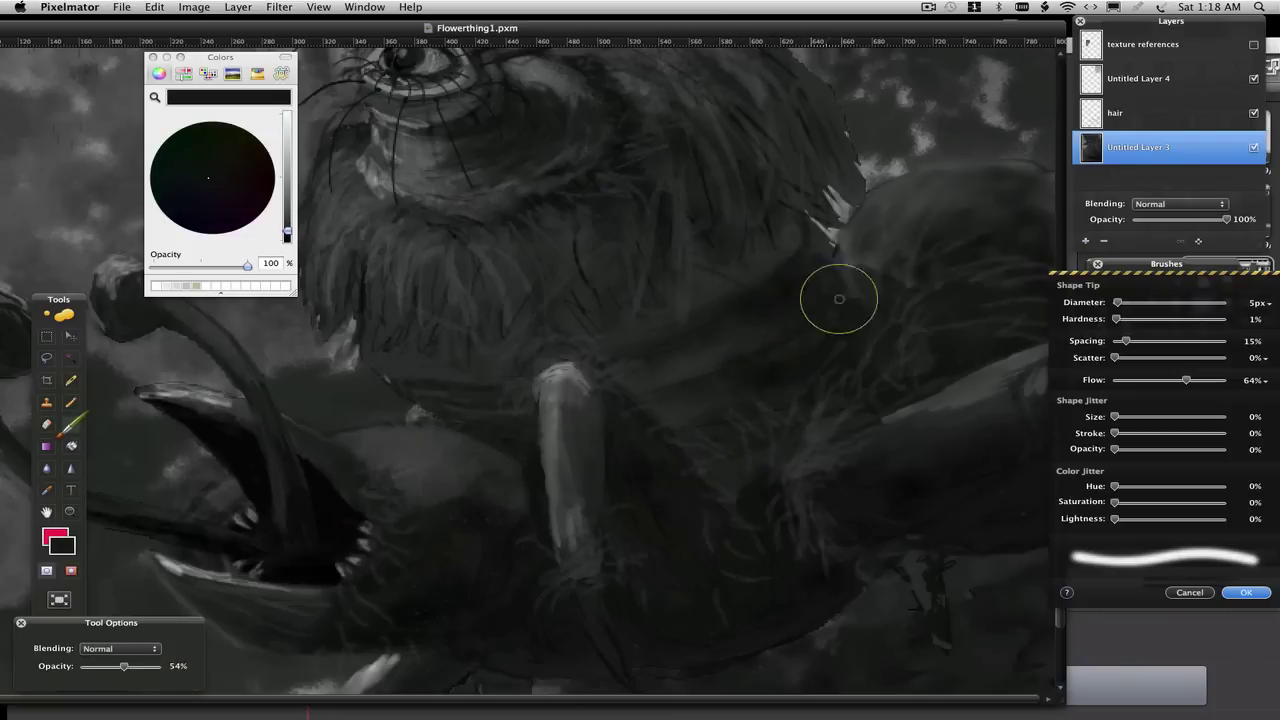
{"action": "left_click", "coordinate": [426, 414], "text": "alt"}
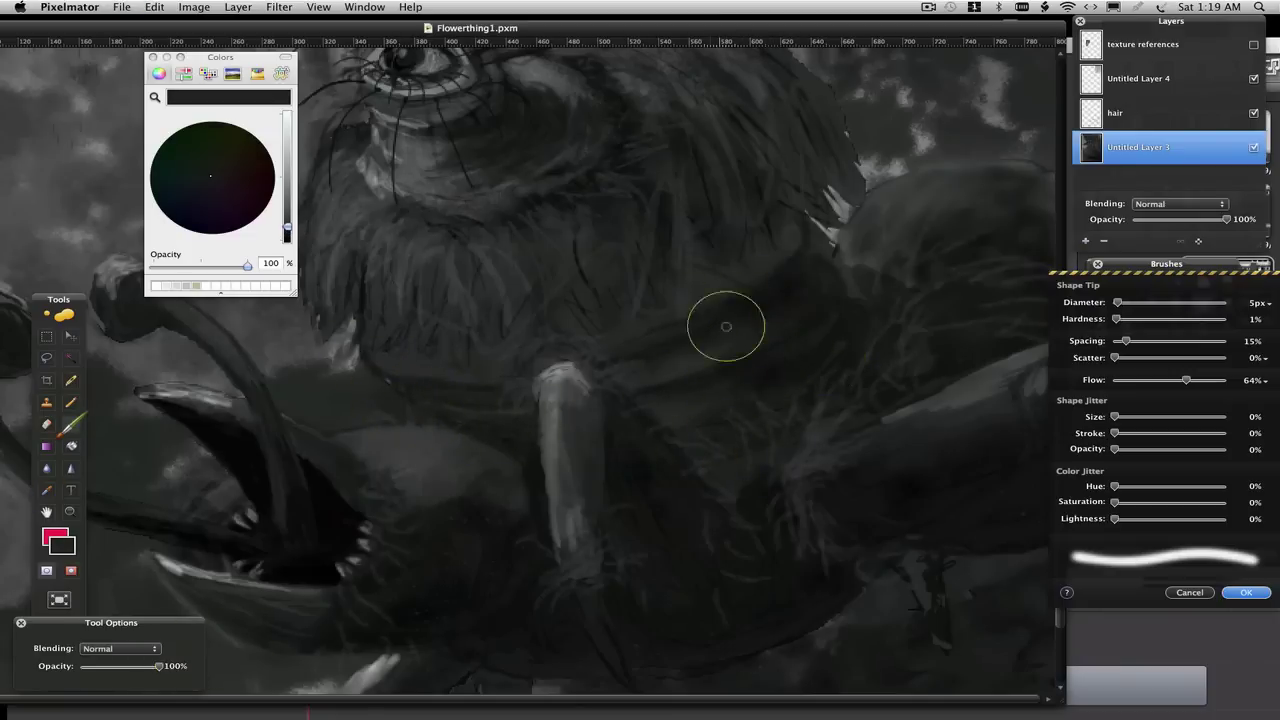
{"action": "left_click", "coordinate": [687, 314], "text": "alt"}
{"action": "left_click", "coordinate": [756, 337], "text": "alt"}
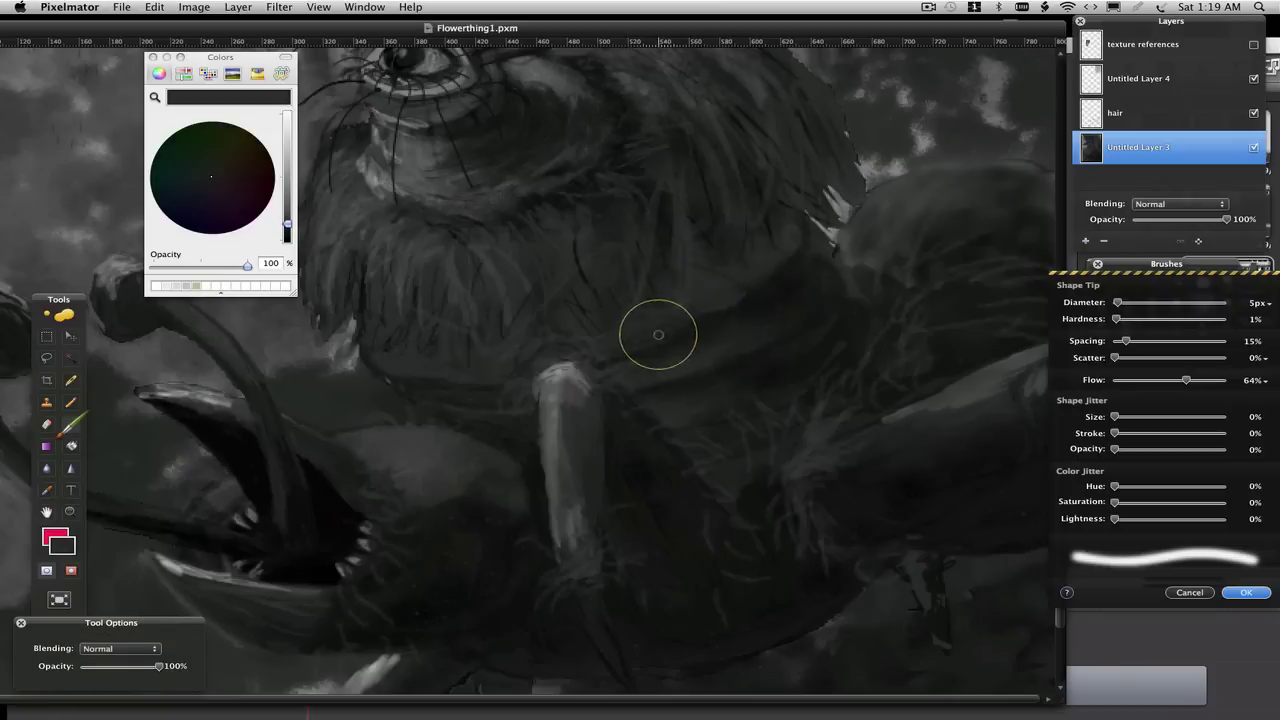
{"action": "key", "text": "r"}
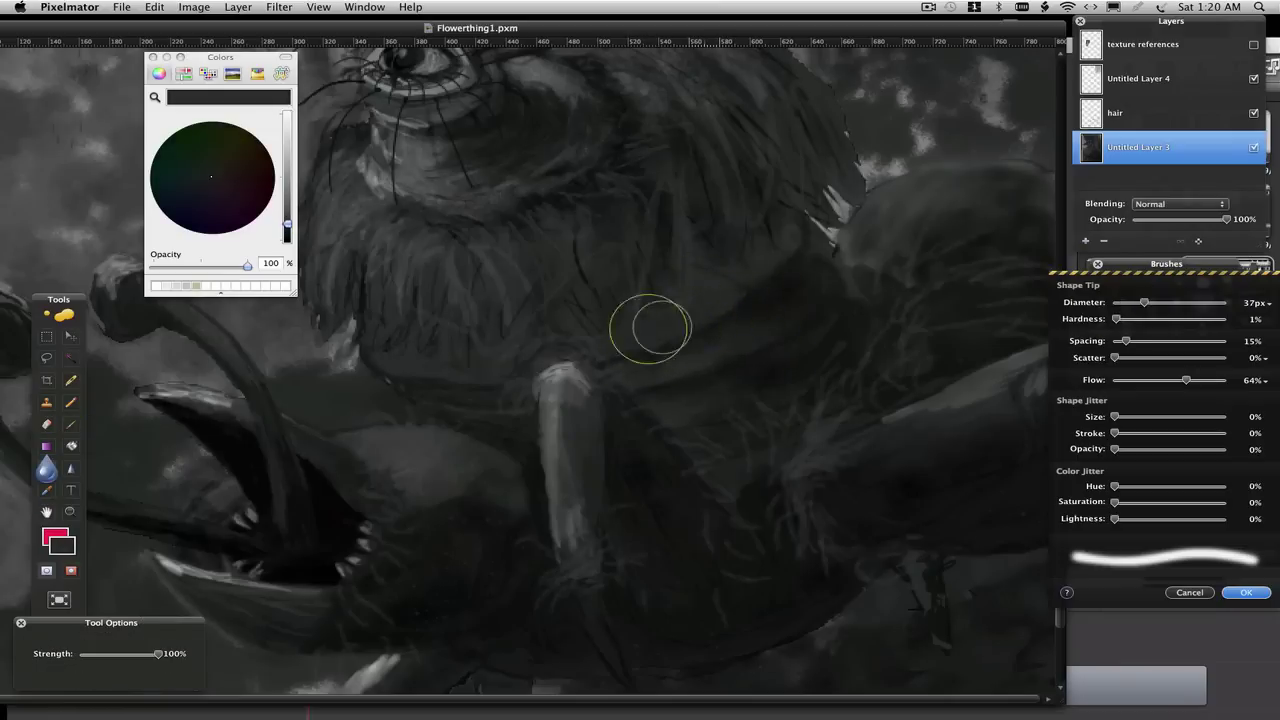
Paint shadows under the fuzzy head on a new Multiply layer at about 42% opacity.
{"action": "left_click", "coordinate": [1085, 240]}
{"action": "left_click", "coordinate": [1180, 203]}
{"action": "left_click", "coordinate": [1175, 260]}
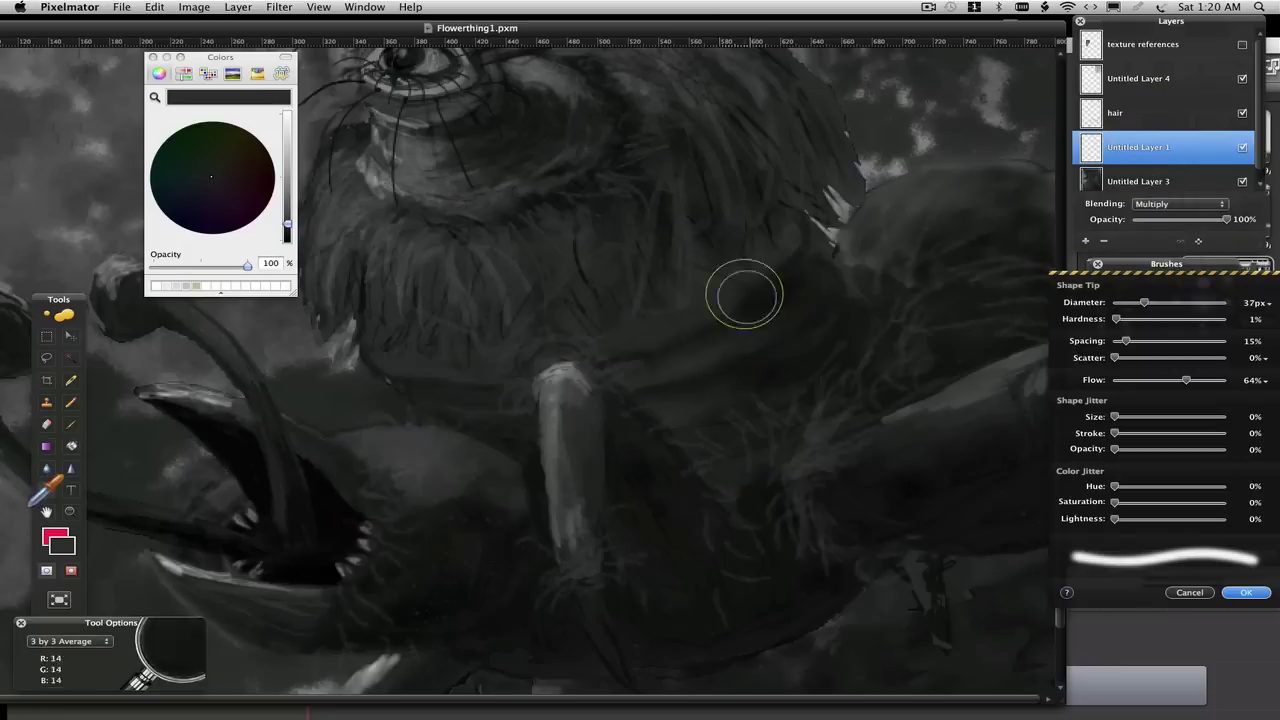
{"action": "key", "text": "b"}
{"action": "mouse_move", "coordinate": [800, 220]}
{"action": "left_mouse_down"}
{"action": "mouse_move", "coordinate": [678, 302]}
{"action": "mouse_move", "coordinate": [466, 366]}
{"action": "left_mouse_up"}
{"action": "left_click_drag", "start_coordinate": [1226, 219], "coordinate": [1173, 219]}
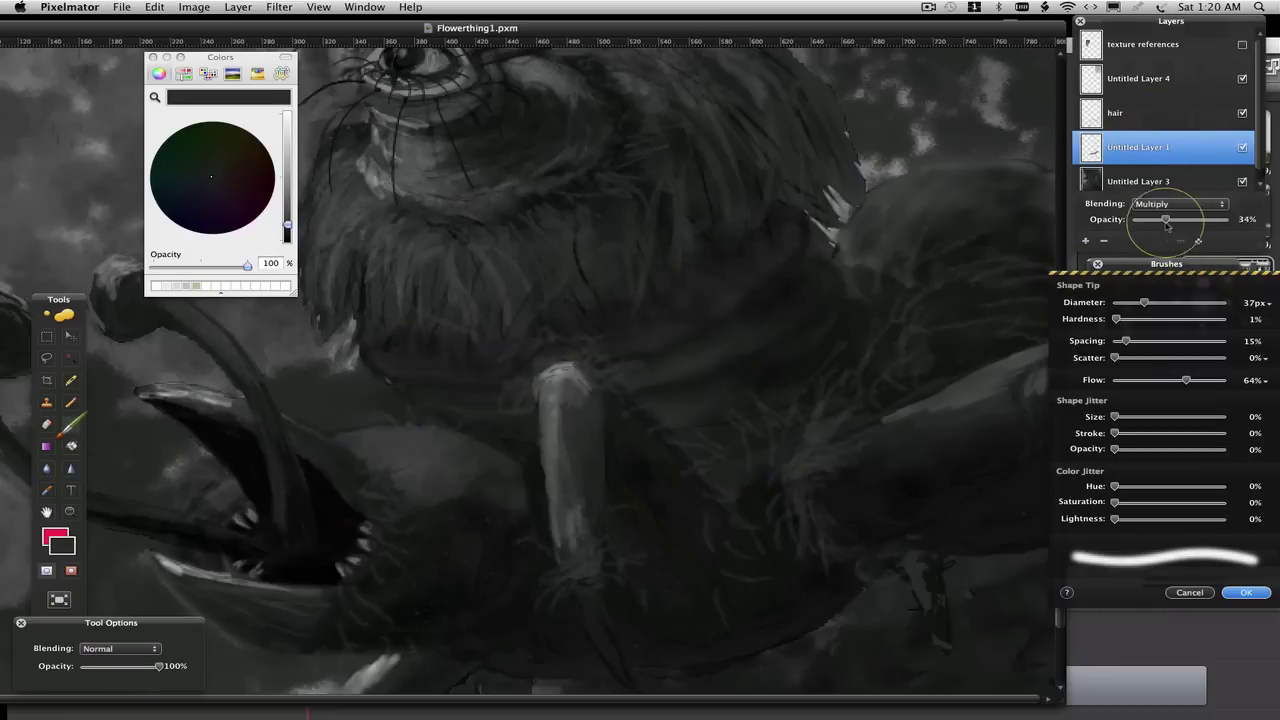
Merge the shadow layer down into the body layer.
{"action": "key", "text": "e"}
{"action": "key", "text": "b"}
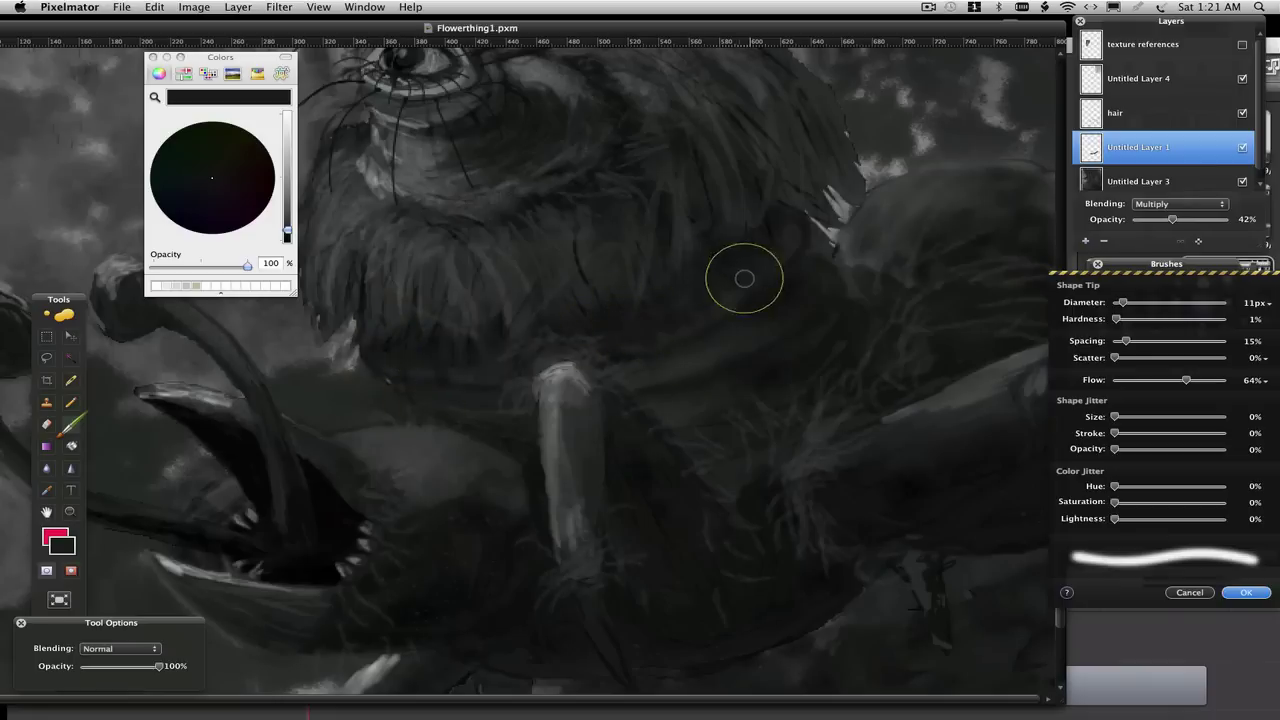
{"action": "left_click", "coordinate": [861, 292], "text": "alt"}
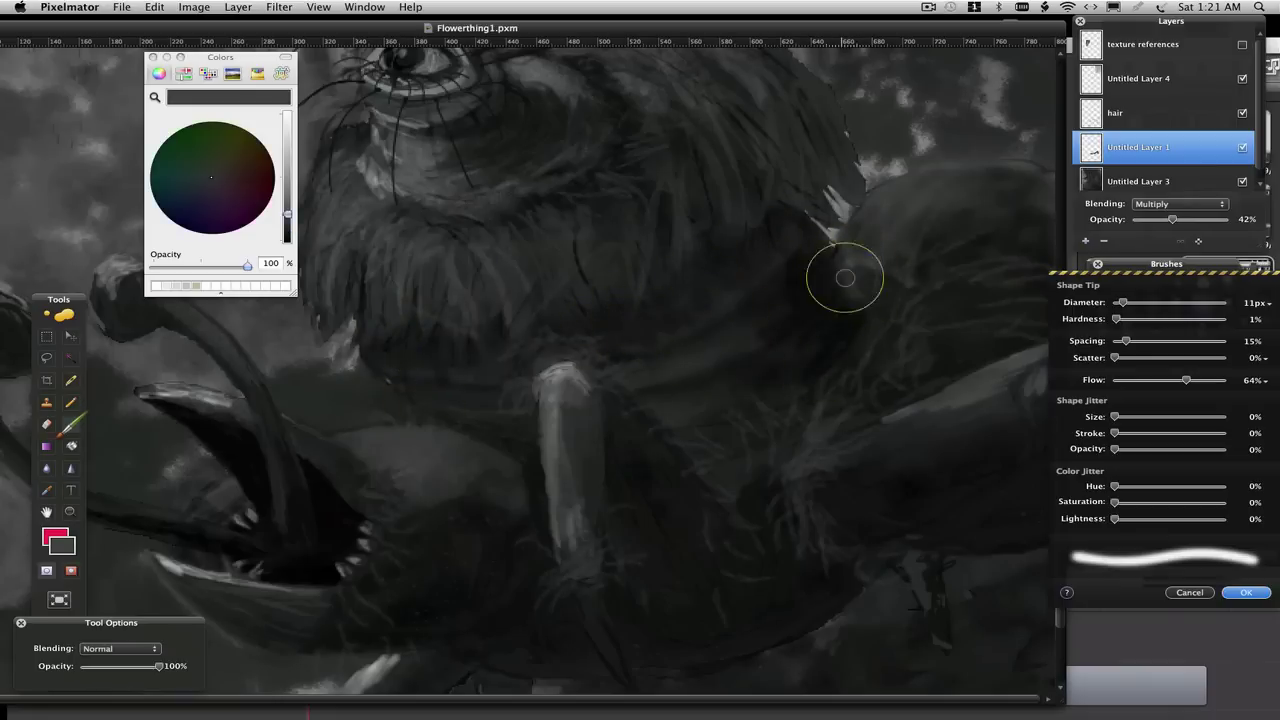
{"action": "key", "text": "r"}
{"action": "key", "text": "e"}
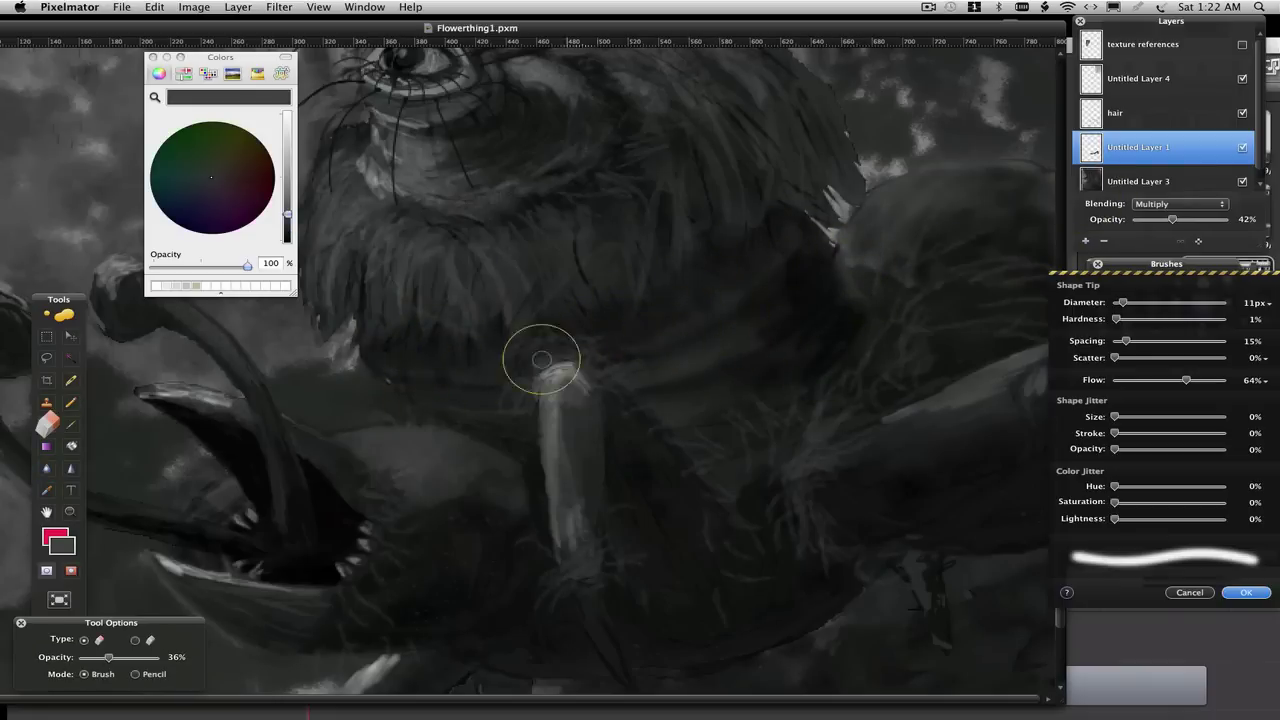
{"action": "key", "text": "super+e"}
{"action": "key", "text": "b"}
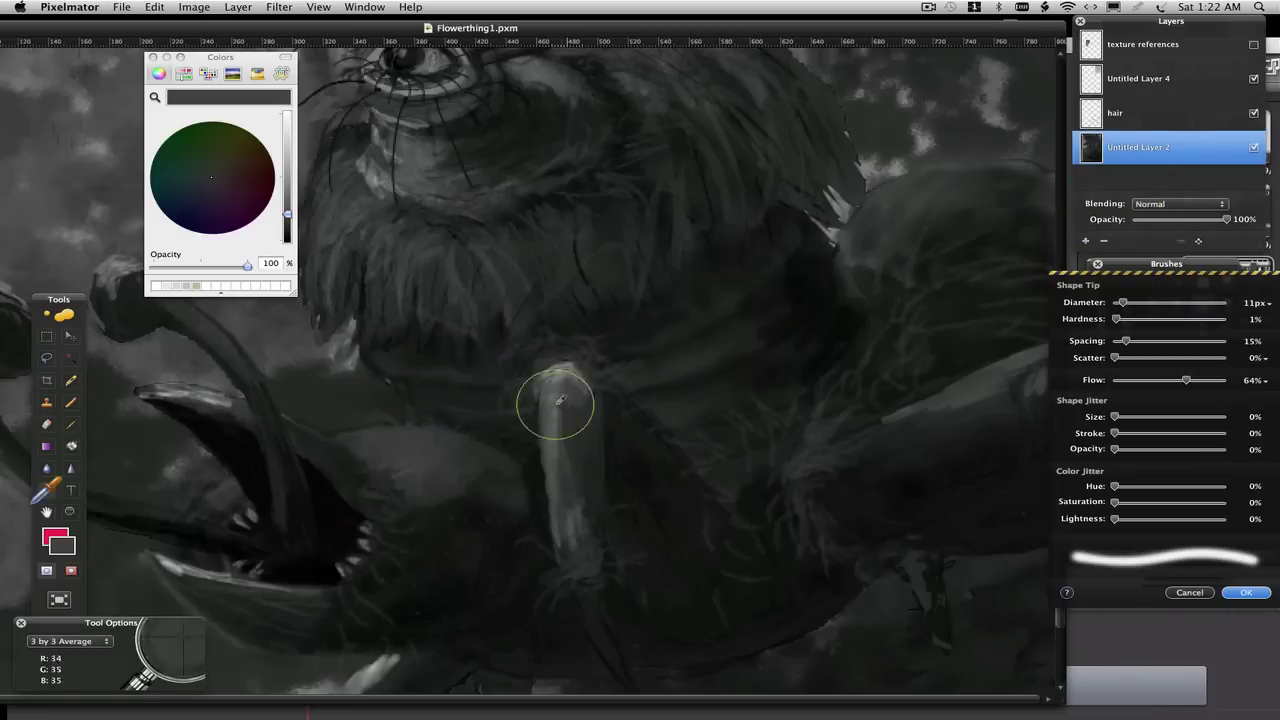
Add a new empty layer set to Screen blending and fit the painting in view.
{"action": "key", "text": "super+shift+n"}
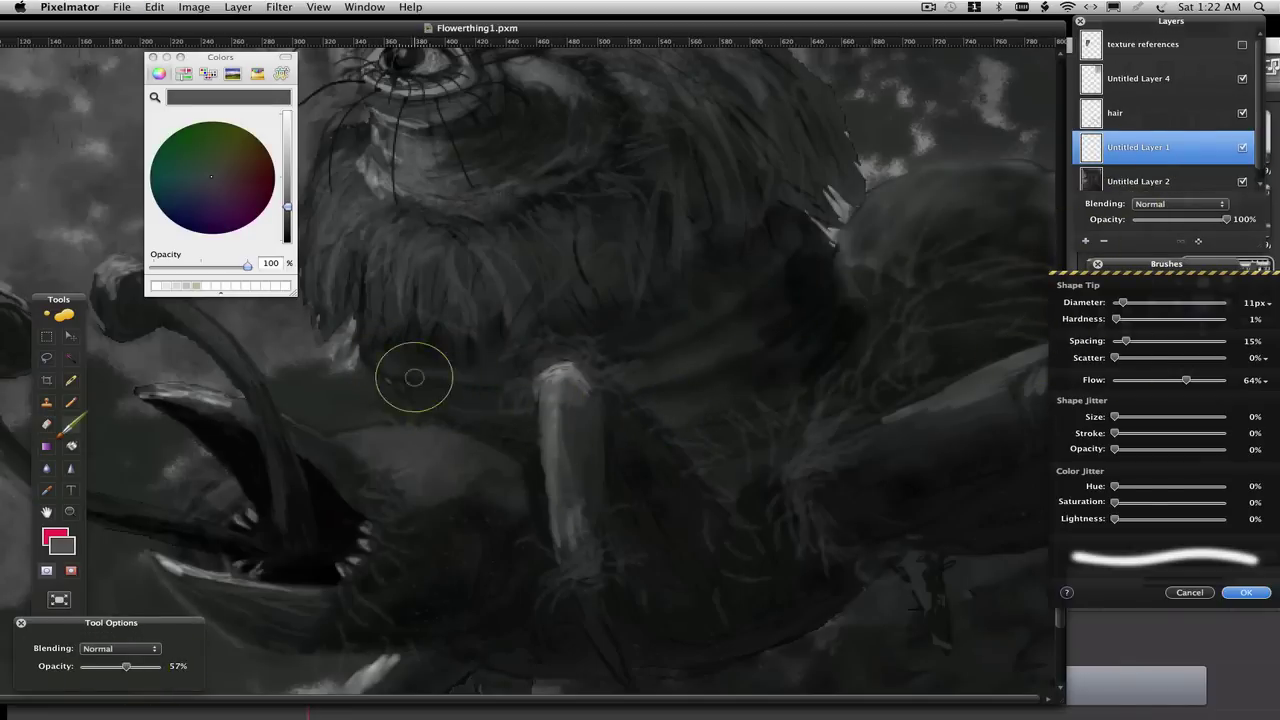
{"action": "key", "text": "shift+alt+s"}
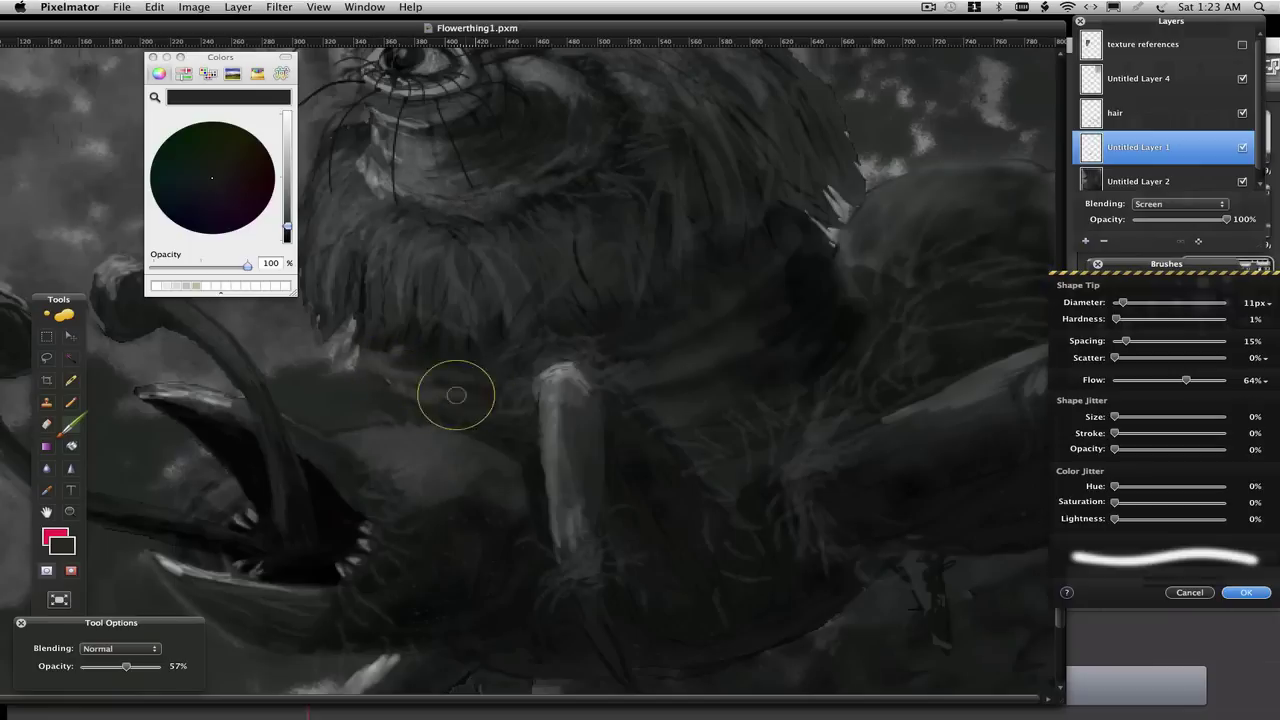
{"action": "key", "text": "r"}
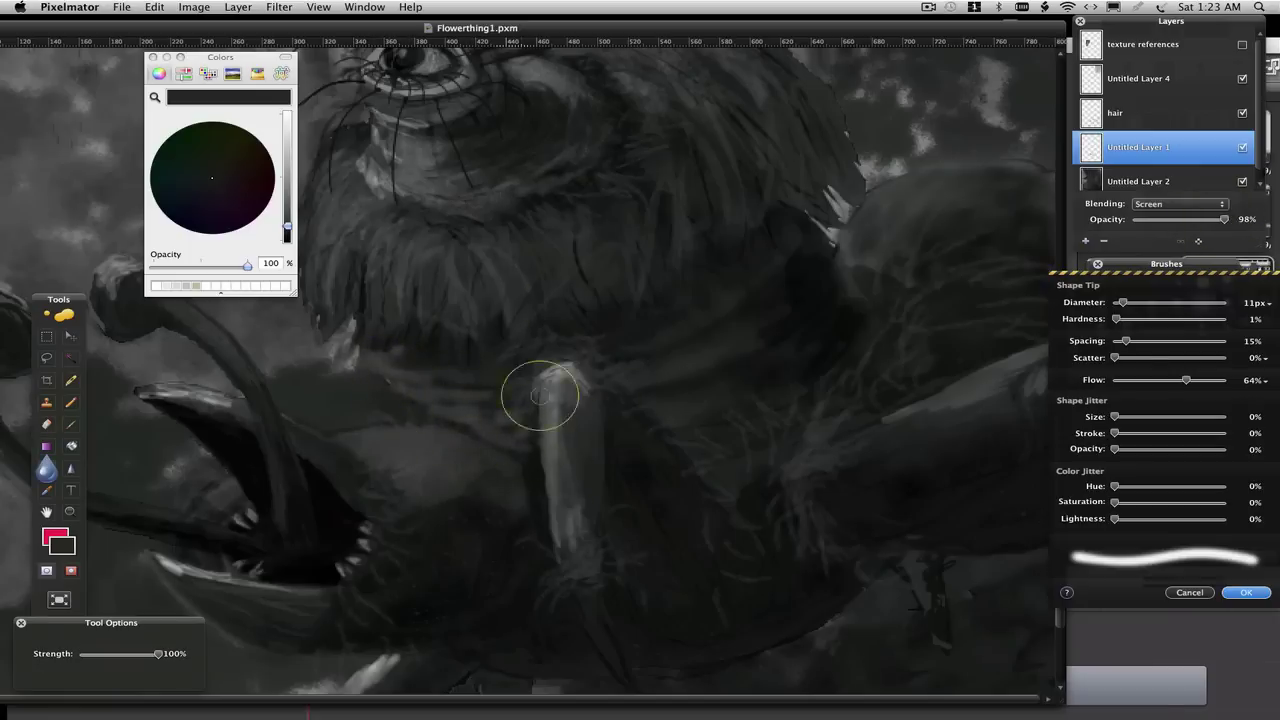
{"action": "key", "text": "super+0"}
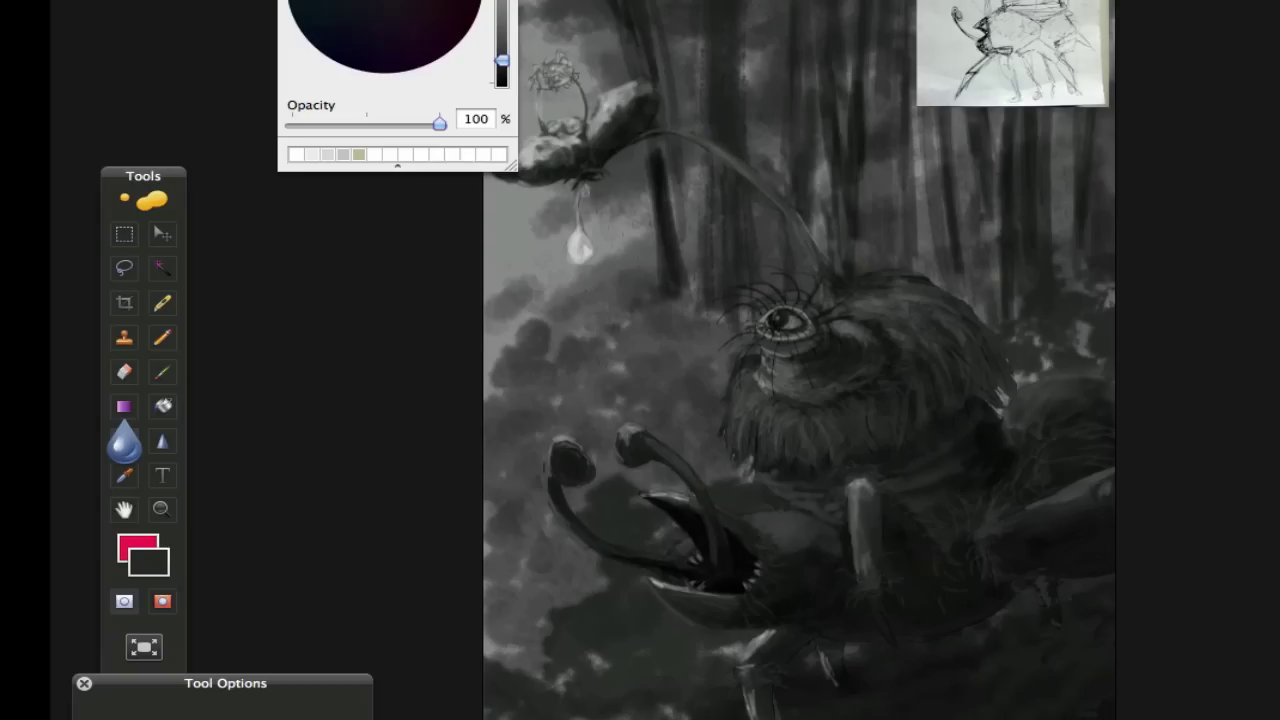
Apply Levels with the gray level at 69 and the black point at 1.
{"action": "key", "text": "super+minus"}
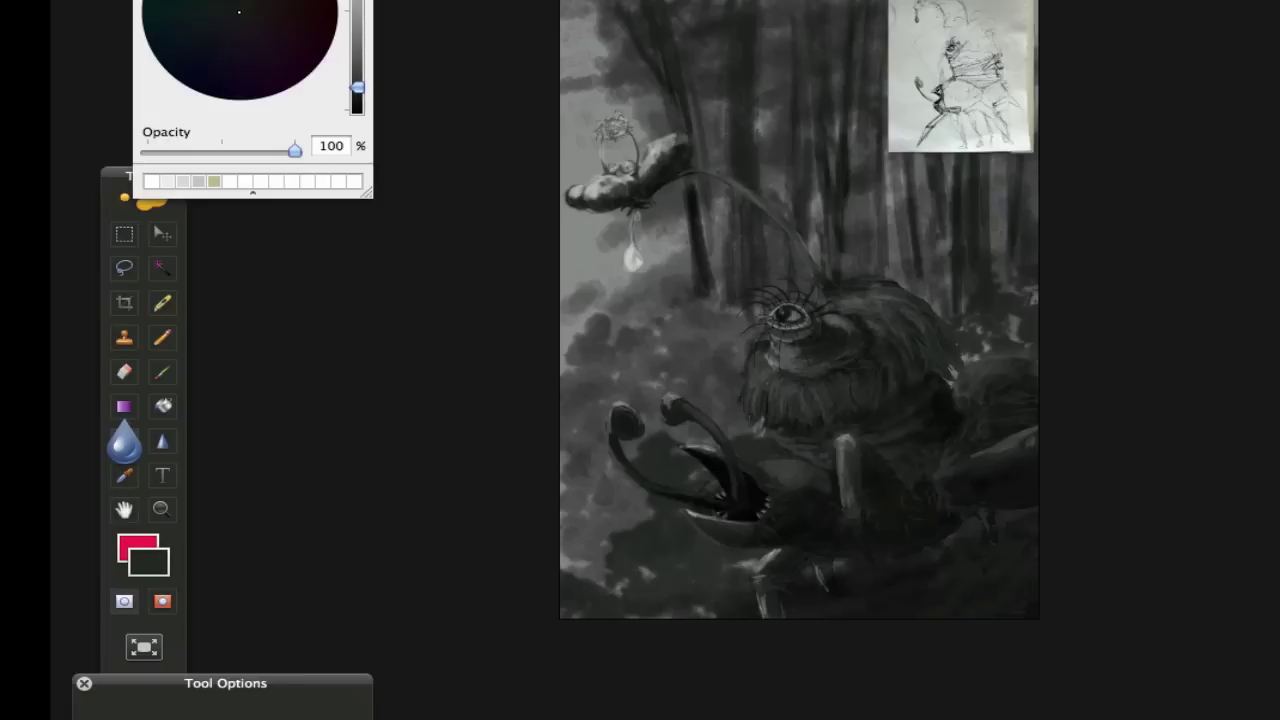
{"action": "key", "text": "super+l"}
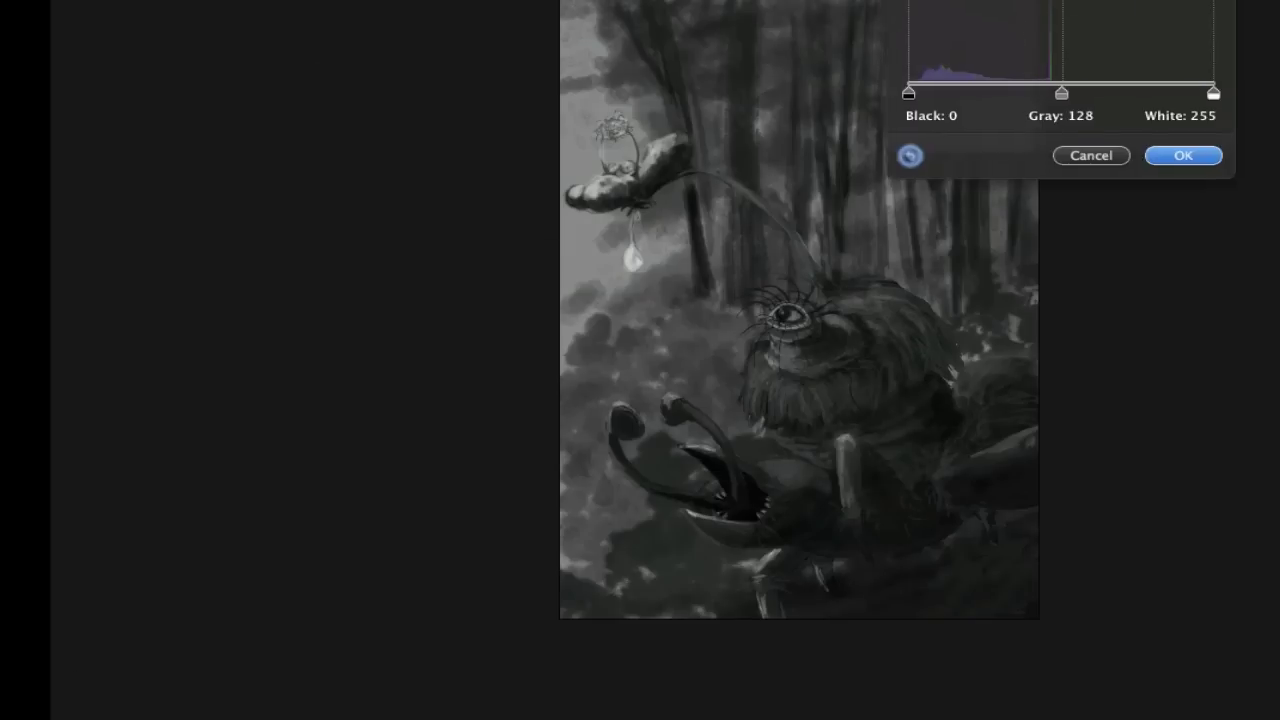
{"action": "left_click_drag", "start_coordinate": [1238, 107], "coordinate": [1173, 107]}
{"action": "left_click_drag", "start_coordinate": [1085, 106], "coordinate": [1087, 106]}
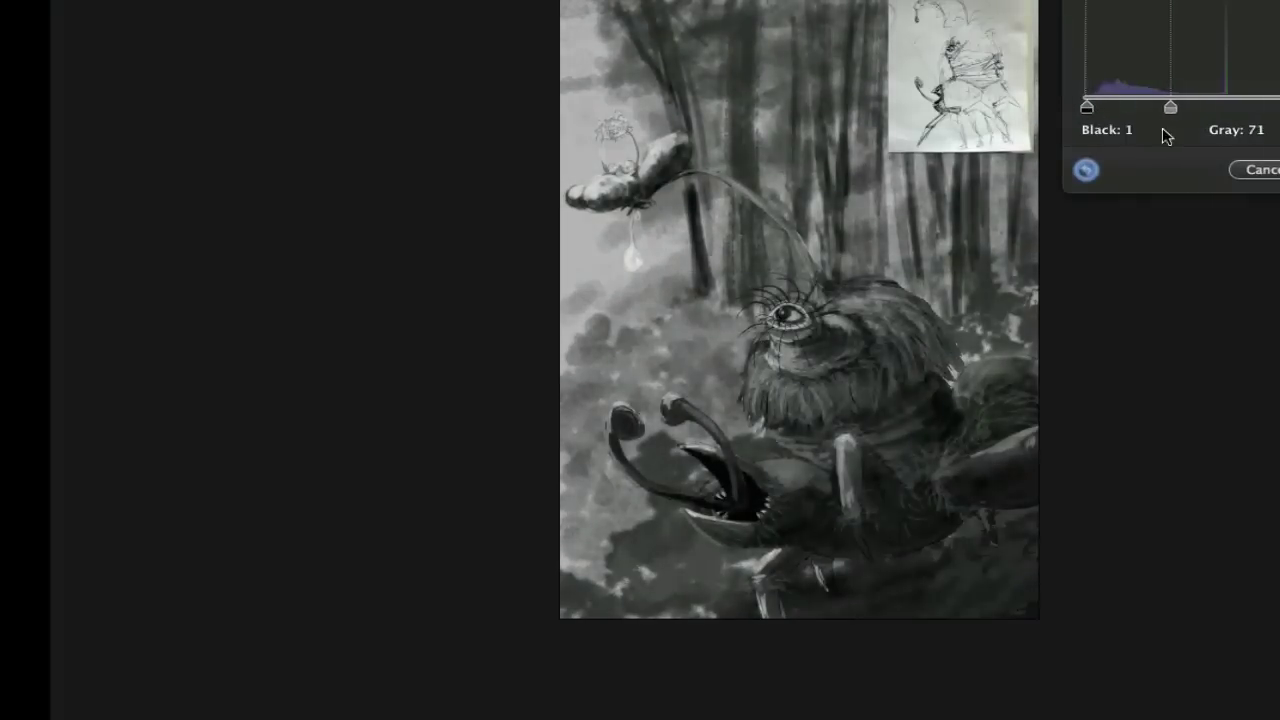
{"action": "left_click_drag", "start_coordinate": [1168, 107], "coordinate": [1168, 108]}
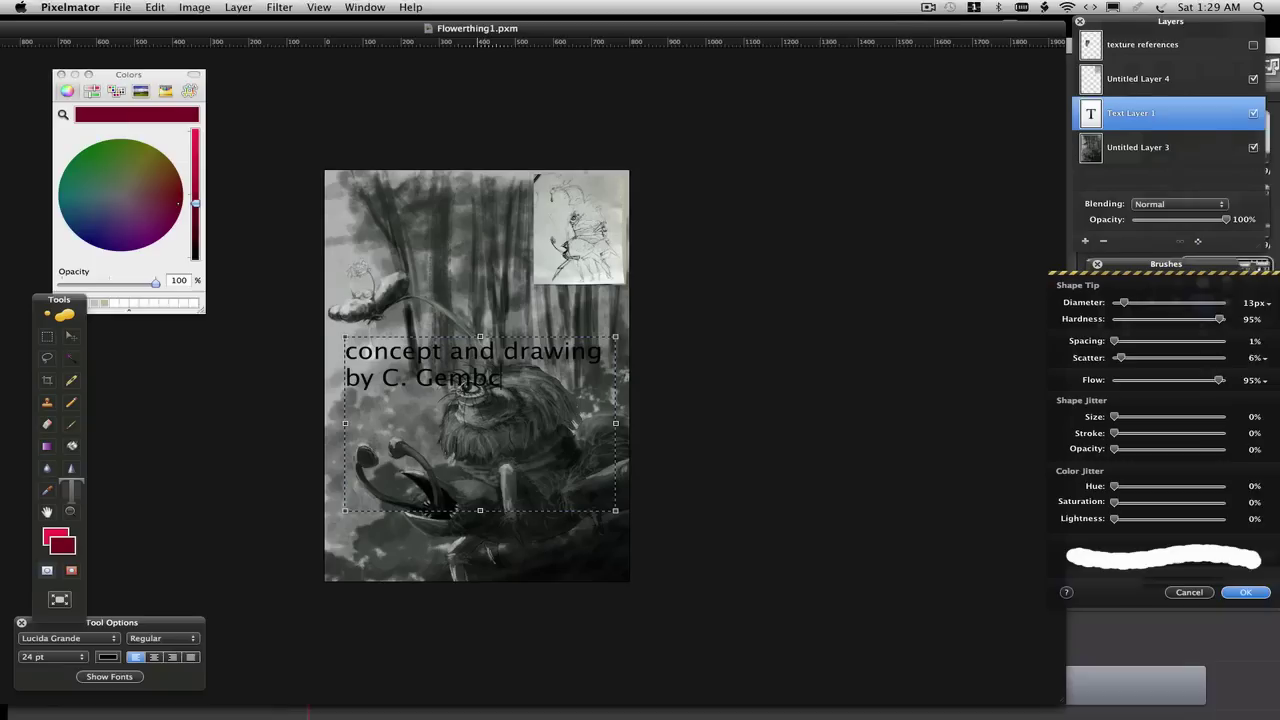